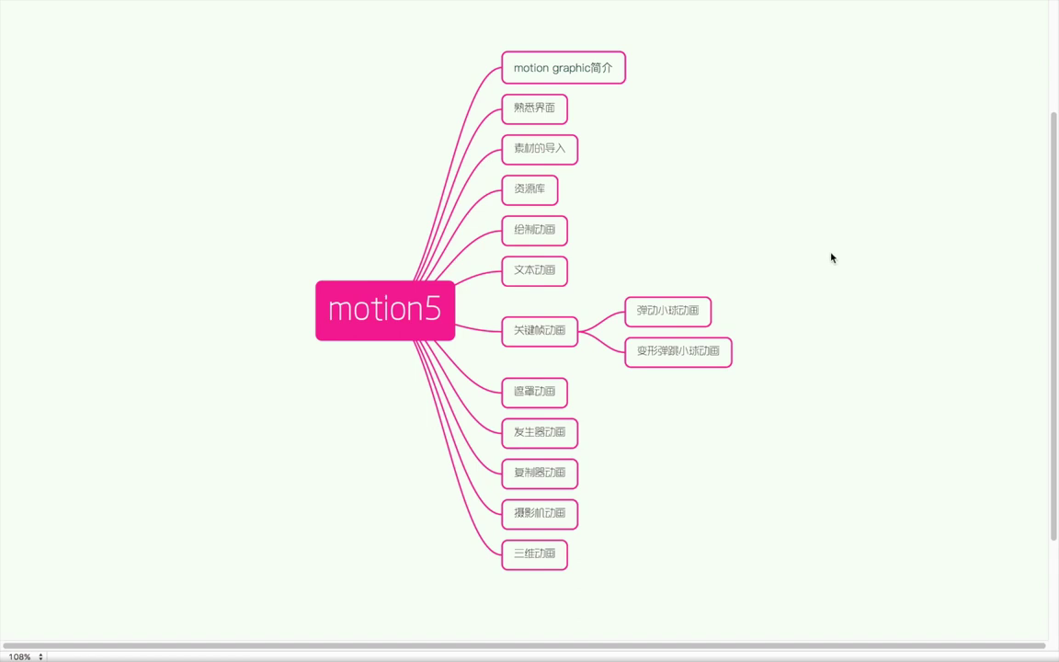
- Delete the two child topics of 关键帧动画 and add one new child topic named 实际案例讲解
drag(819, 249, 664, 390)
key(Delete)
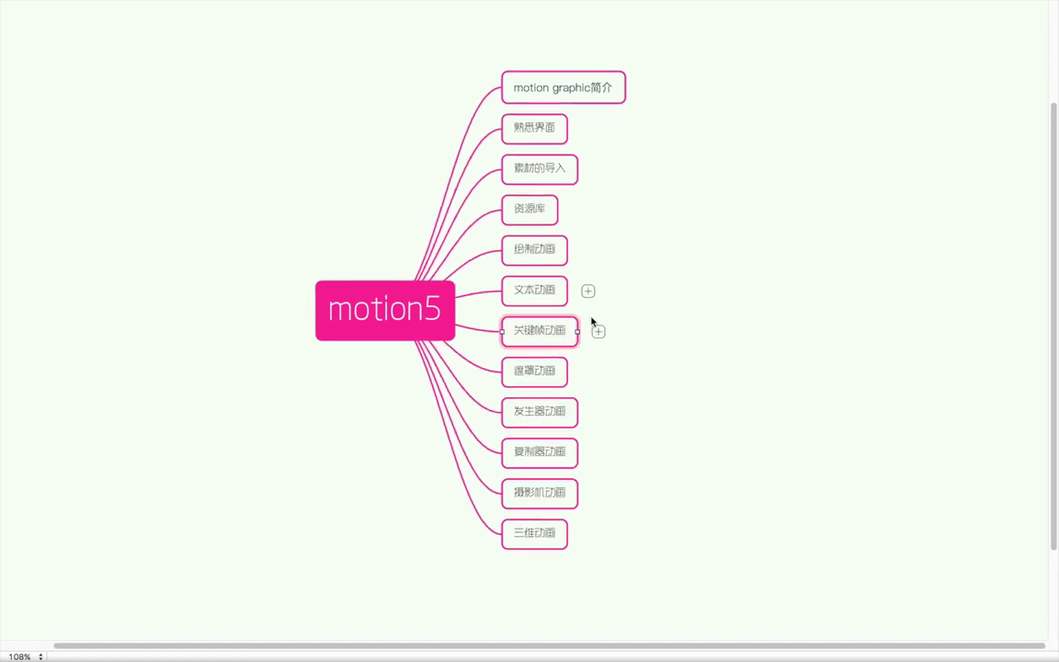
click(599, 332)
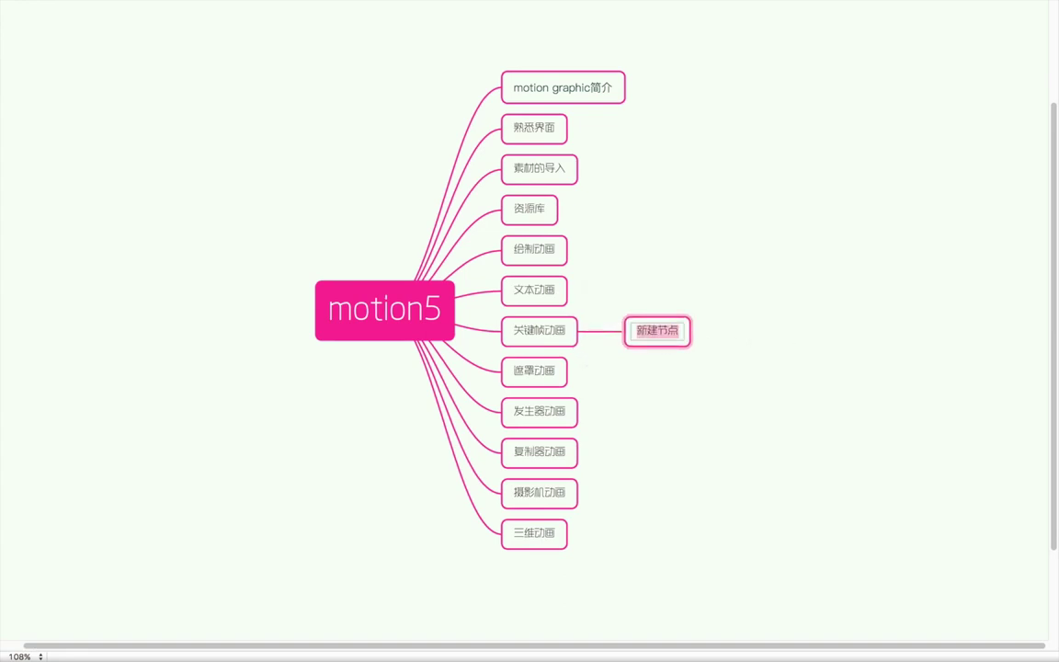
text(时间里)
key(BackSpace)
key(BackSpace)
key(BackSpace)
text(shi'jian'l)
text(i)
key(BackSpace)
key(BackSpace)
key(BackSpace)
key(BackSpace)
key(BackSpace)
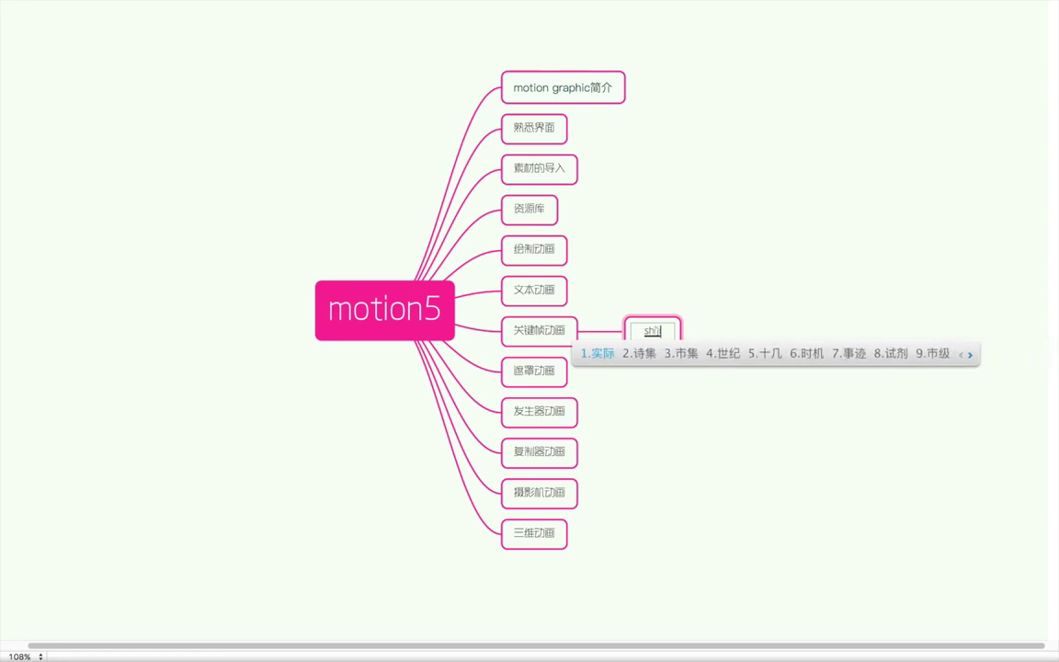
key(space)
text(anli)
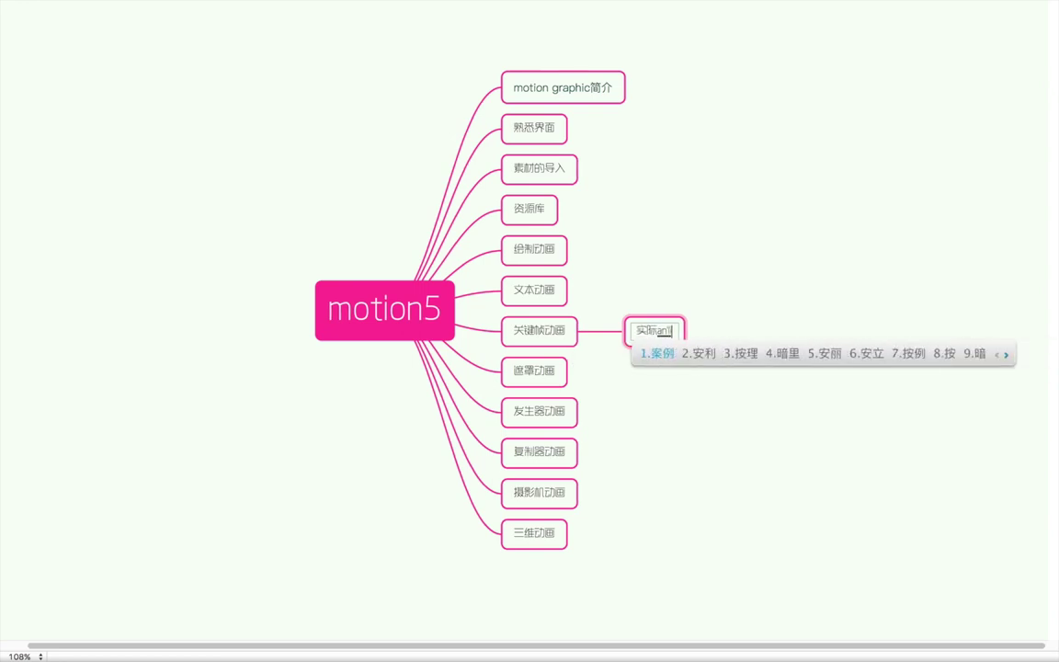
key(space)
text(jiangjie)
key(space)
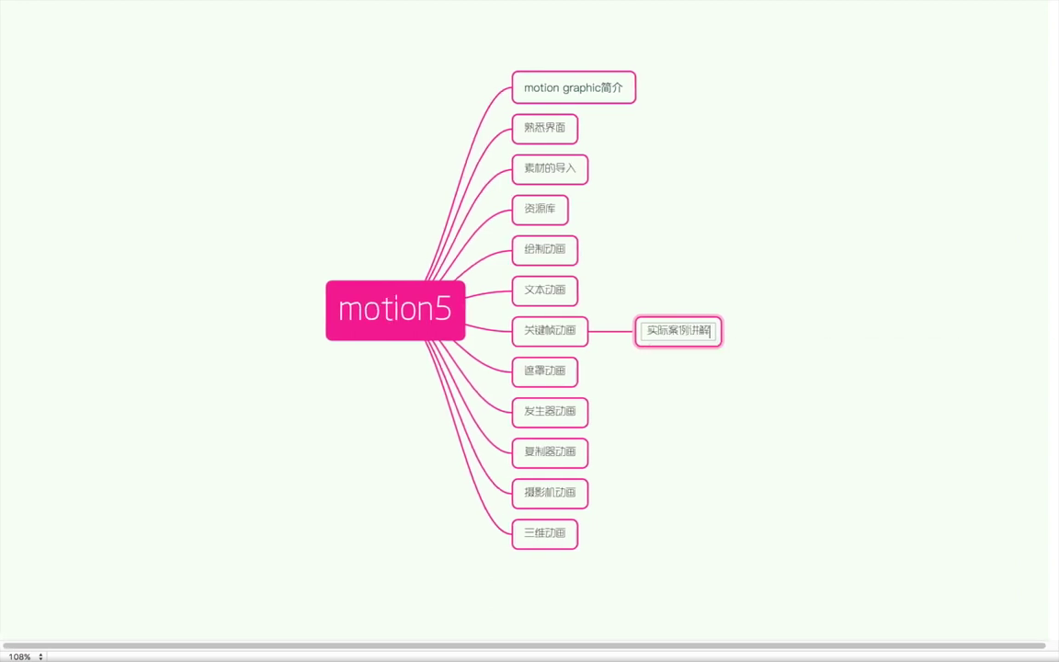
click(924, 339)
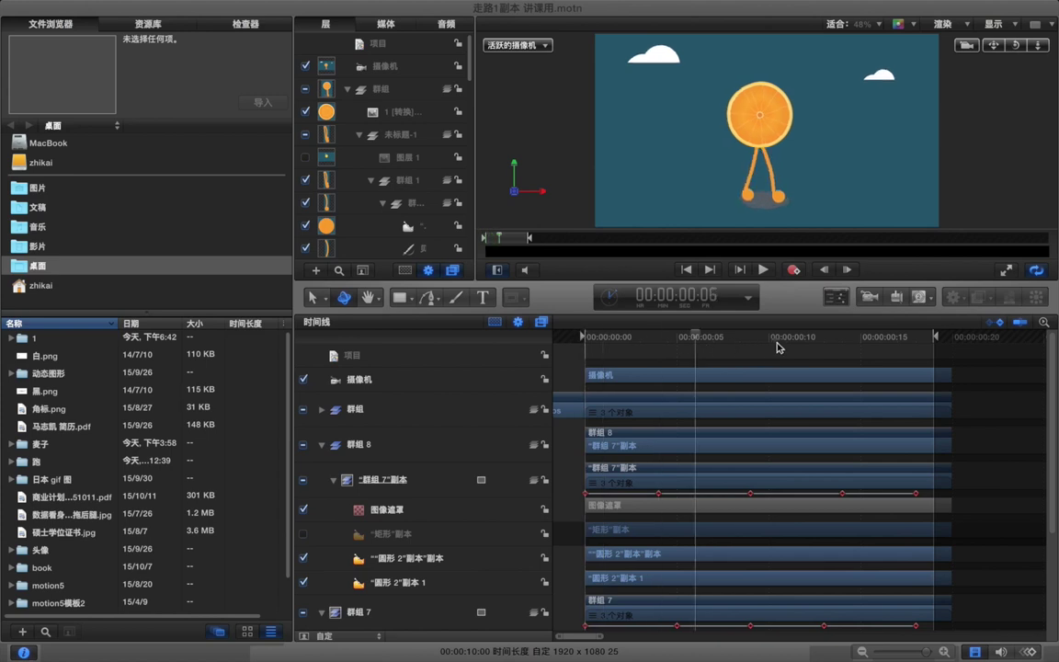
- In Motion, scrub through the walking animation, extend the play range to about 00:00:01:12, and start it at 00:00:00:21, past the existing clips
drag(777, 346, 935, 345)
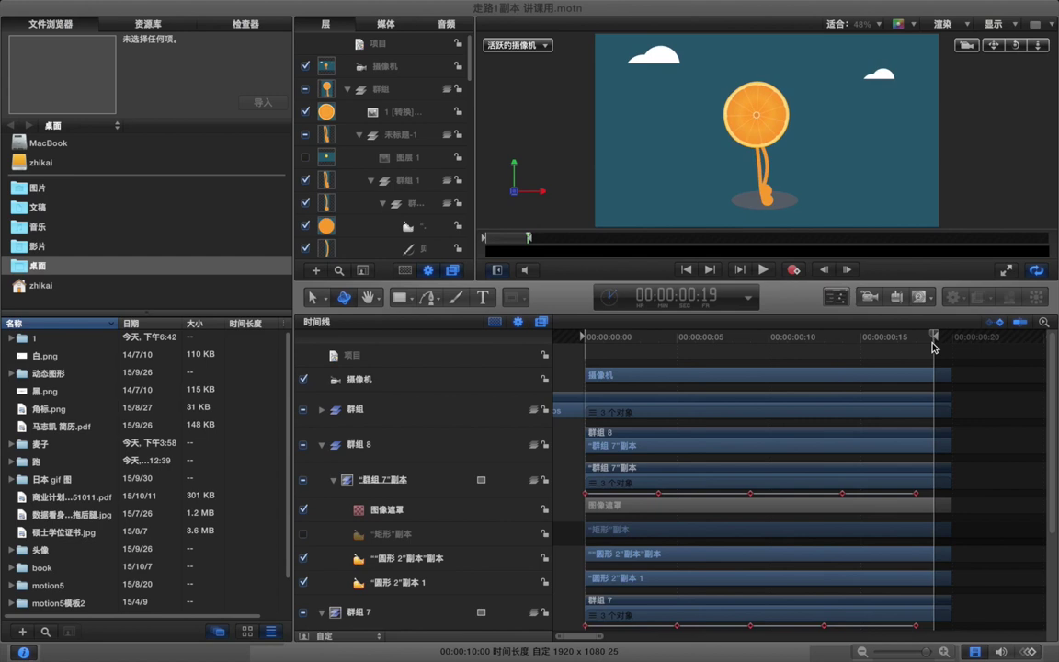
scroll(820, 398, right, 5)
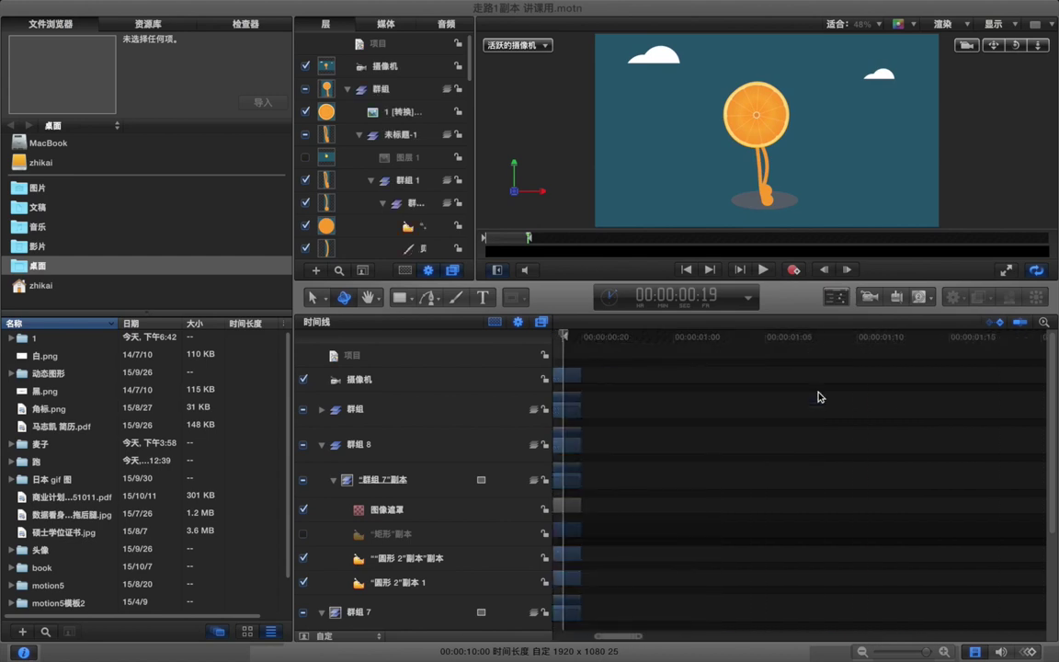
scroll(820, 397, left, 2)
click(693, 342)
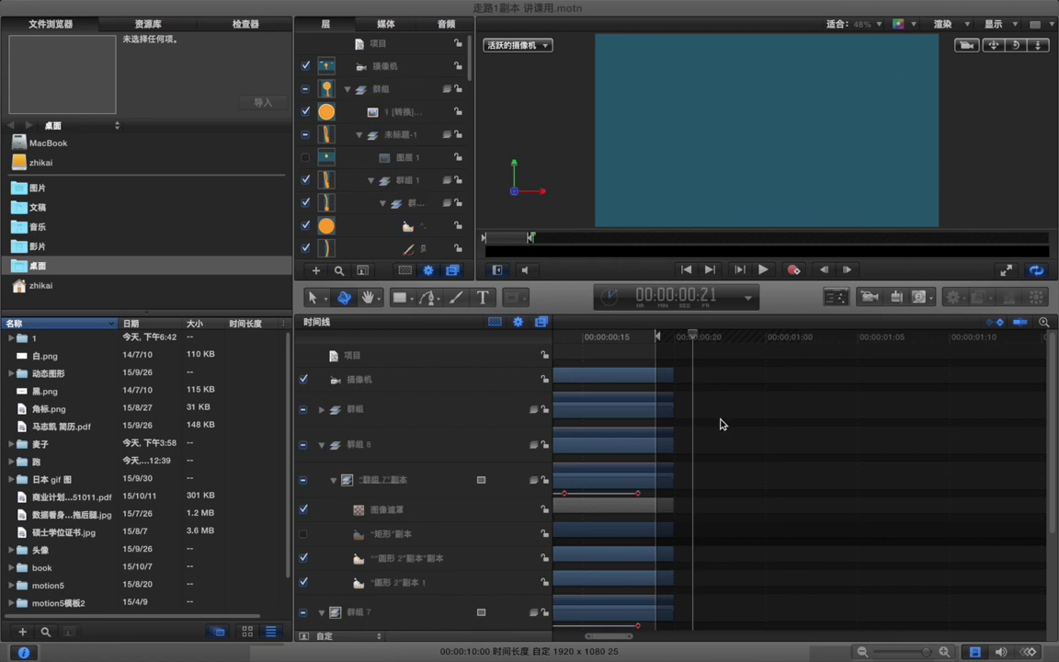
drag(656, 338, 987, 338)
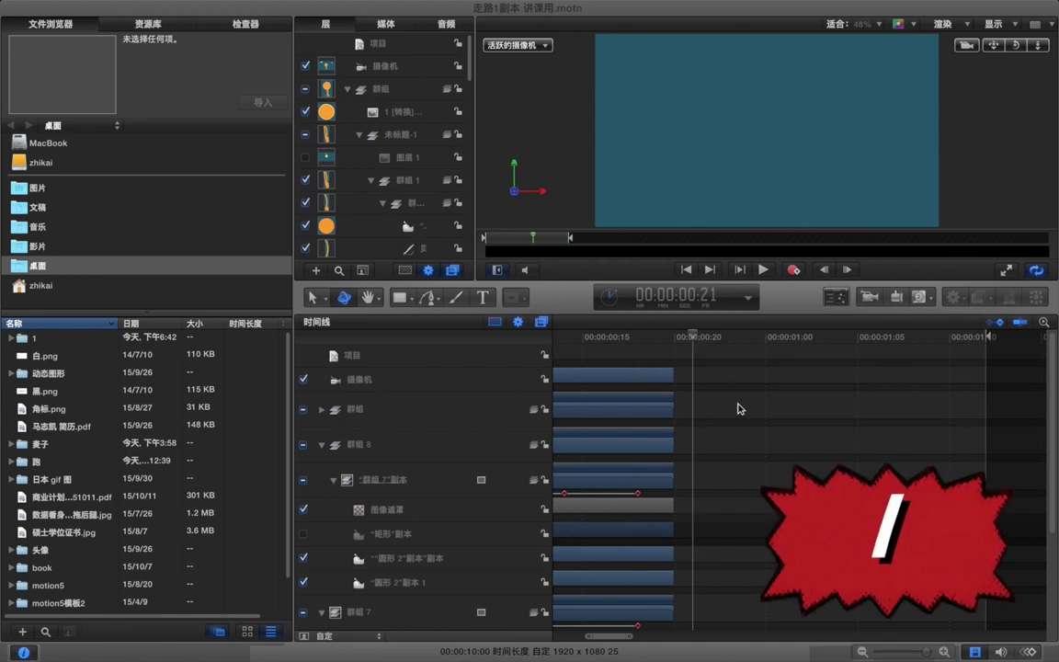
key(alt+super+i)
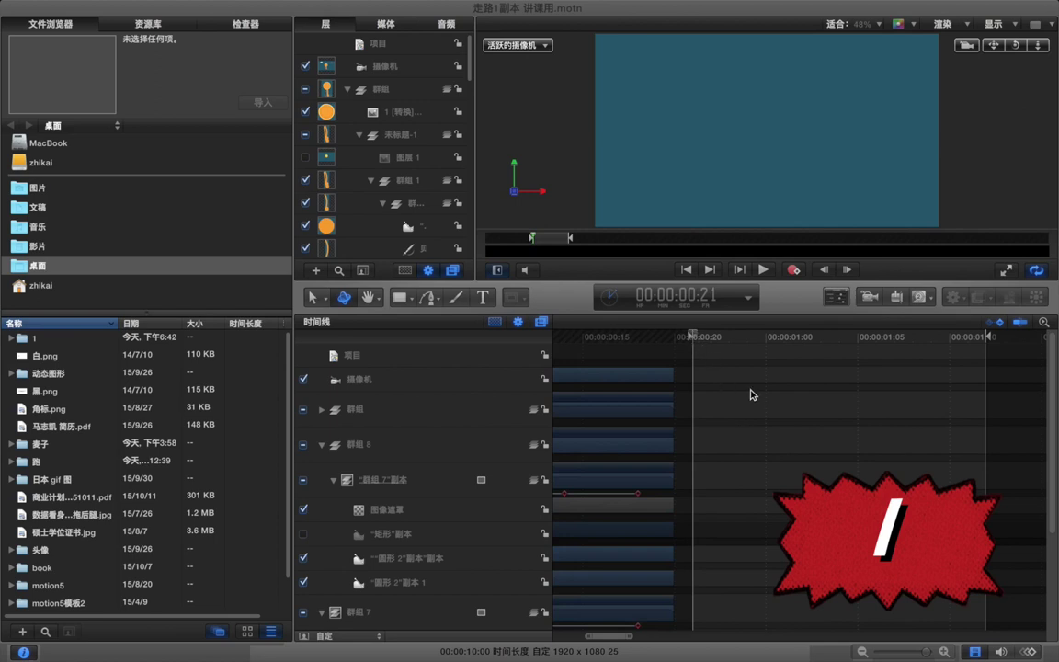
scroll(751, 395, right, 3)
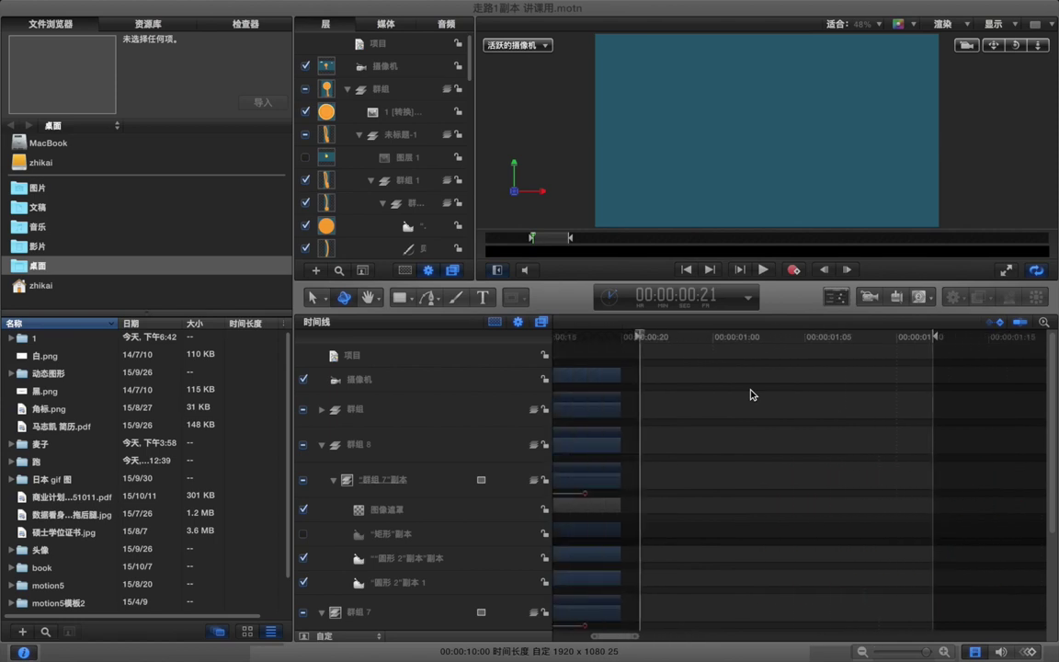
- Set the end of the play range to 00:00:01:15
key(space)
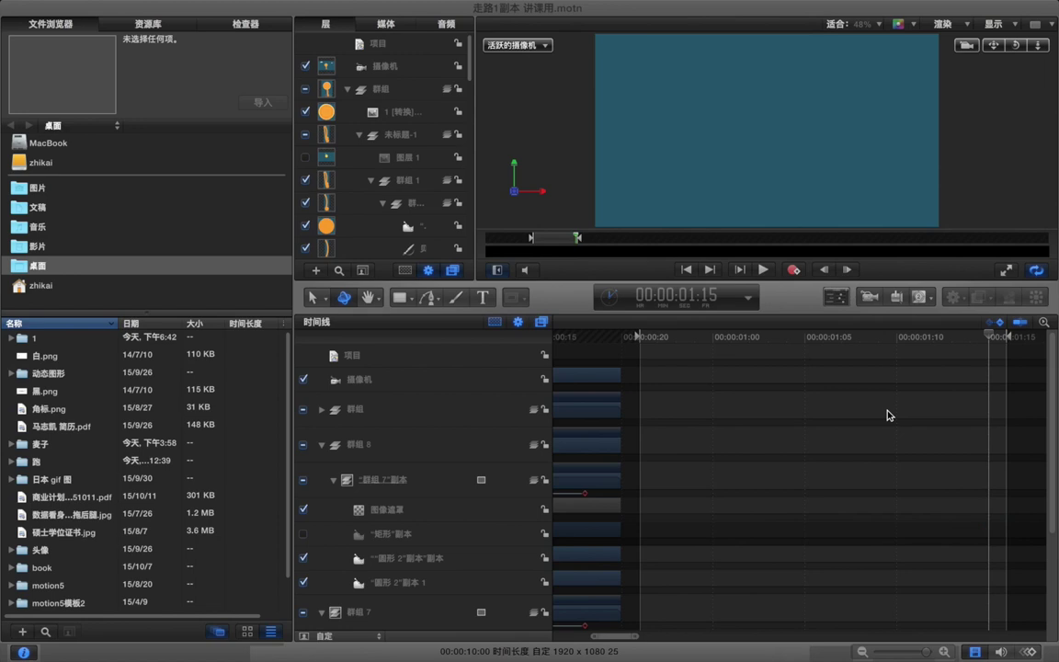
key(Left)
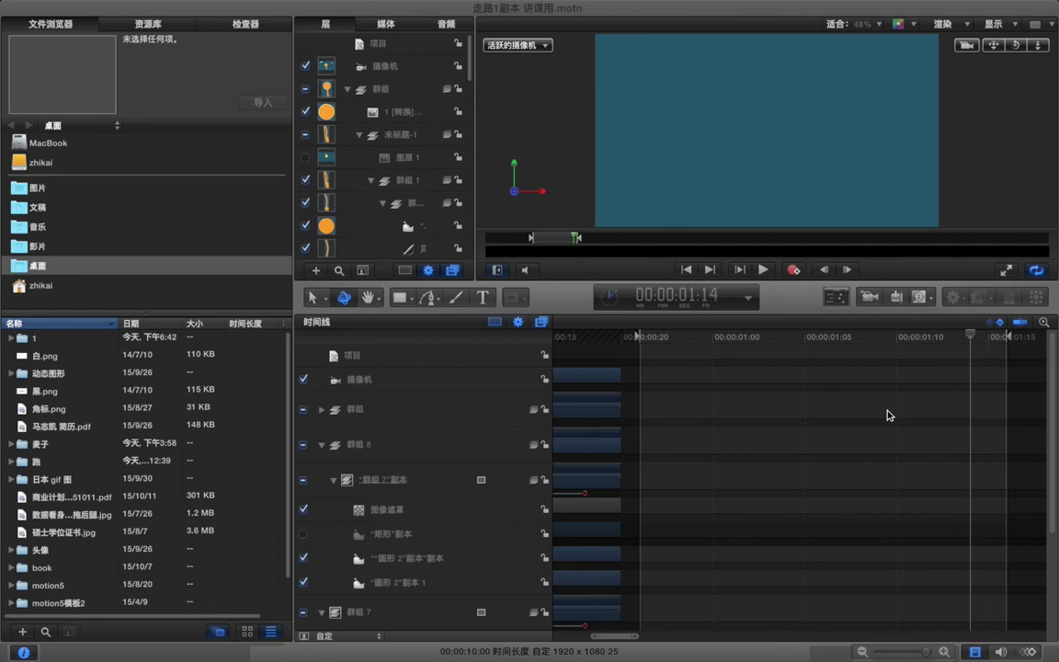
key(Right)
- Show the project's properties and set the background option to 透明
key(super+3)
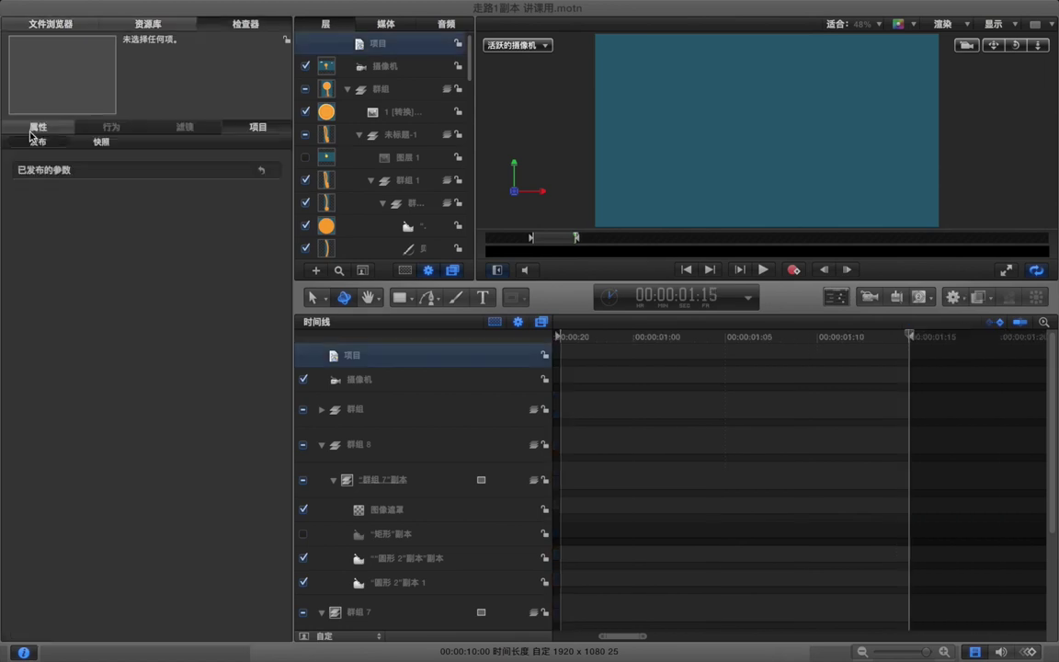
click(31, 127)
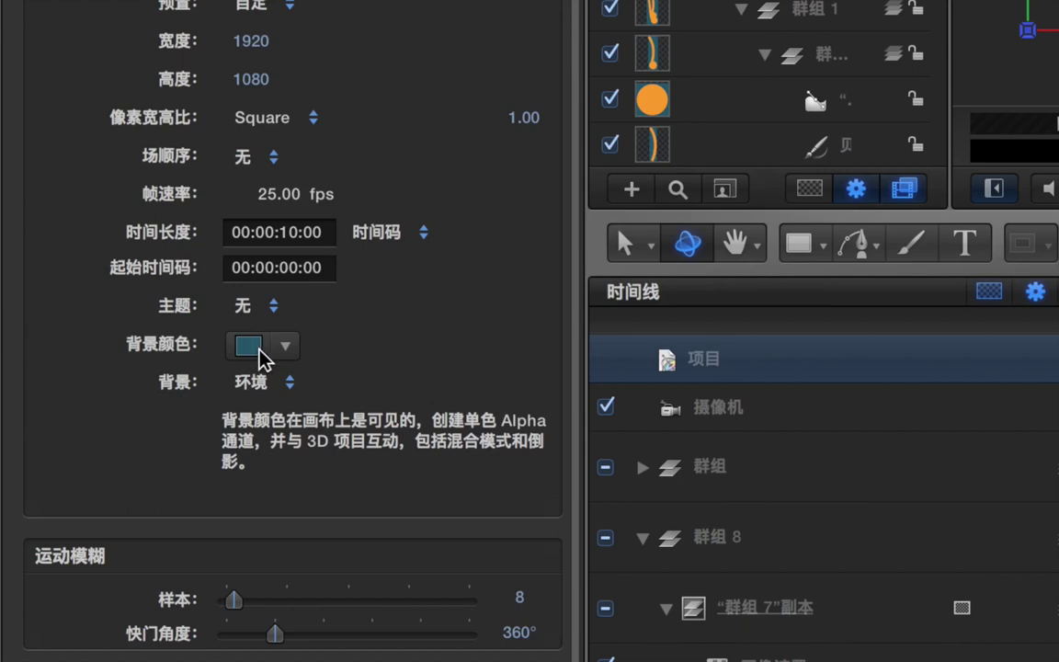
click(265, 382)
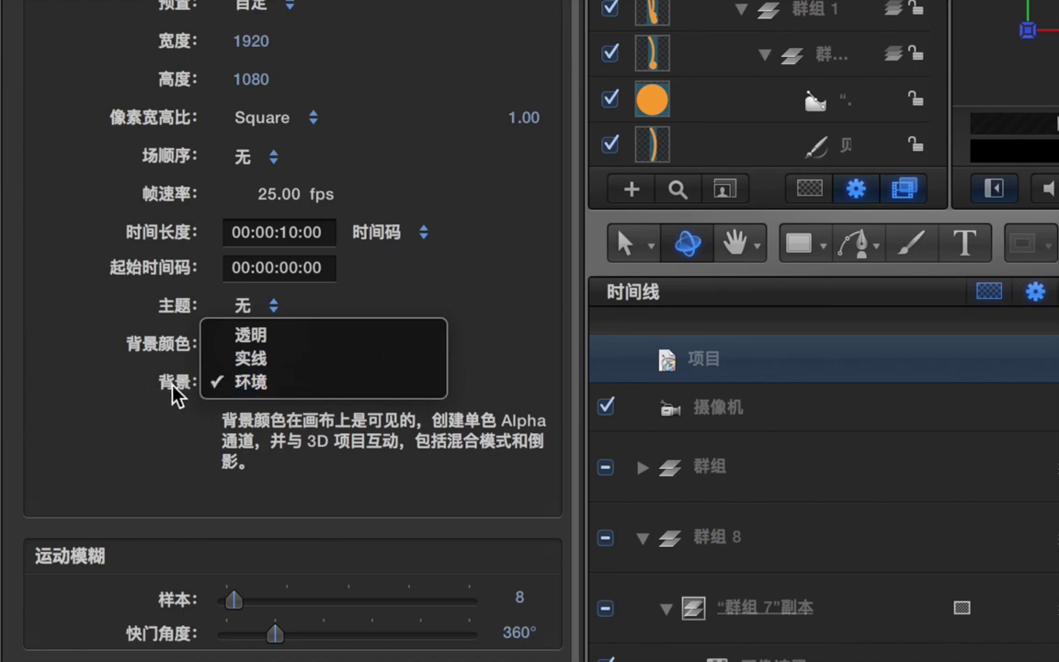
click(264, 339)
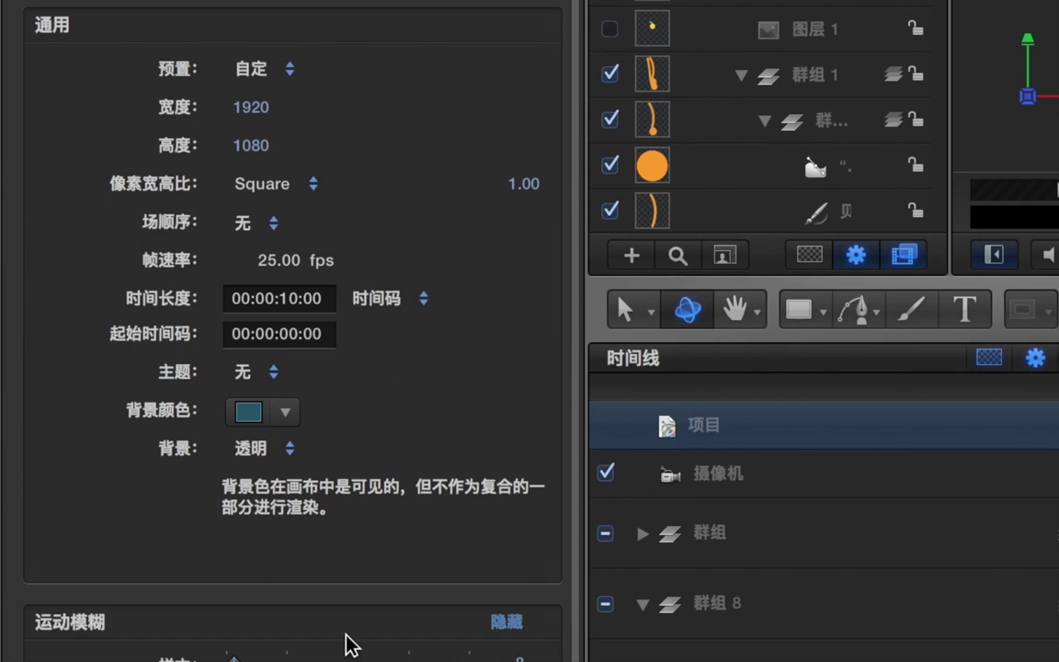
- Set the project's background option back to 环境
click(265, 451)
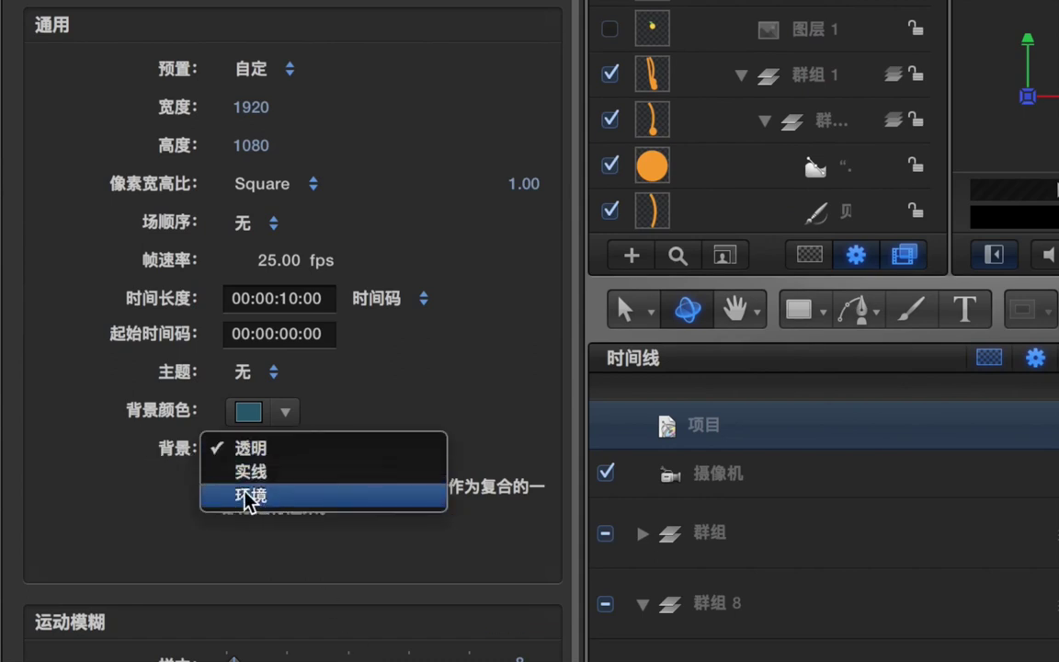
click(276, 503)
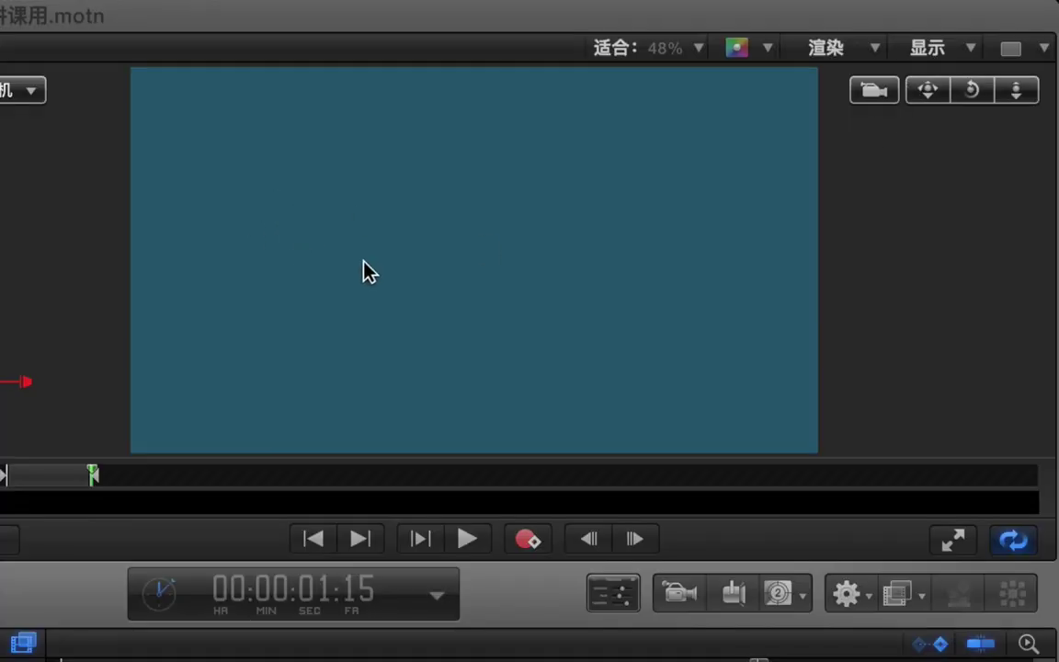
click(421, 261)
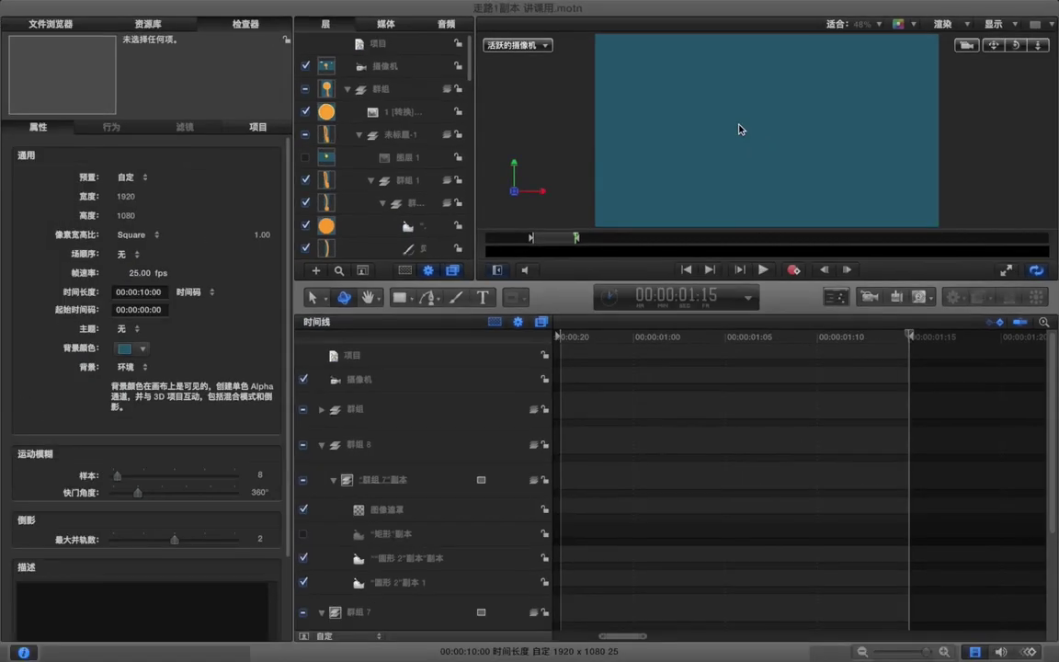
- Browse the external drive to the folder 番外篇 2 走路1, inside motion课 and 课件 素材 录制原始
click(163, 28)
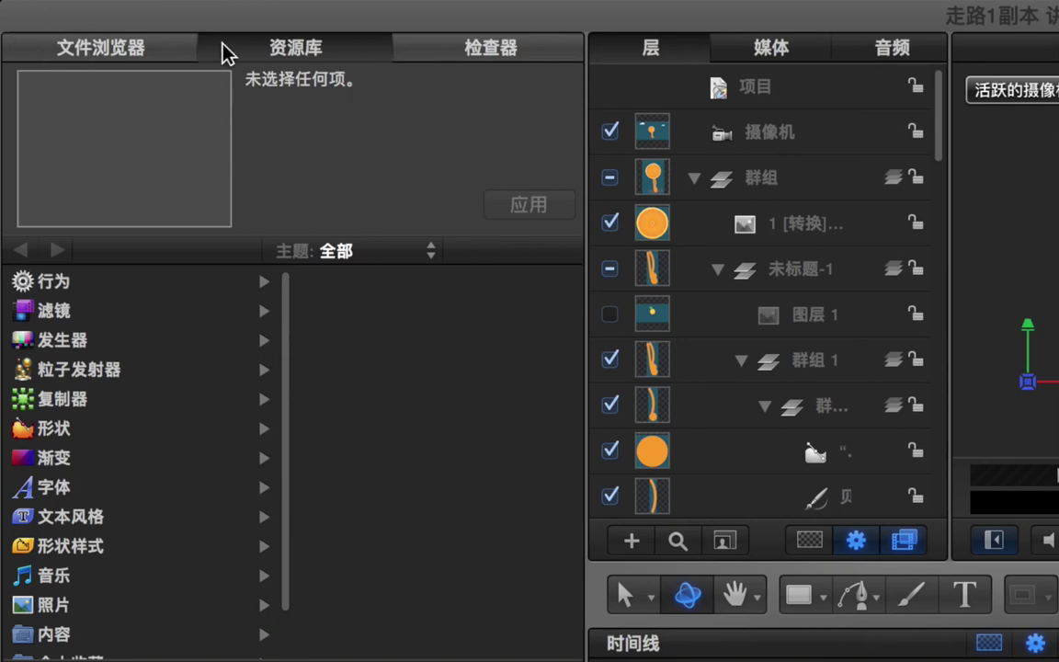
click(142, 50)
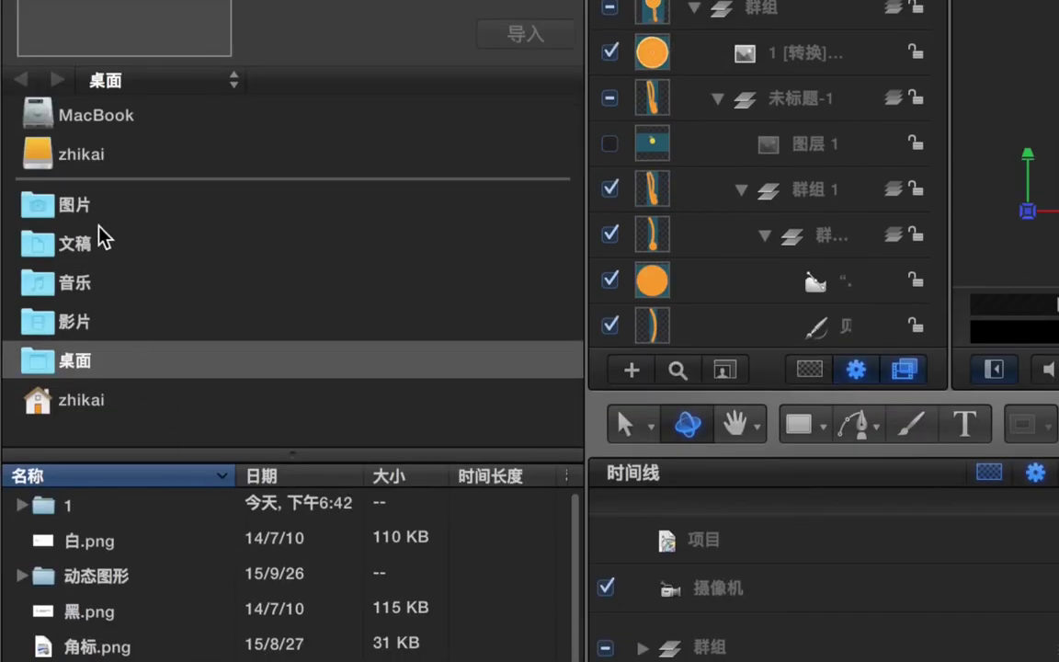
click(101, 328)
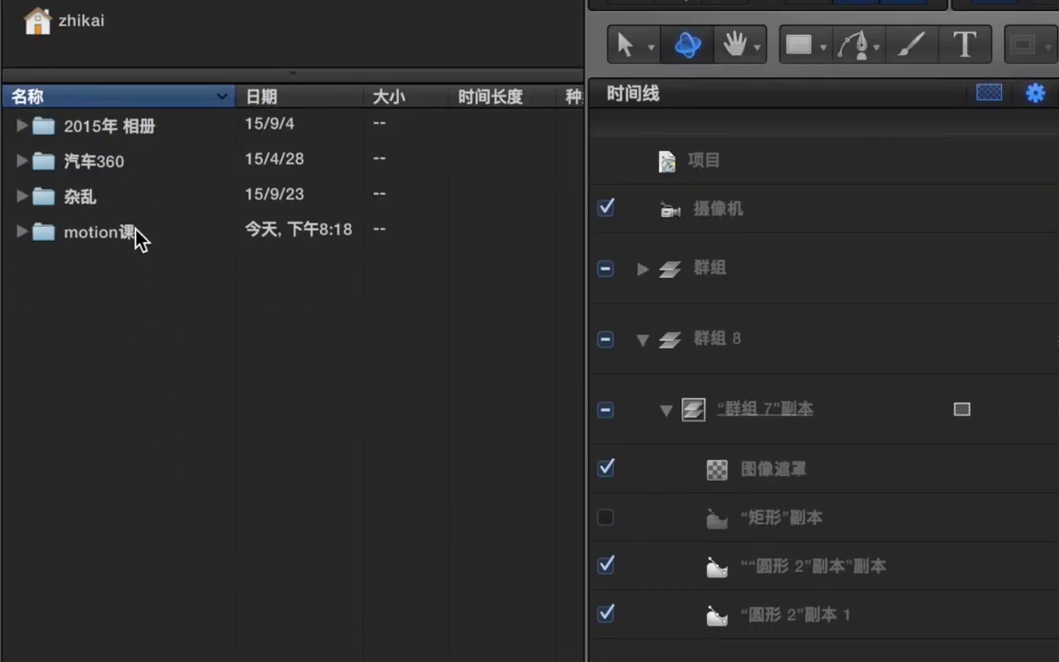
double_click(136, 232)
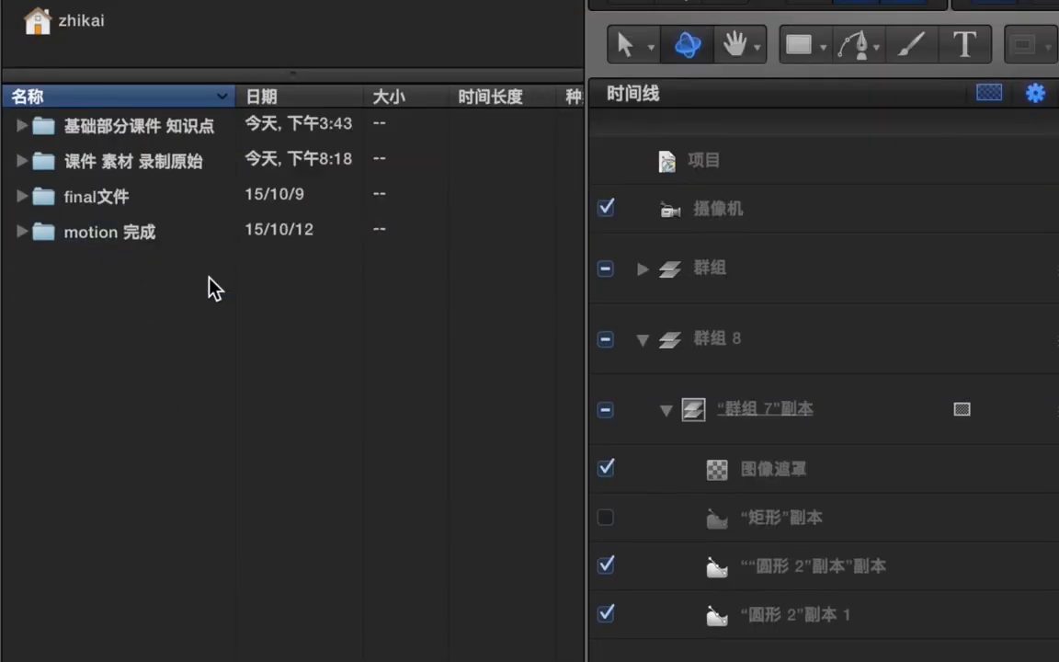
click(168, 233)
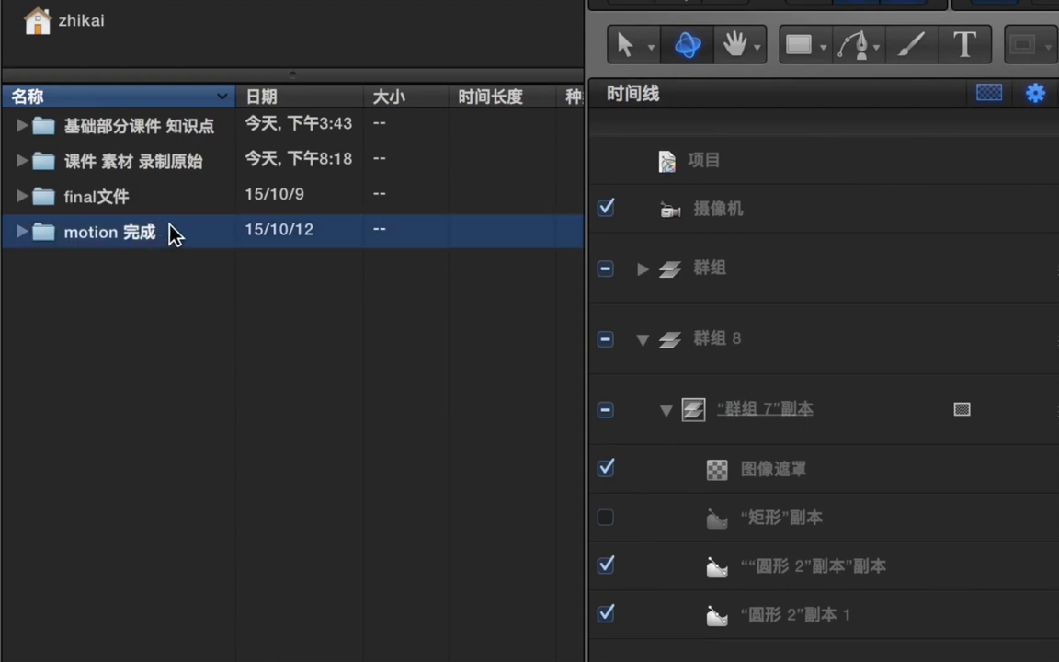
click(161, 164)
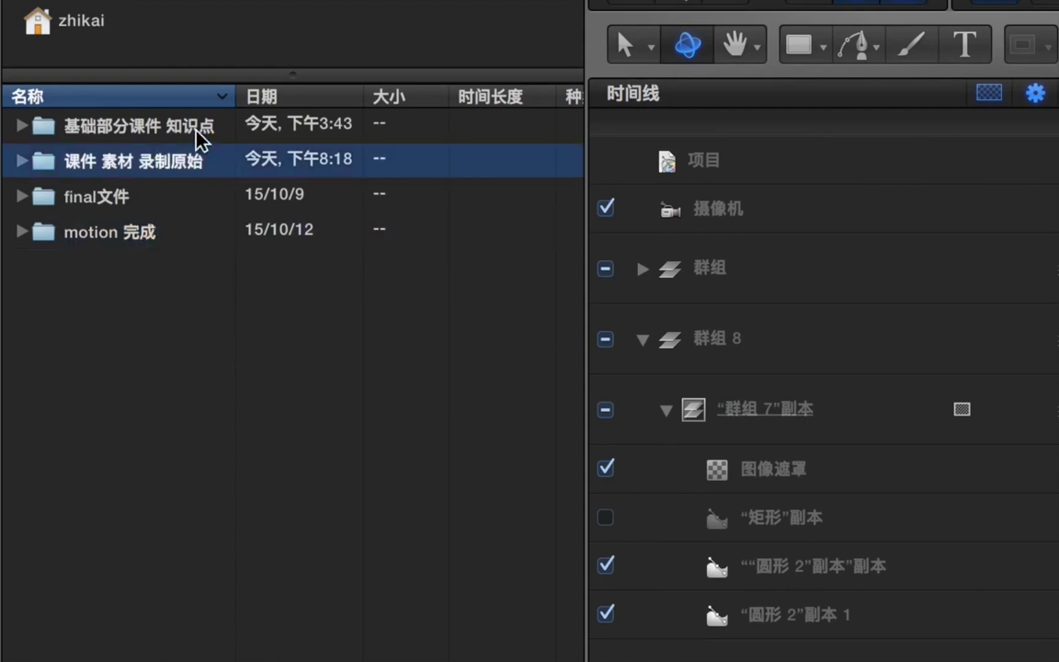
double_click(161, 165)
double_click(161, 375)
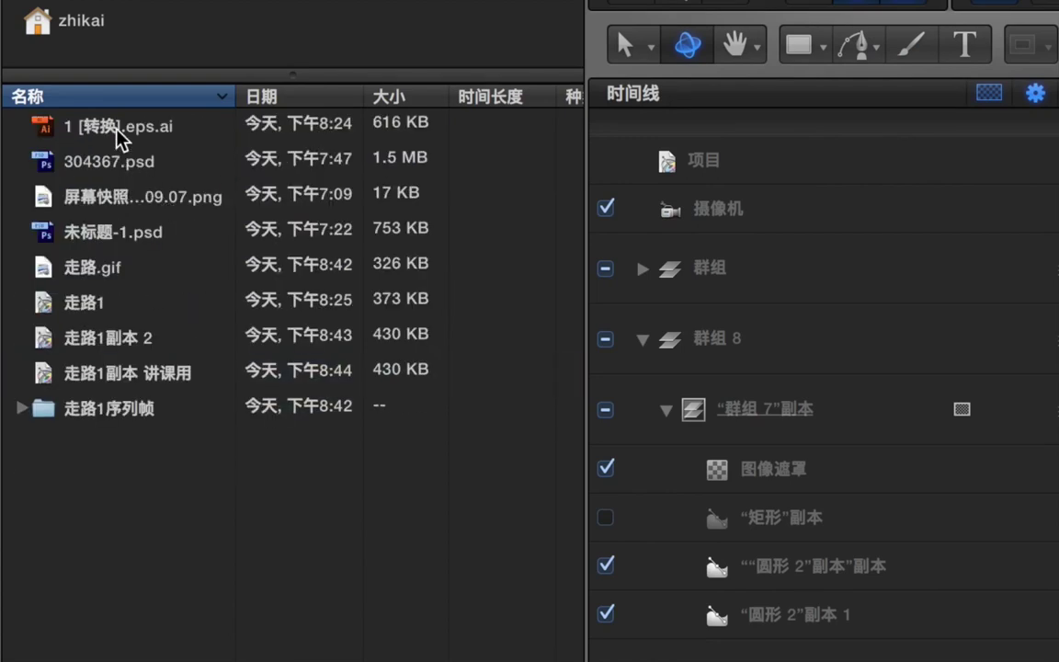
- Import 1 [转换].eps.ai into the project and place the orange slice in the upper middle of the canvas
click(115, 131)
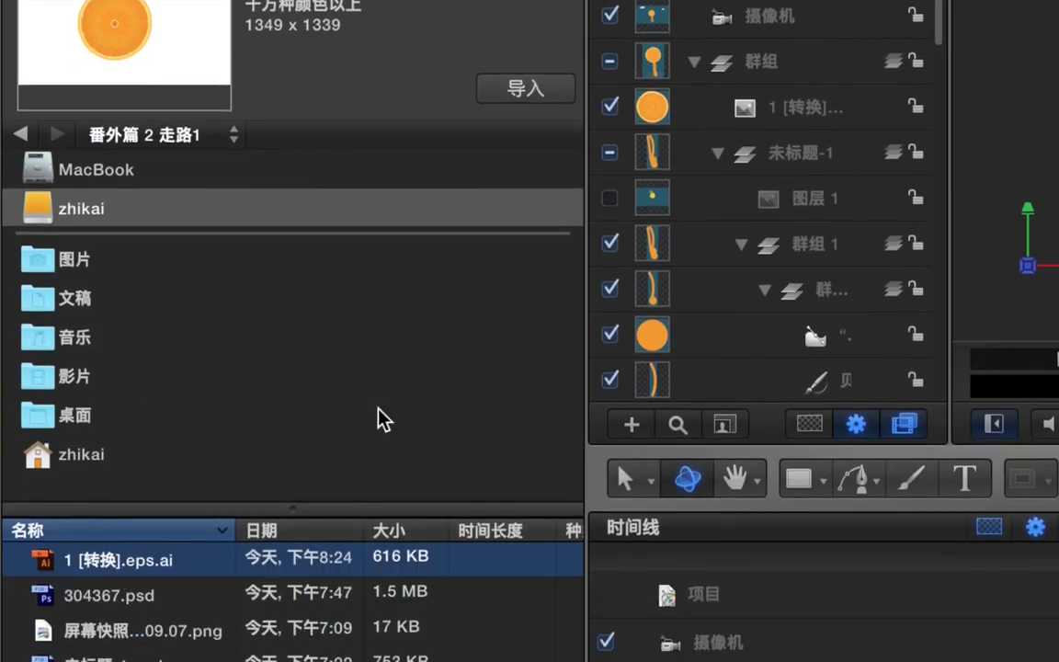
click(522, 97)
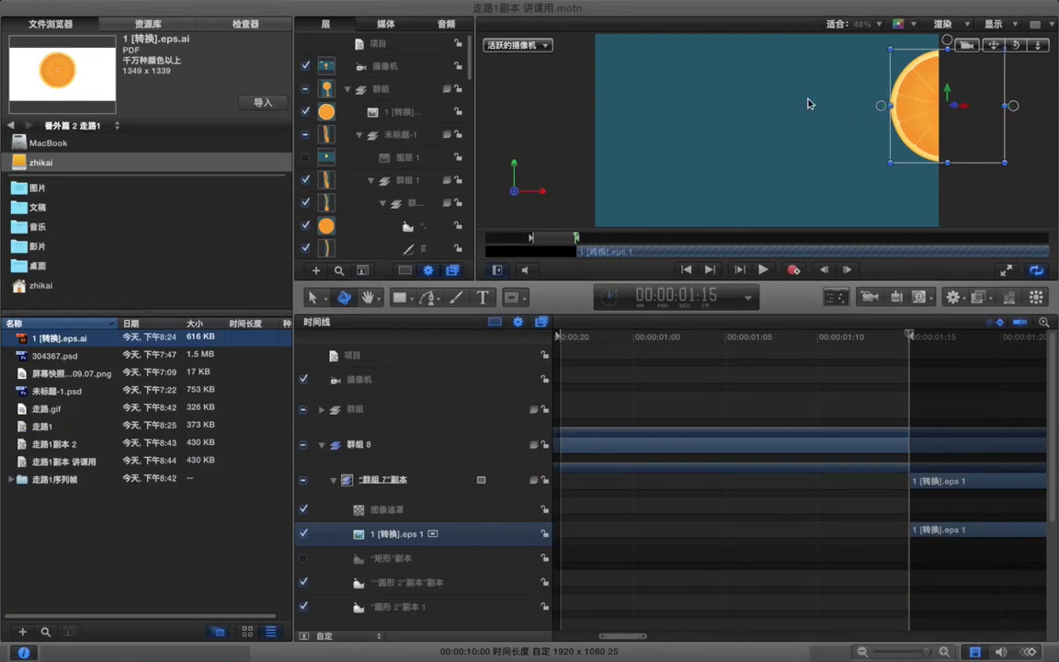
click(811, 103)
click(927, 96)
drag(906, 99, 759, 104)
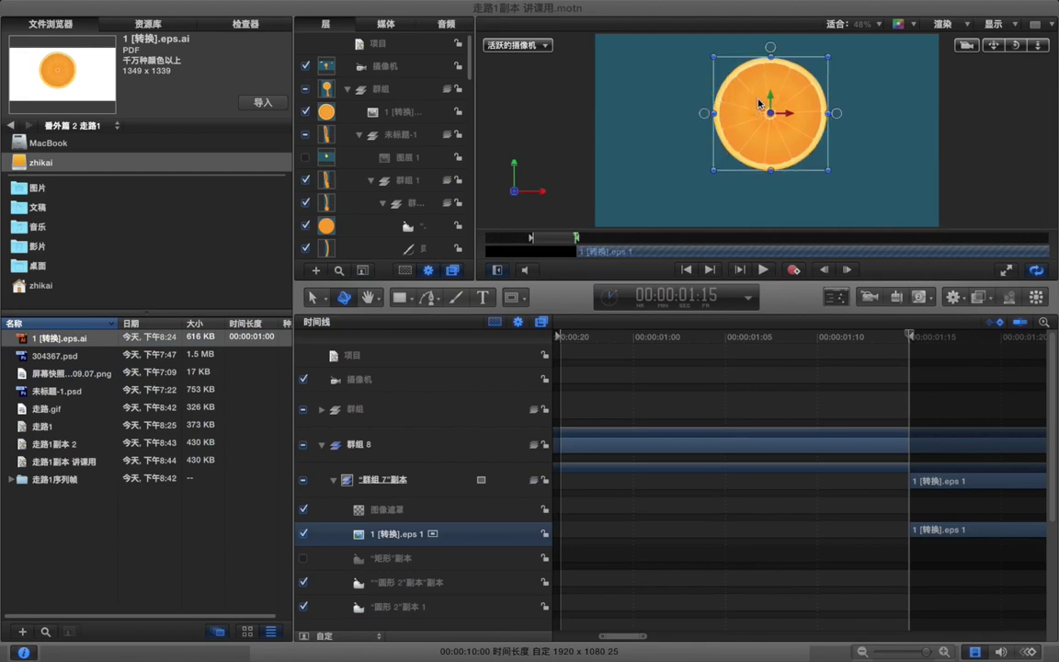
- Scale the orange slice down to about two thirds of its imported size and move its clip to start at 00:00:00:21
key(super+minus)
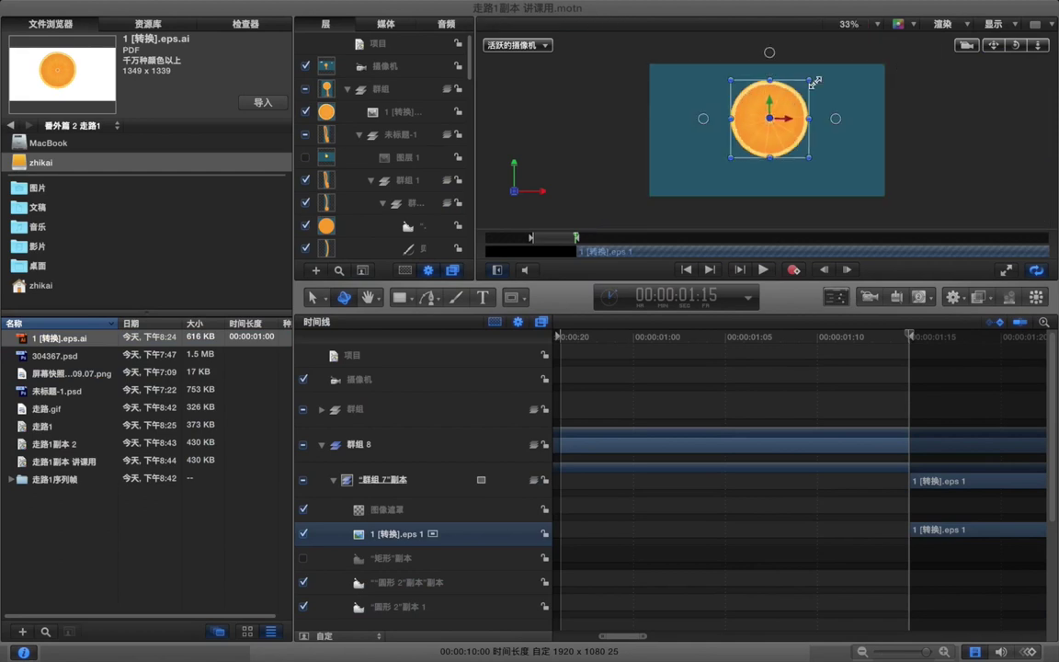
drag(812, 82, 785, 111)
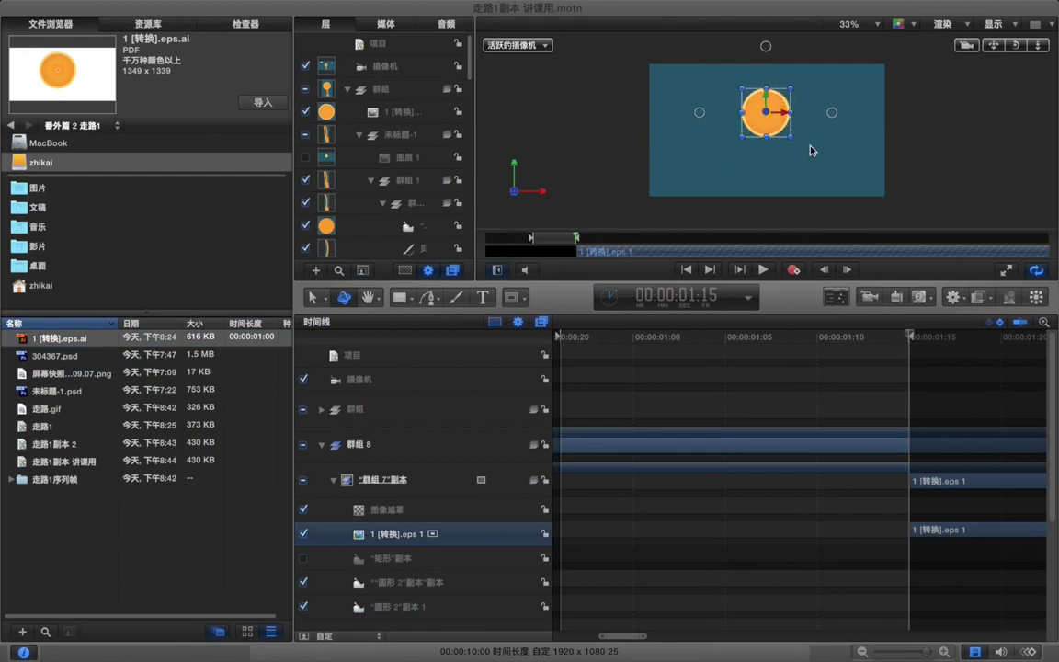
click(772, 140)
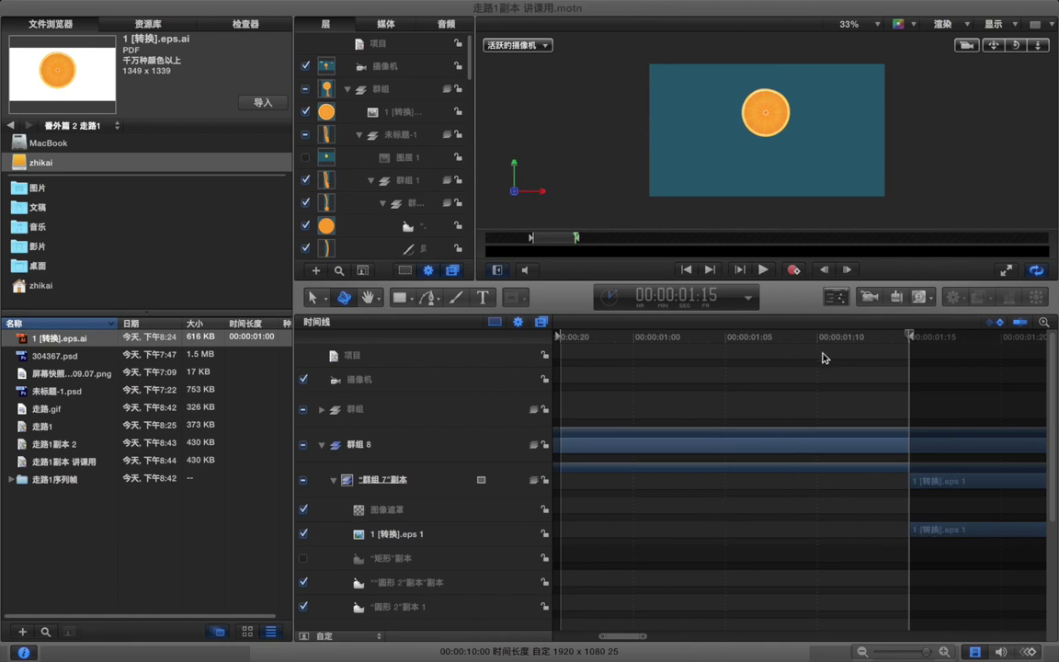
click(799, 333)
drag(927, 532, 596, 532)
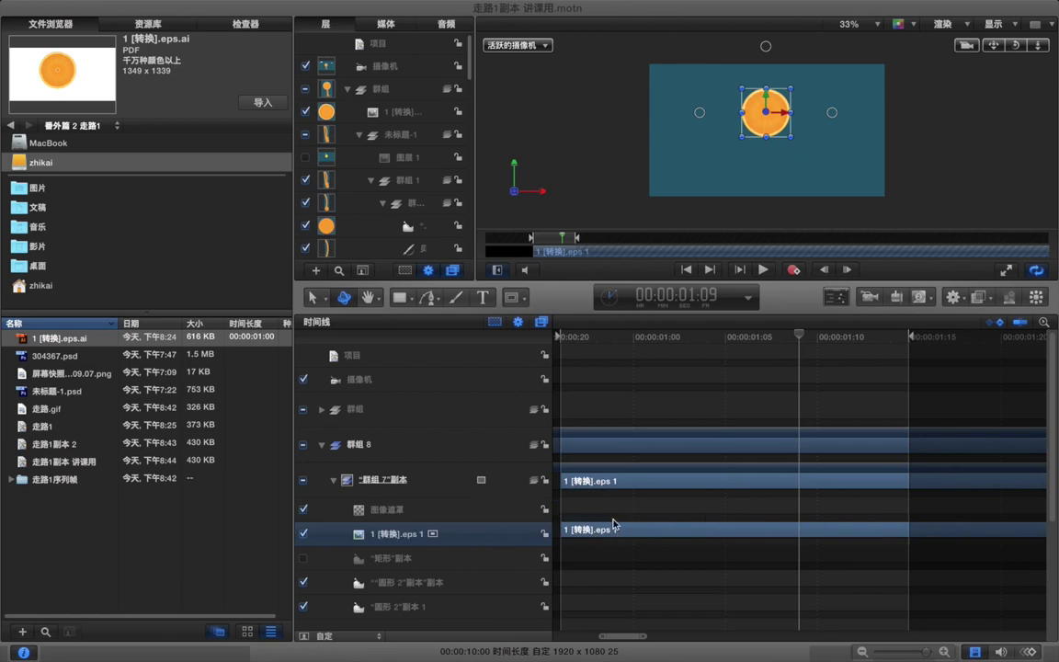
- Move the playhead to 00:00:00:21, the start of the orange slice's clip
click(607, 510)
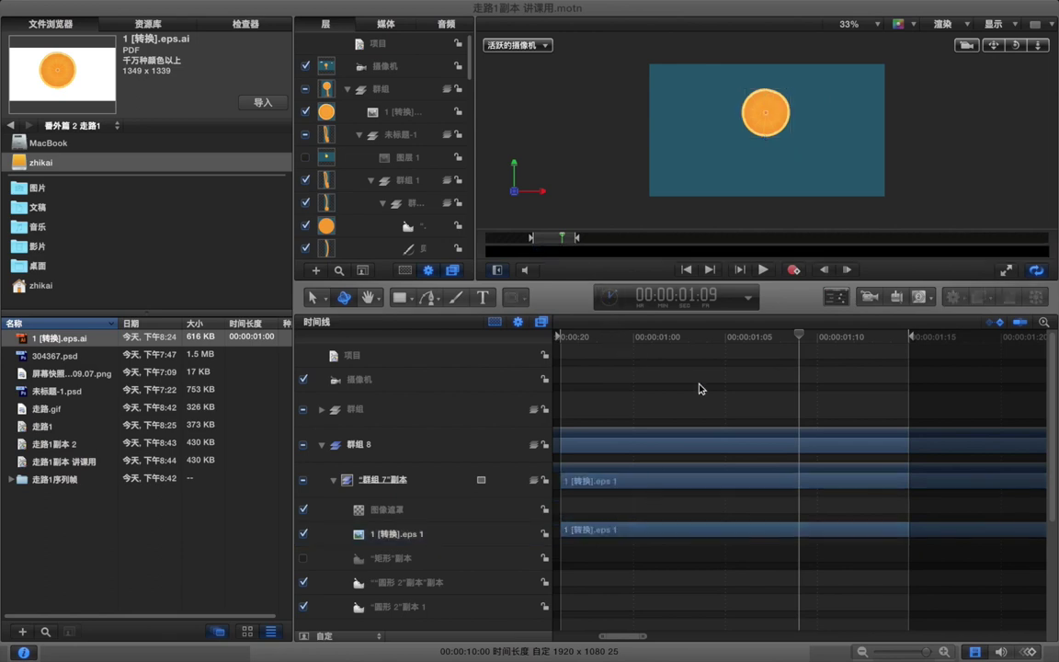
scroll(699, 388, left, 3)
mouse_move(706, 345)
mouse_down()
mouse_move(653, 343)
mouse_move(713, 343)
mouse_up()
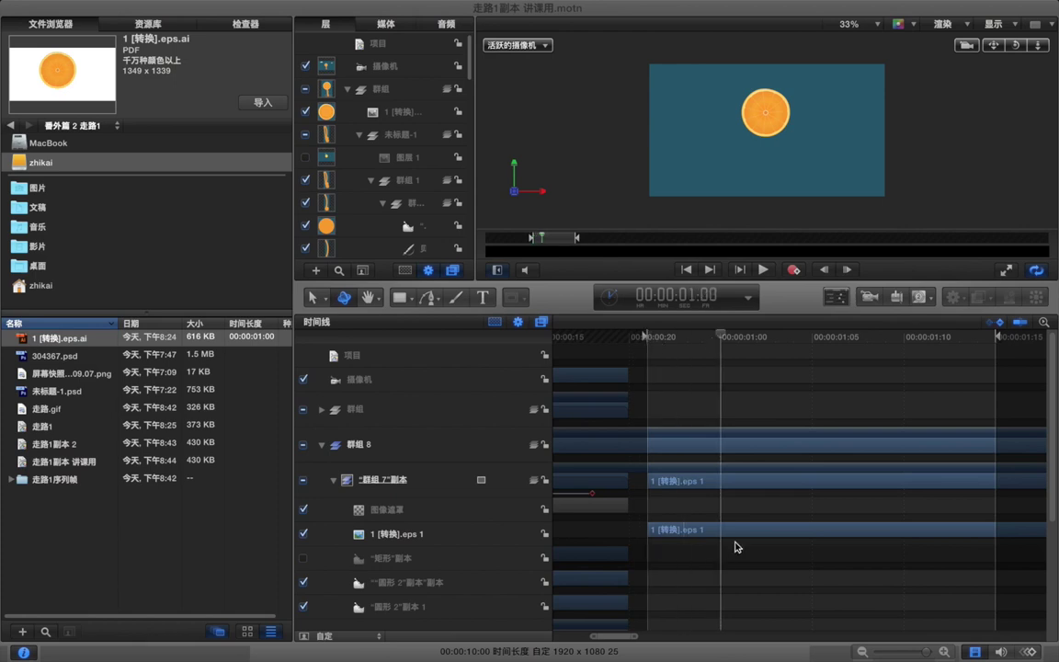
click(737, 535)
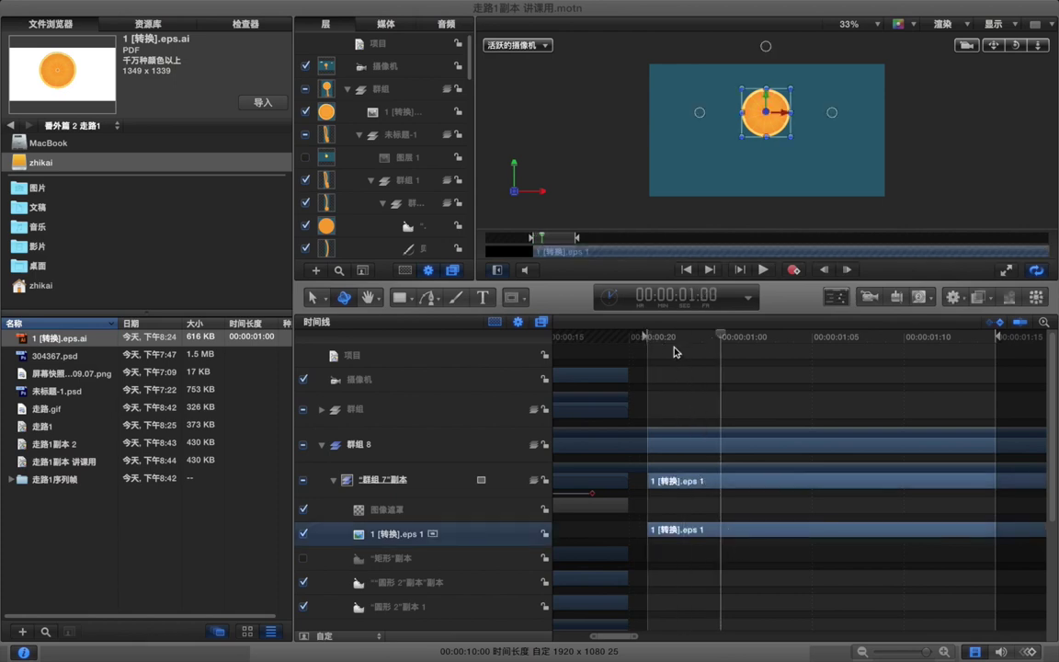
click(650, 340)
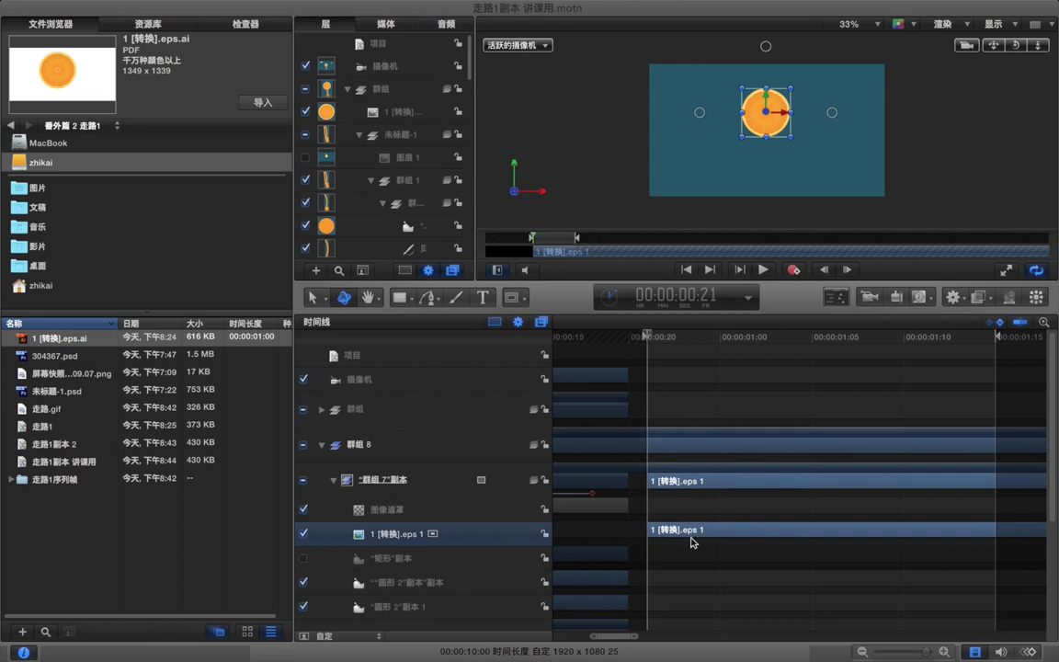
- Draw the first leg with the Bezier tool as a short, nearly vertical line down from the orange slice's lower edge, just left of its centre
click(910, 182)
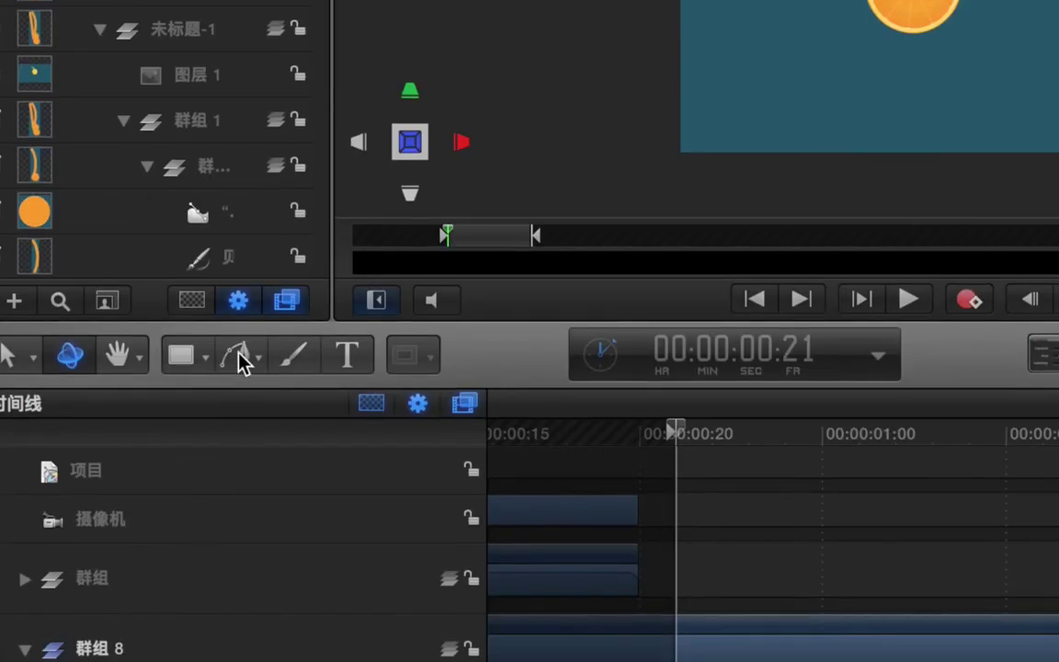
click(241, 364)
click(313, 427)
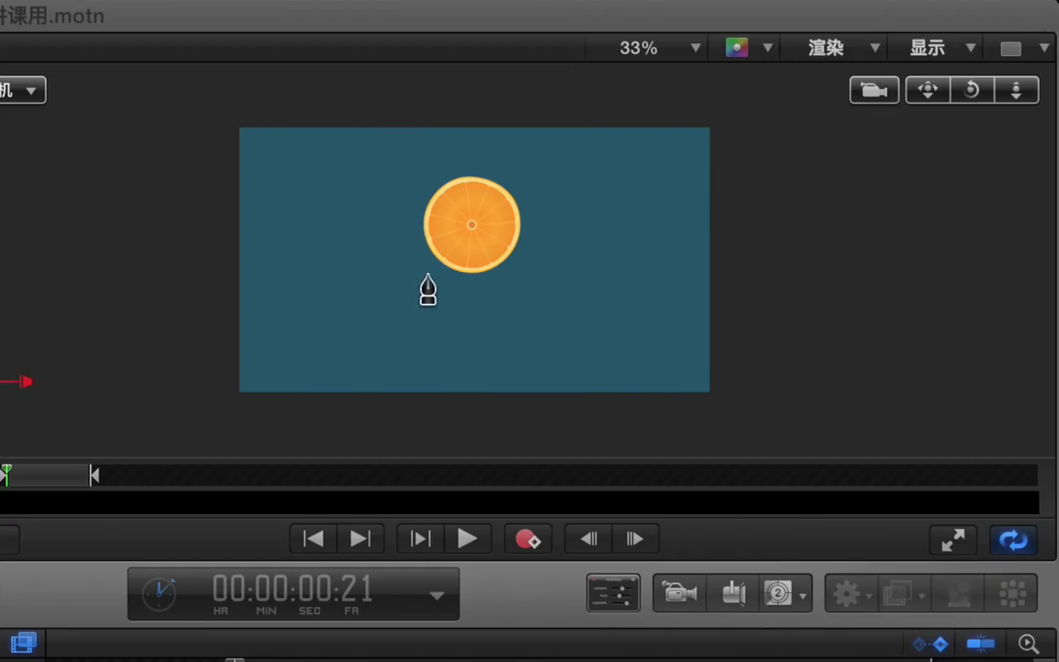
click(461, 274)
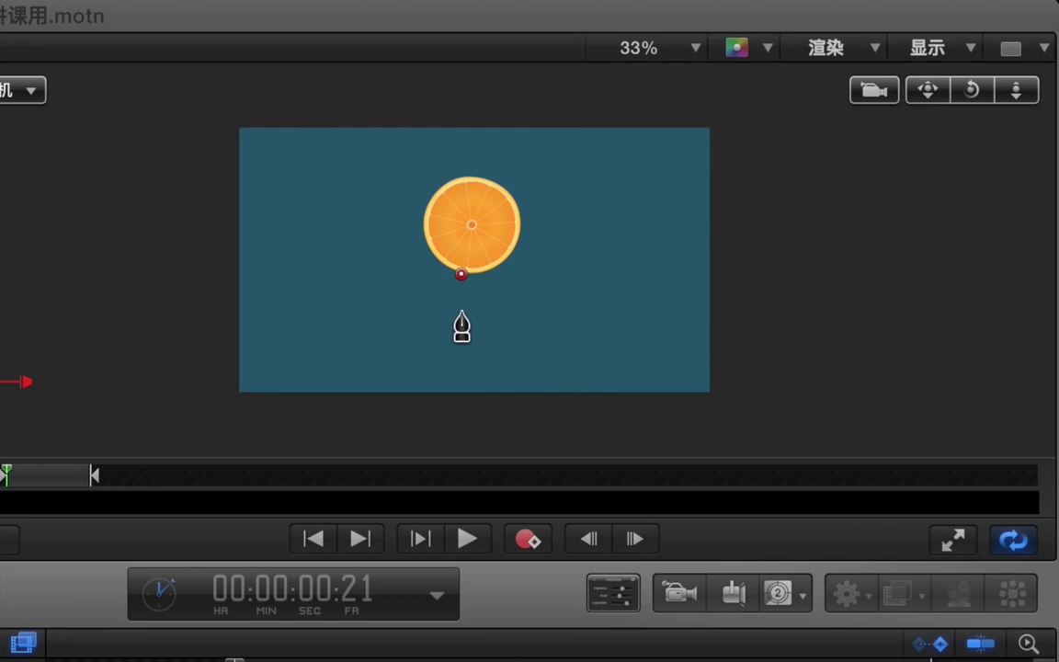
click(459, 332)
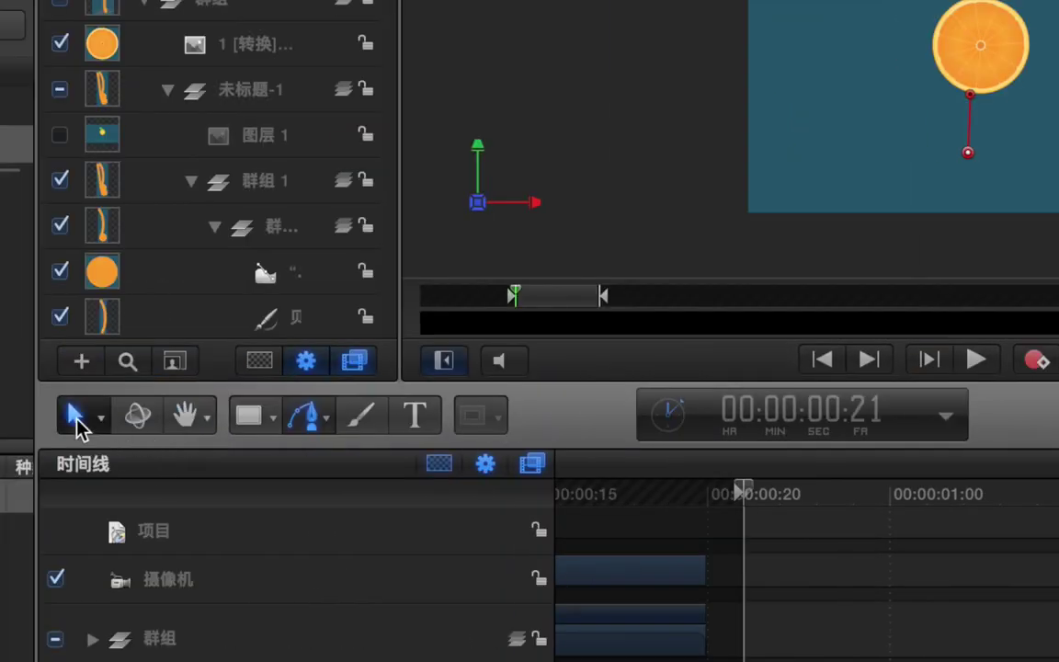
click(73, 414)
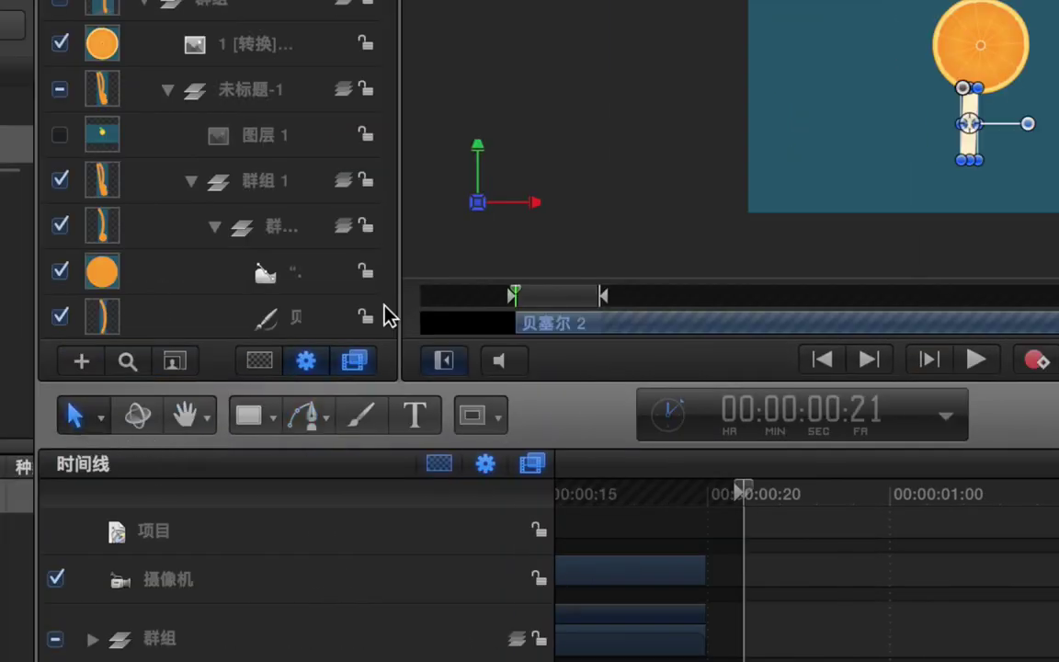
- Draw a second Bezier leg of similar length beside the first, down from the orange slice's lower edge just right of its centre
click(322, 419)
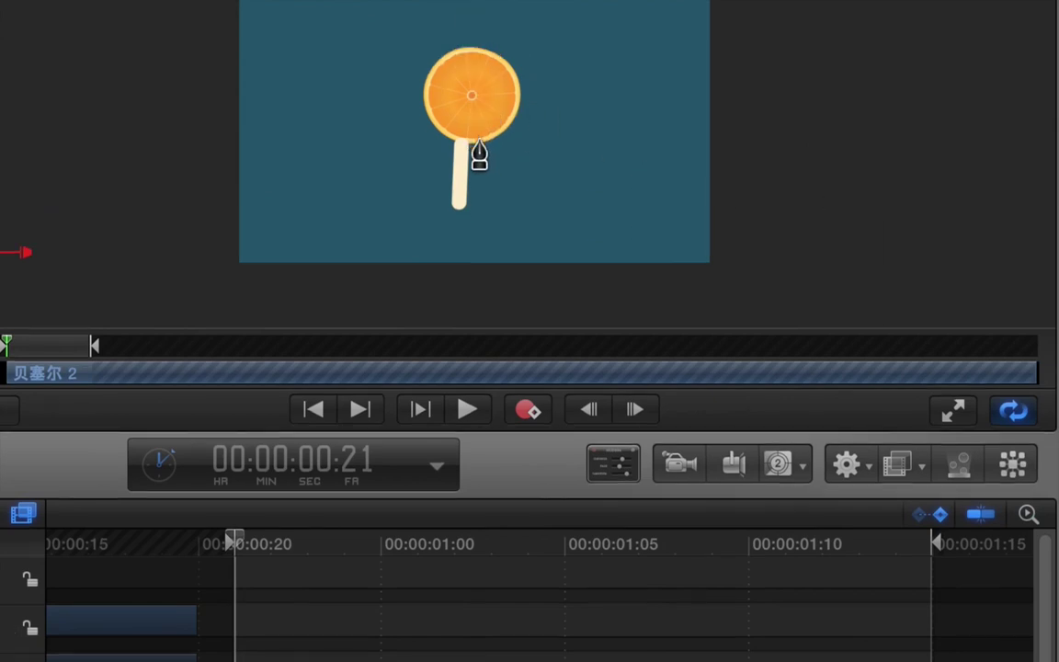
click(481, 144)
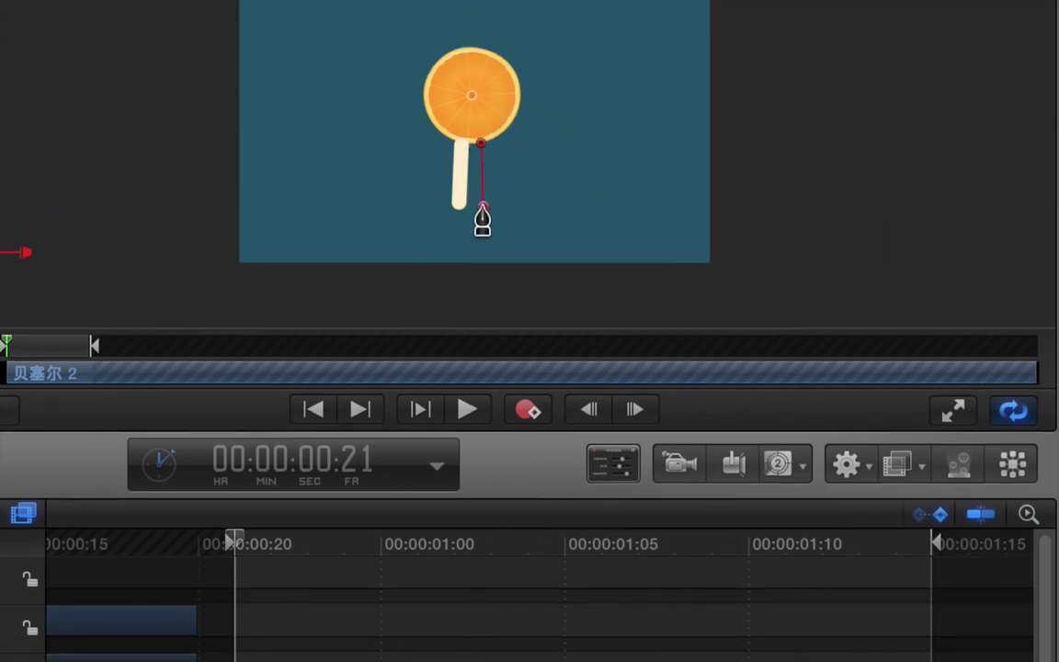
click(483, 206)
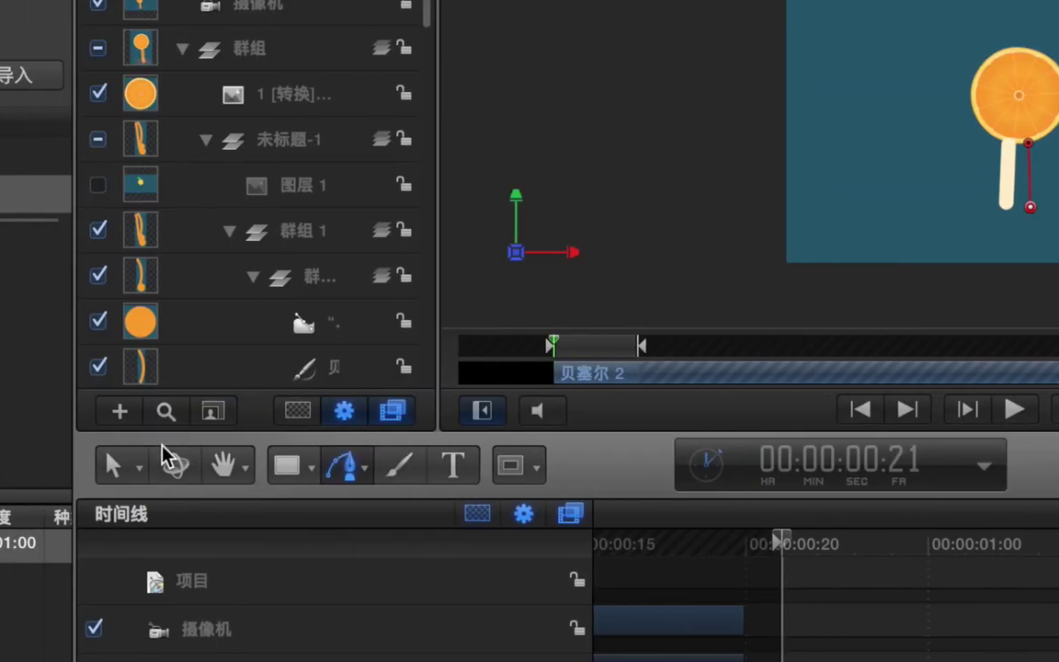
click(114, 466)
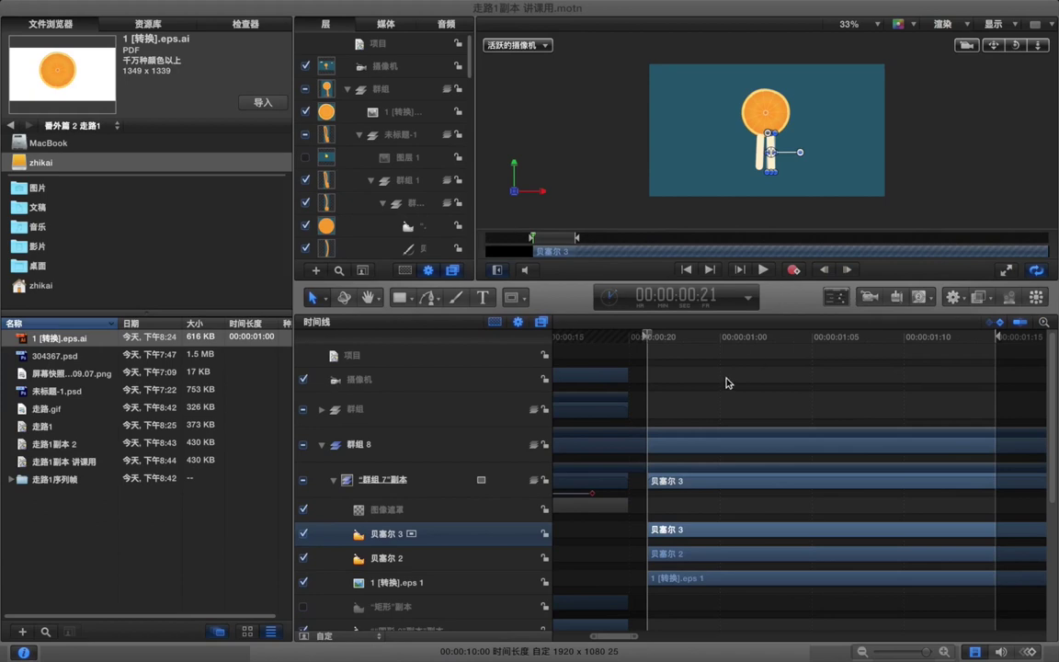
click(726, 382)
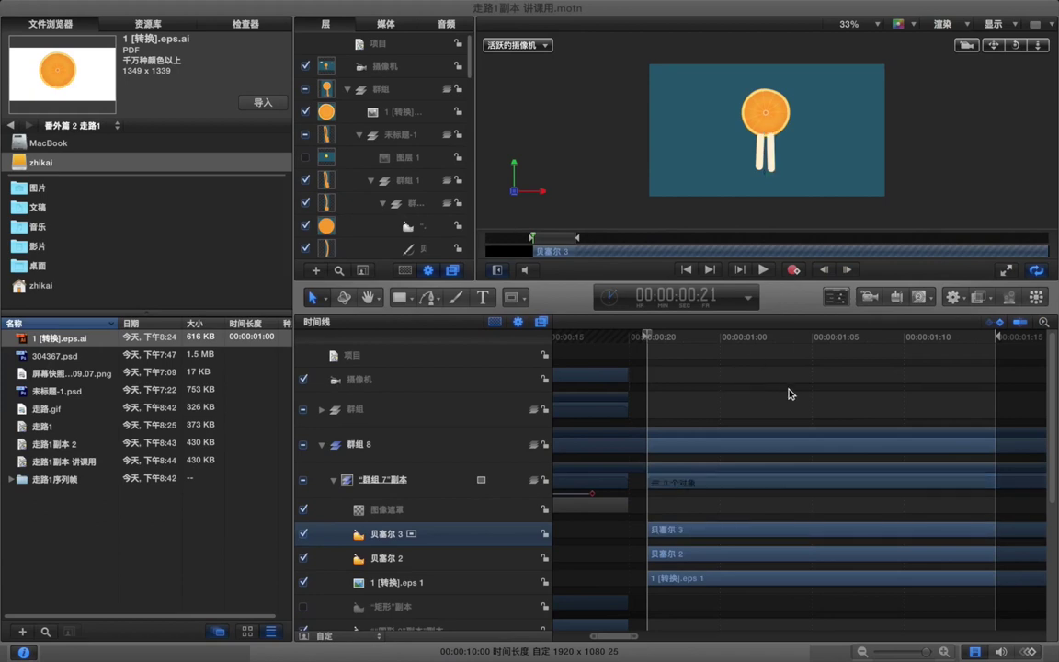
drag(761, 605, 705, 511)
click(704, 511)
click(396, 585)
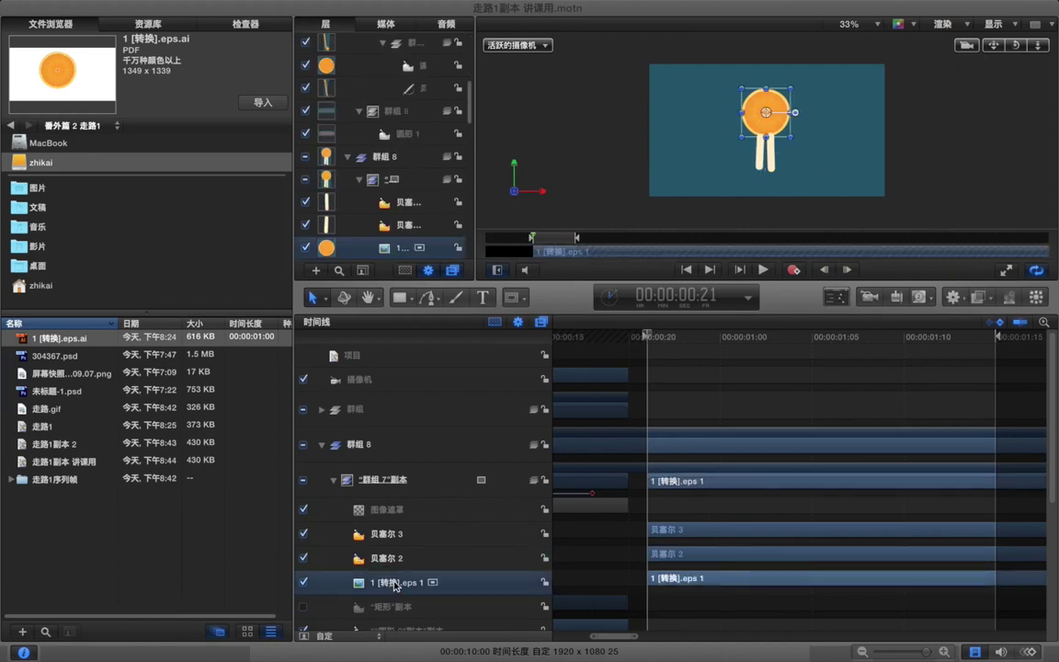
mouse_move(396, 590)
mouse_down()
mouse_move(402, 502)
mouse_move(399, 574)
mouse_up()
shift+click(399, 535)
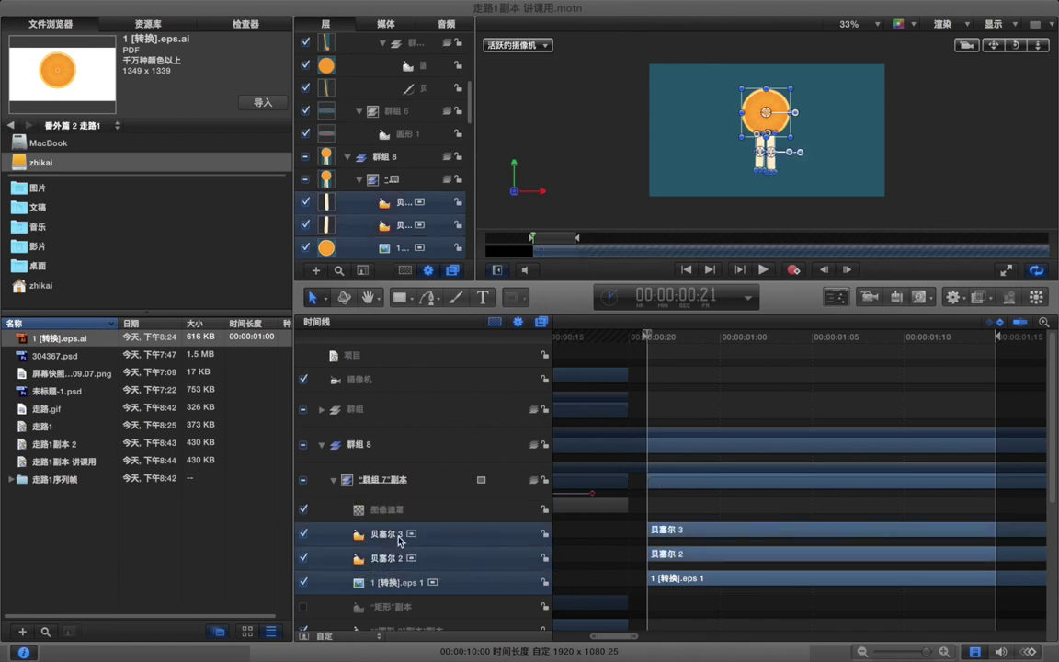
- Create a new empty group at the top level of the project, above the camera
scroll(397, 82, up, 5)
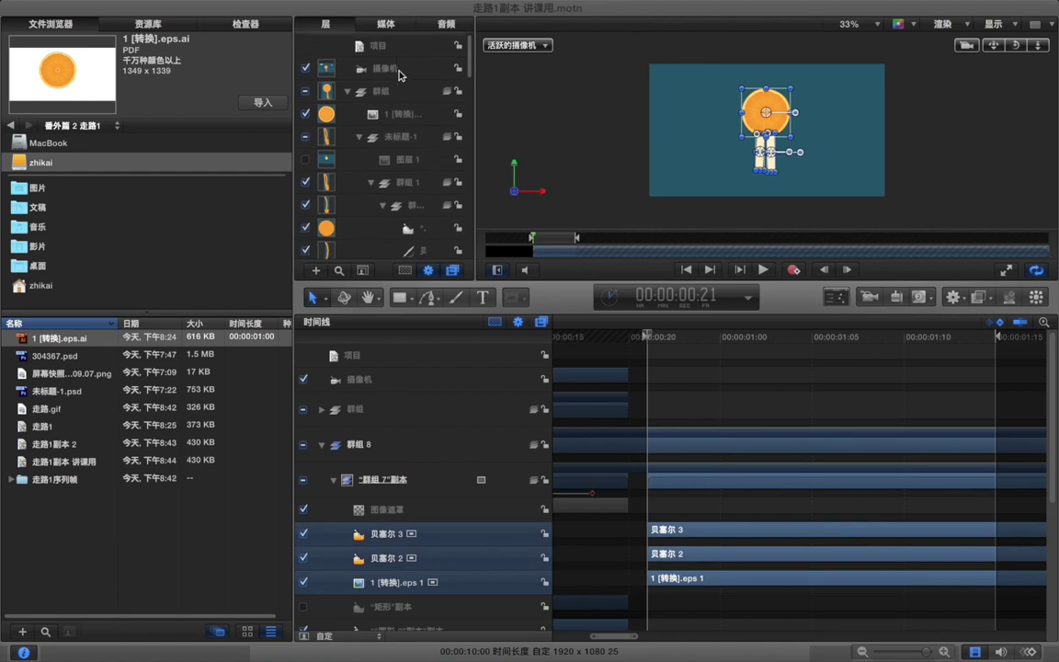
click(397, 70)
click(315, 271)
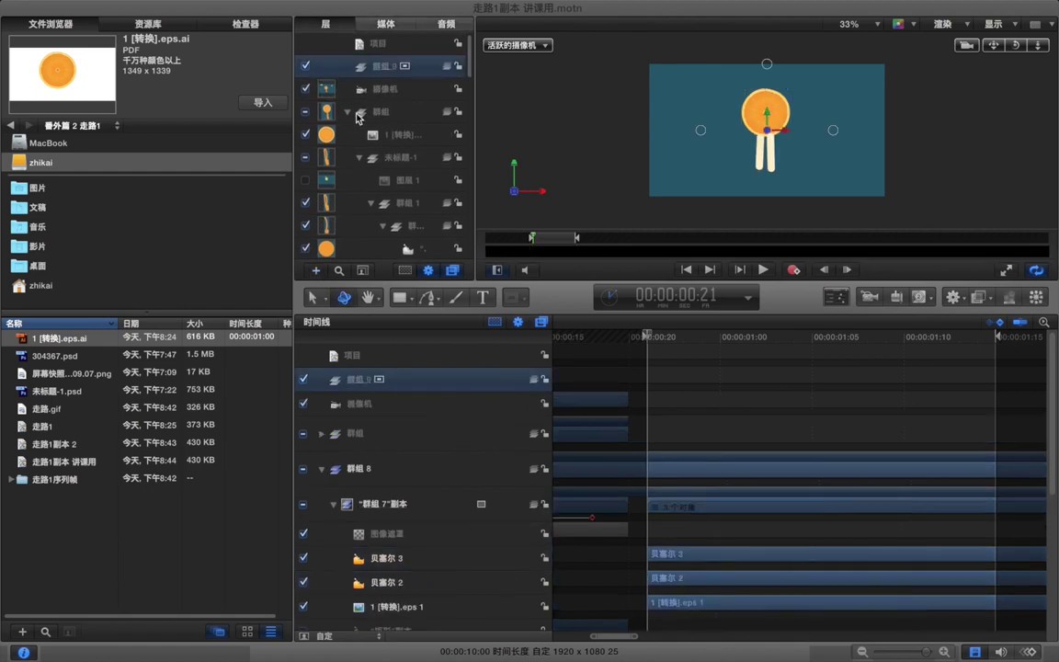
- Move both leg shapes and the orange slice image together into the new top-level group
scroll(410, 160, down, 10)
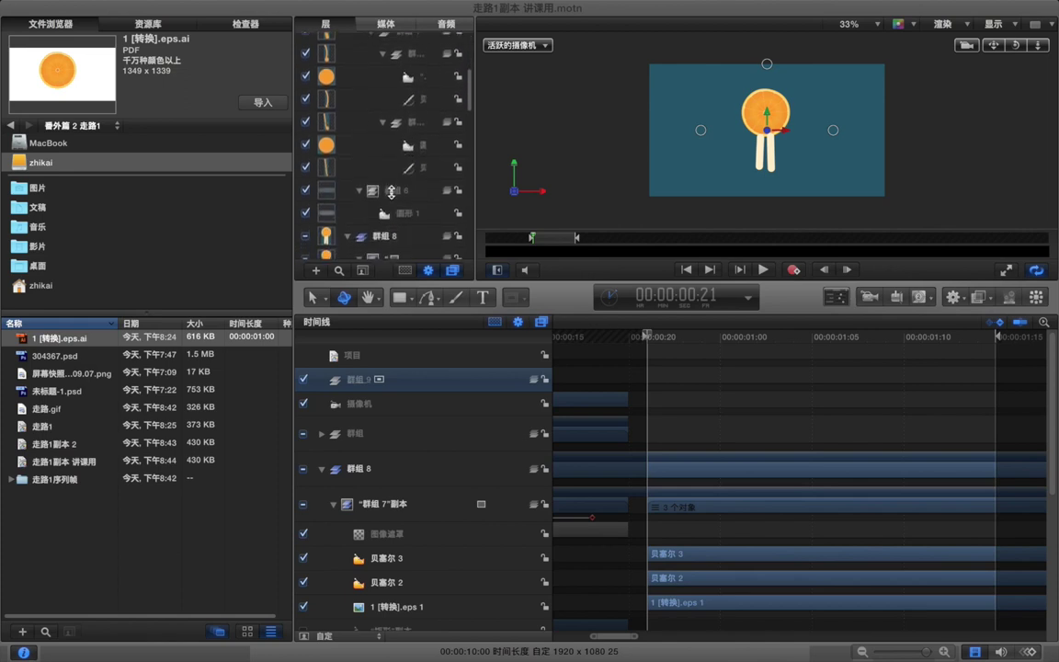
click(406, 180)
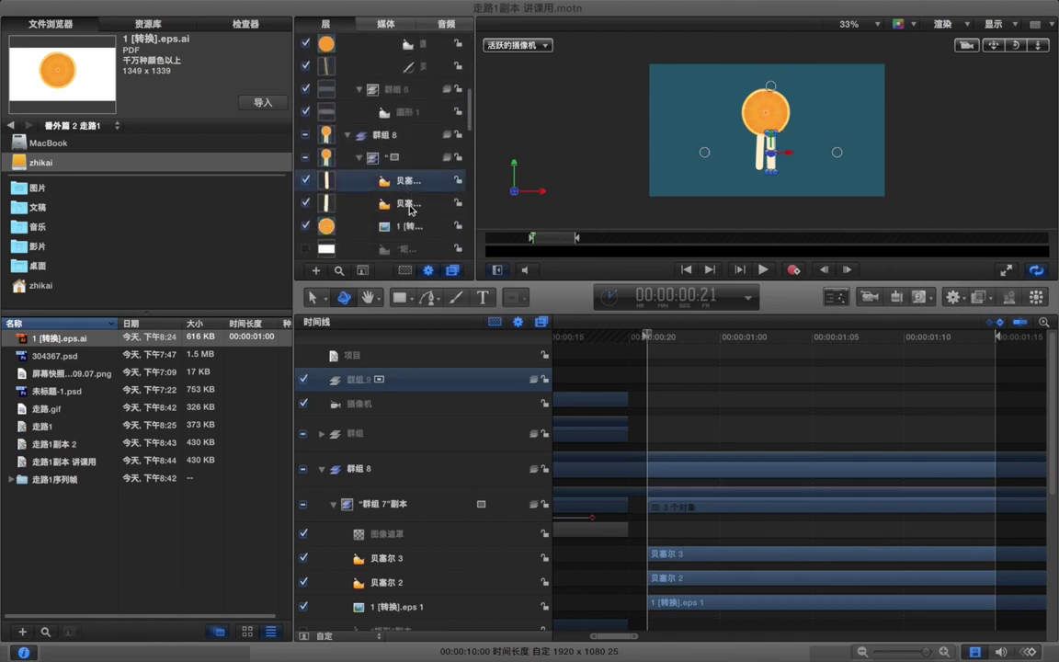
shift+click(405, 204)
shift+click(405, 227)
drag(405, 180, 353, 102)
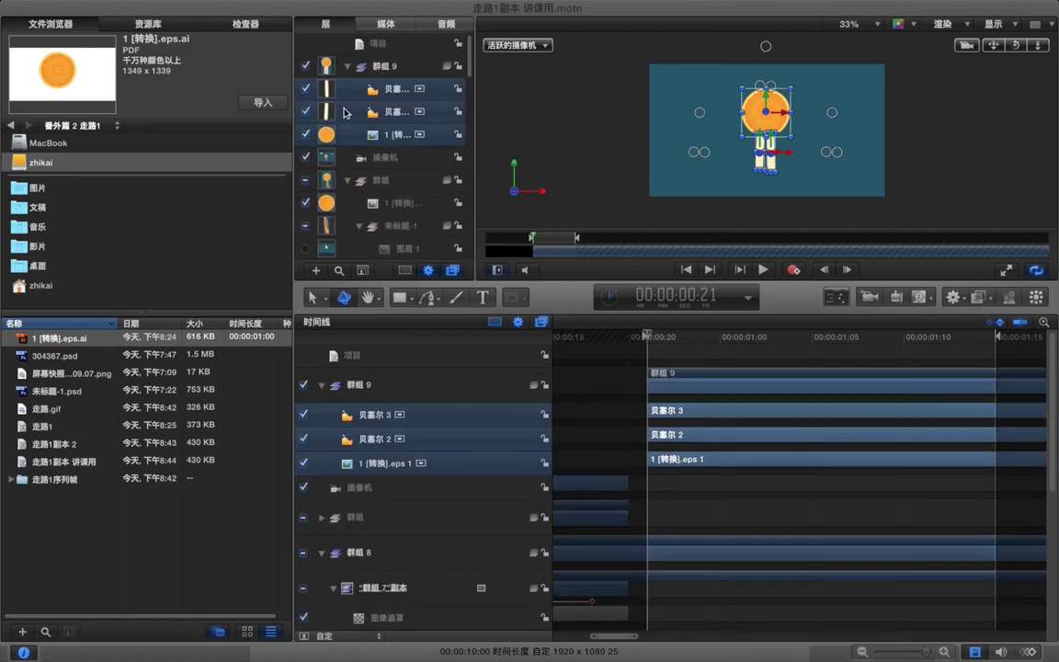
- Collapse the older groups 群组, 群组 8 and 群组 7 in the layer list
click(348, 181)
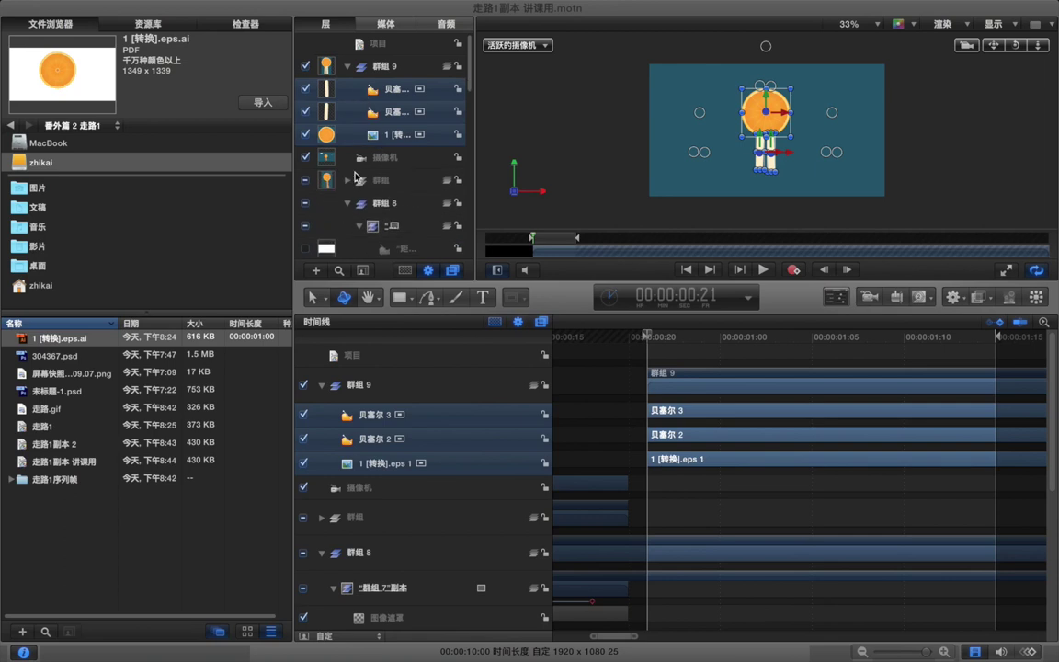
click(348, 204)
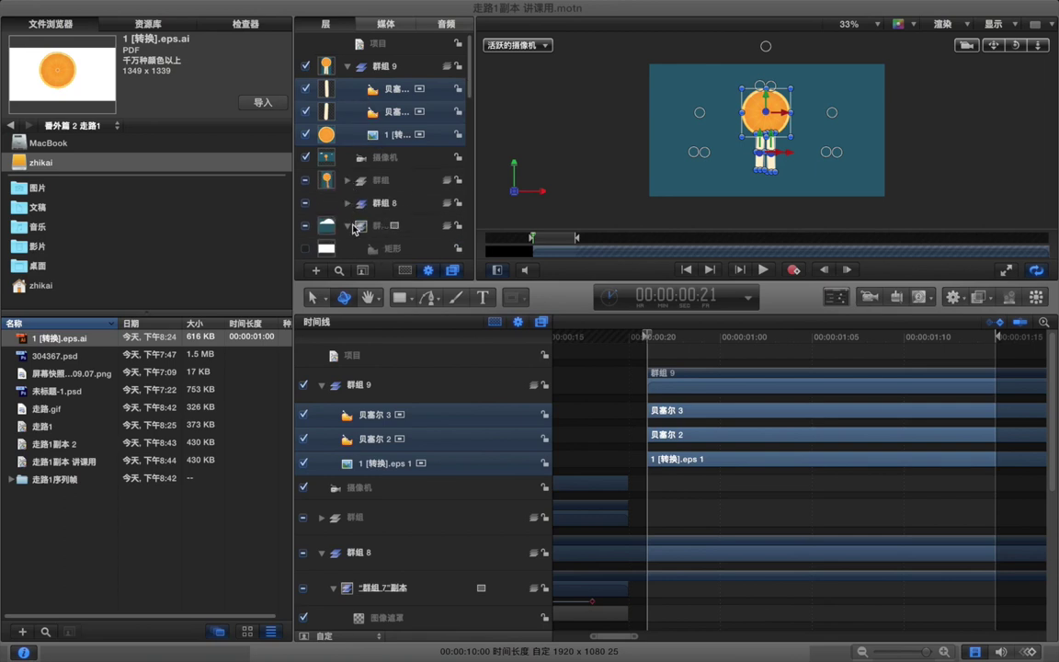
click(357, 226)
click(349, 227)
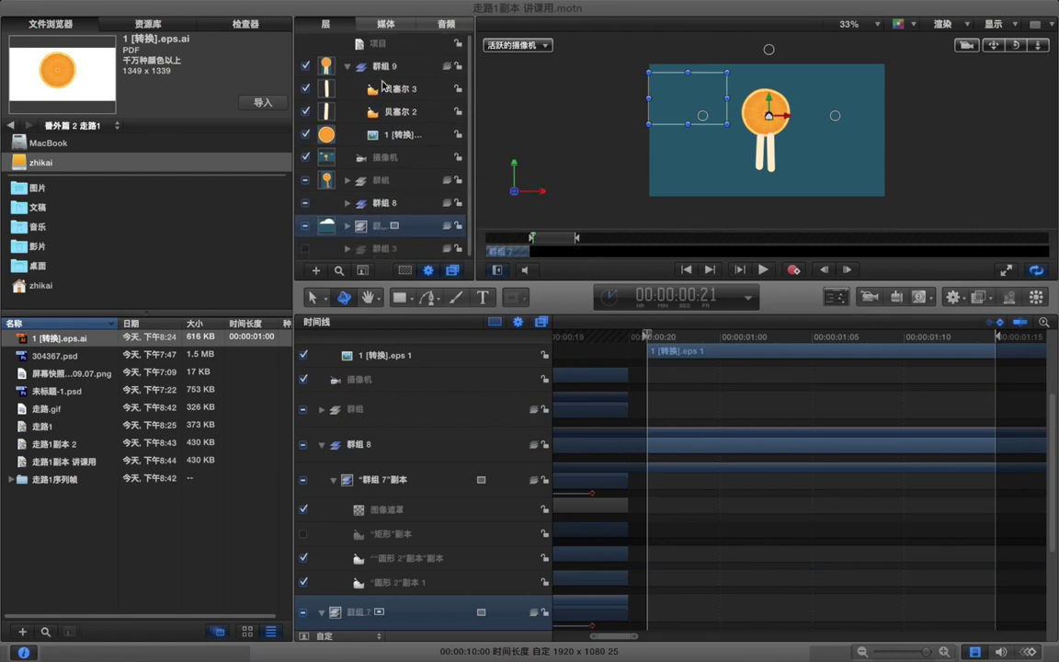
- Rename the group holding the orange slice and legs as 橘子
click(402, 69)
double_click(387, 71)
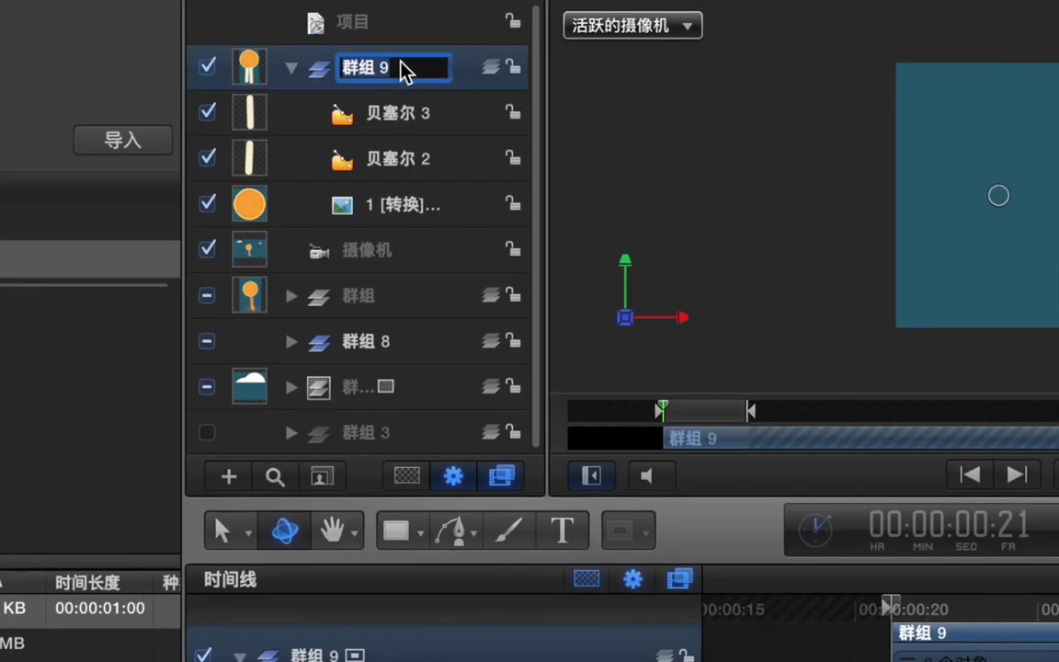
text(j)
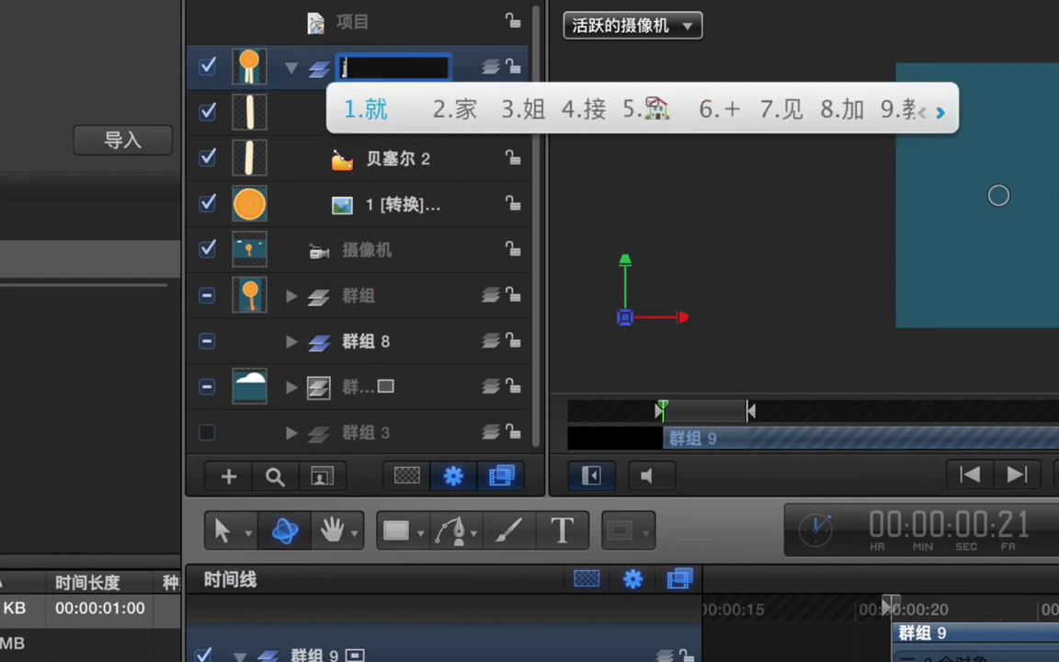
text(uzi2)
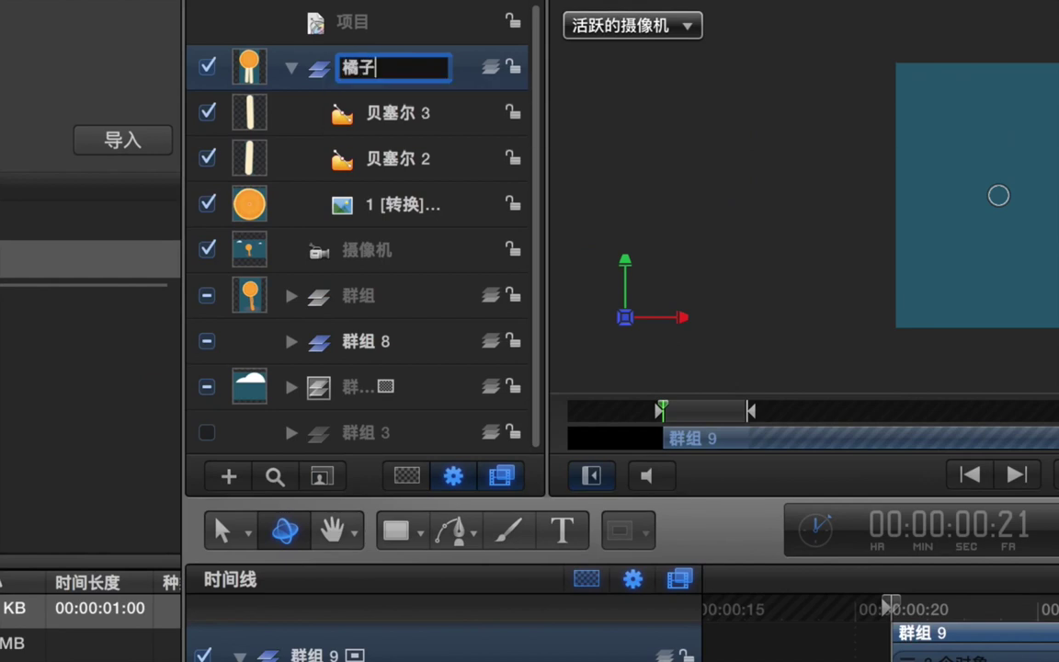
key(Return)
- Create a subgroup inside 橘子 and move the orange slice image into it
click(396, 114)
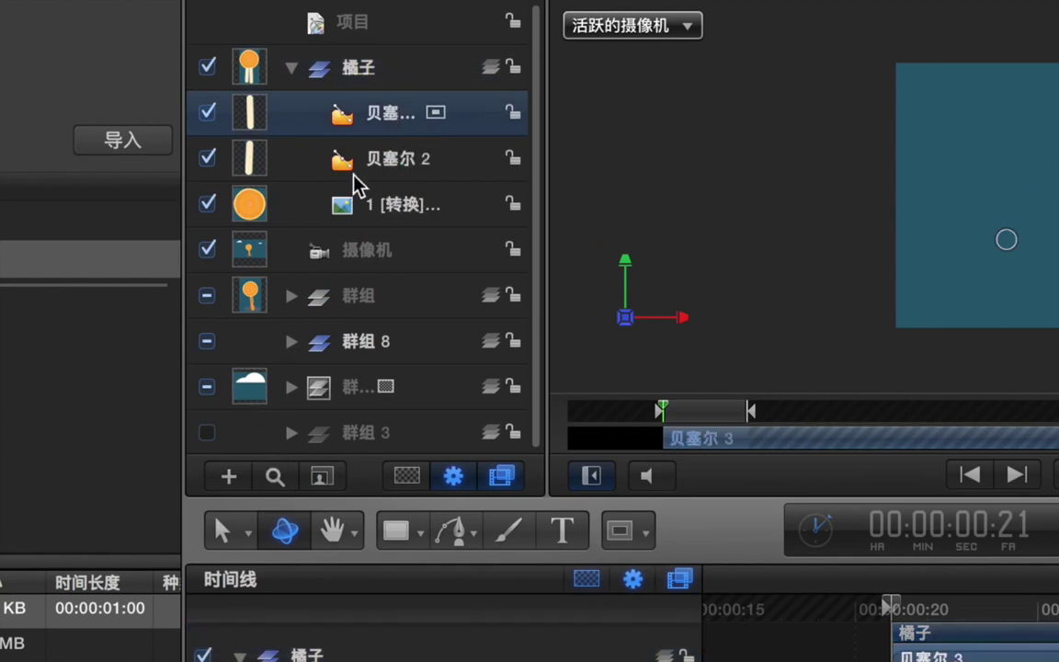
click(229, 476)
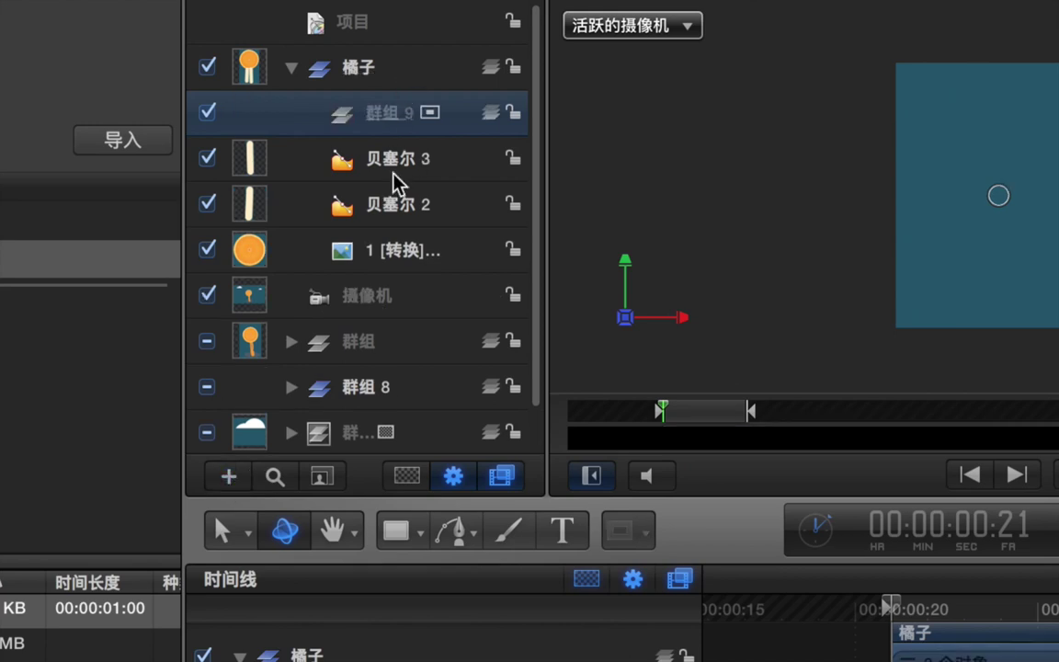
click(432, 252)
drag(433, 252, 404, 165)
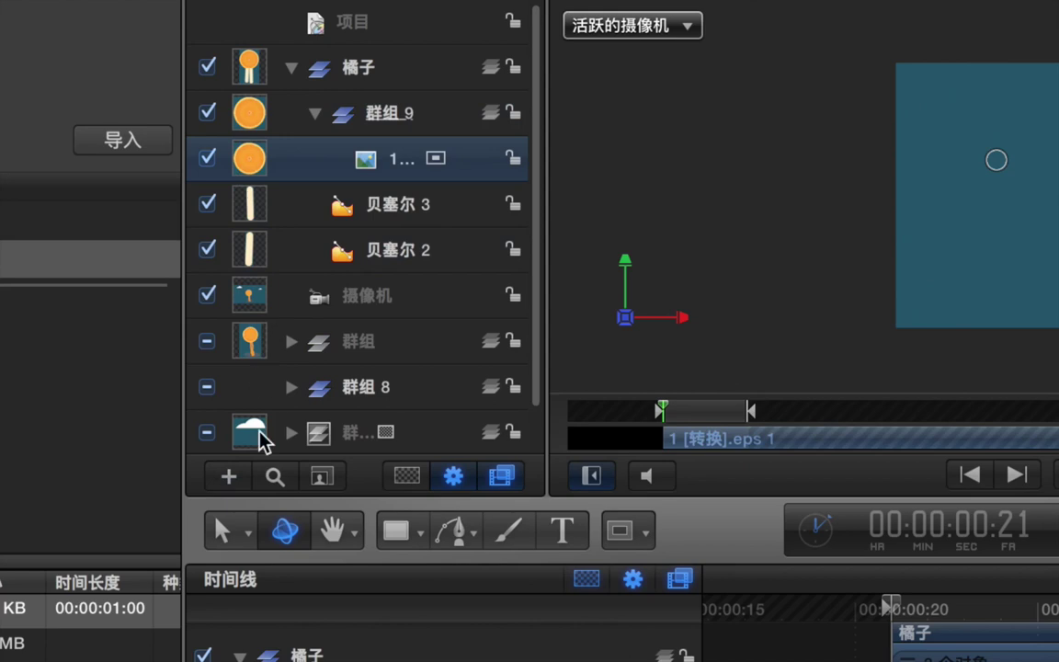
- Create a second subgroup inside 橘子, below the orange slice's group, and move the leg 贝塞尔 3 into it
click(229, 476)
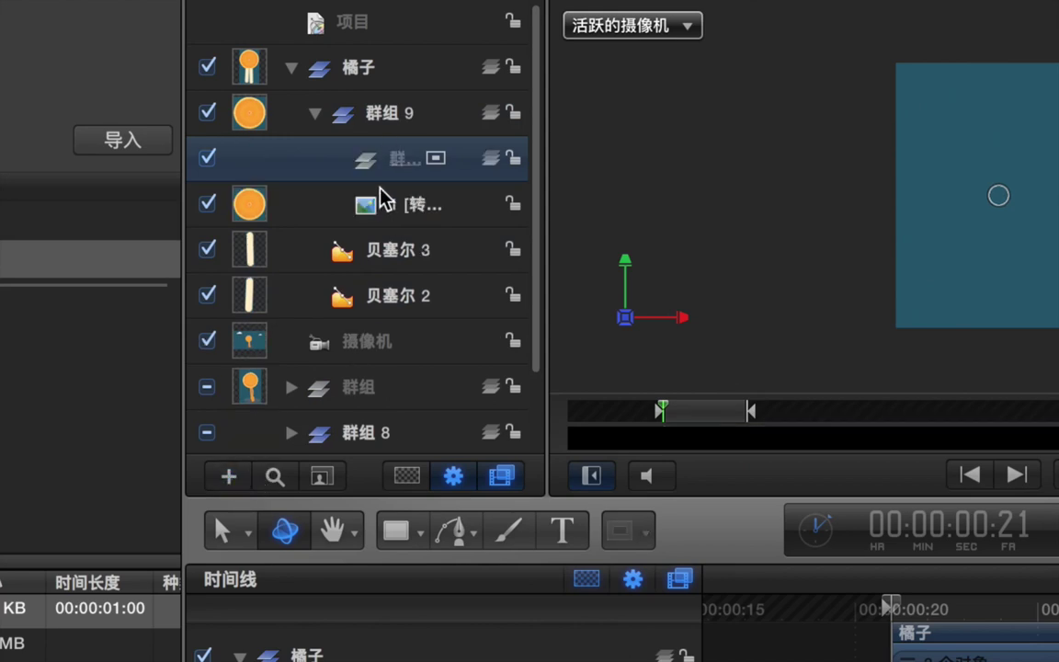
drag(398, 166, 386, 213)
drag(343, 296, 343, 276)
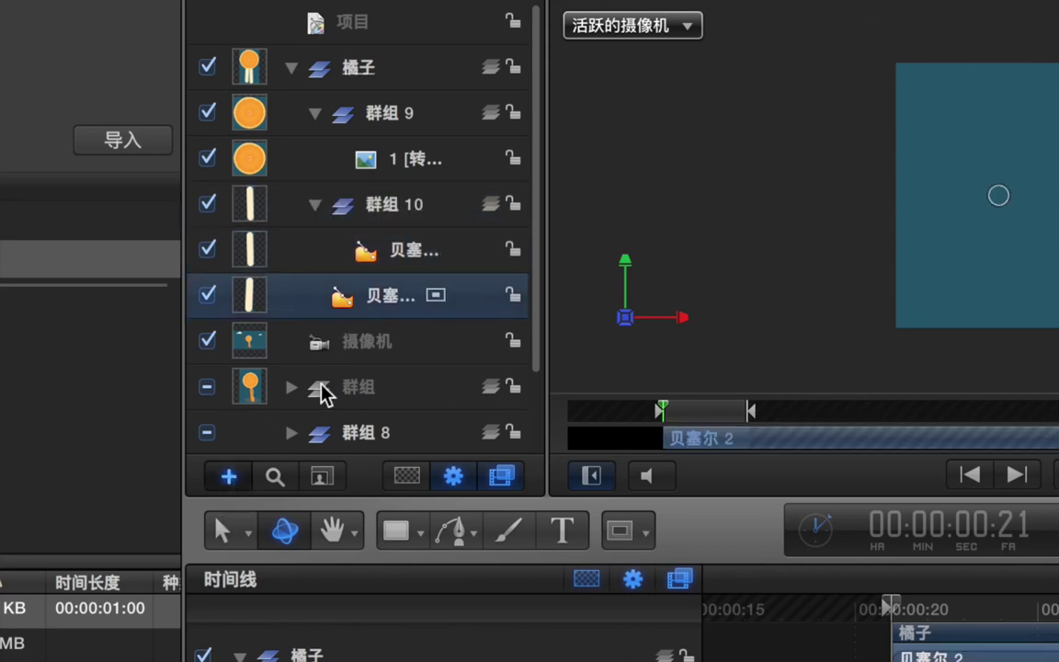
- Create a third subgroup inside 橘子 for the leg 贝塞尔 2 and clear the selection
click(229, 476)
mouse_move(386, 309)
mouse_down()
mouse_move(338, 307)
mouse_move(333, 326)
mouse_move(336, 300)
mouse_move(350, 313)
mouse_move(397, 303)
mouse_up()
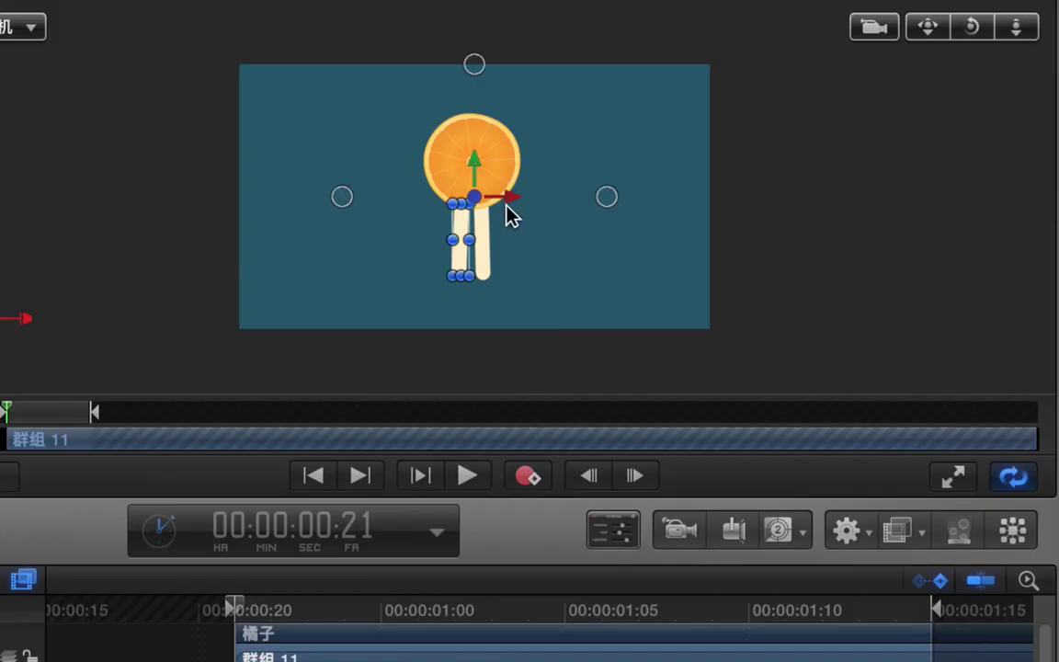
click(551, 260)
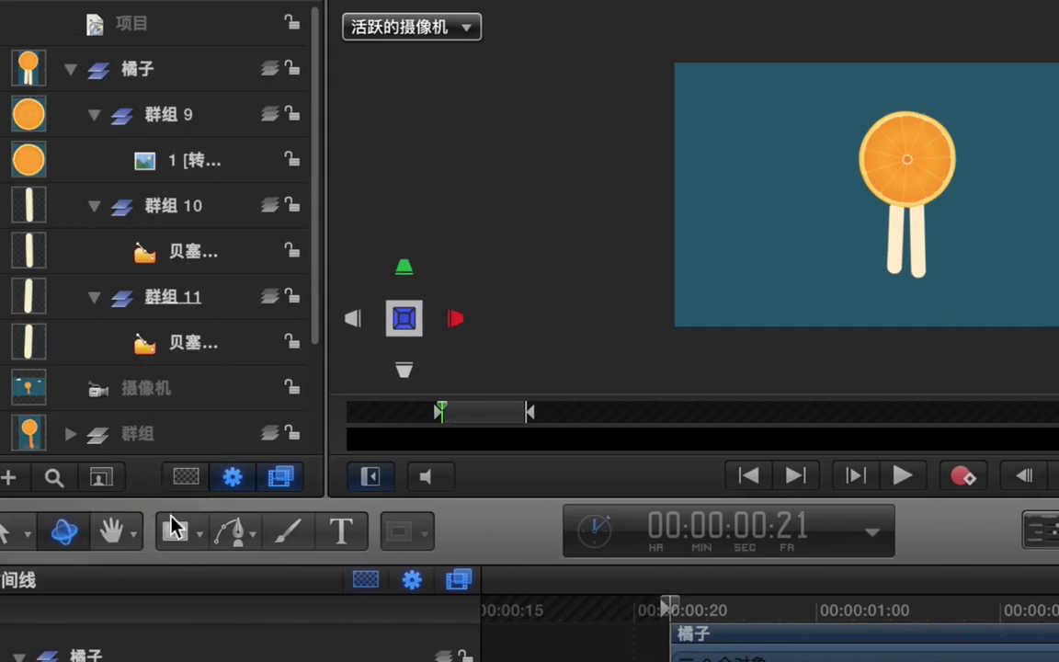
- Draw a white circle as a foot at the lower end of each leg and move 圆形 4 into 群组 10
click(180, 530)
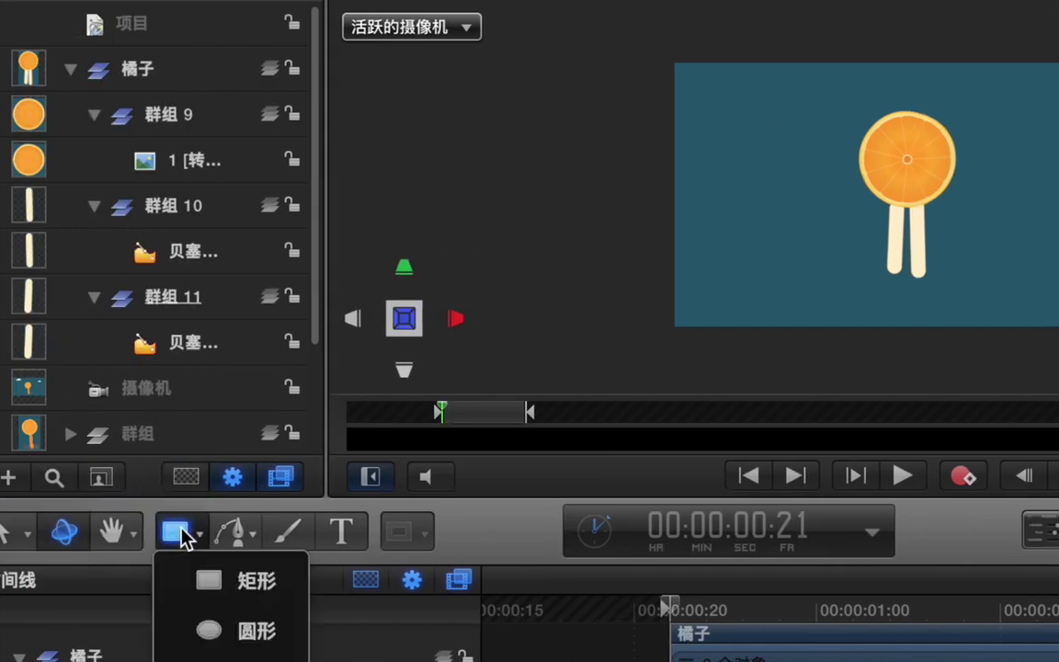
click(225, 627)
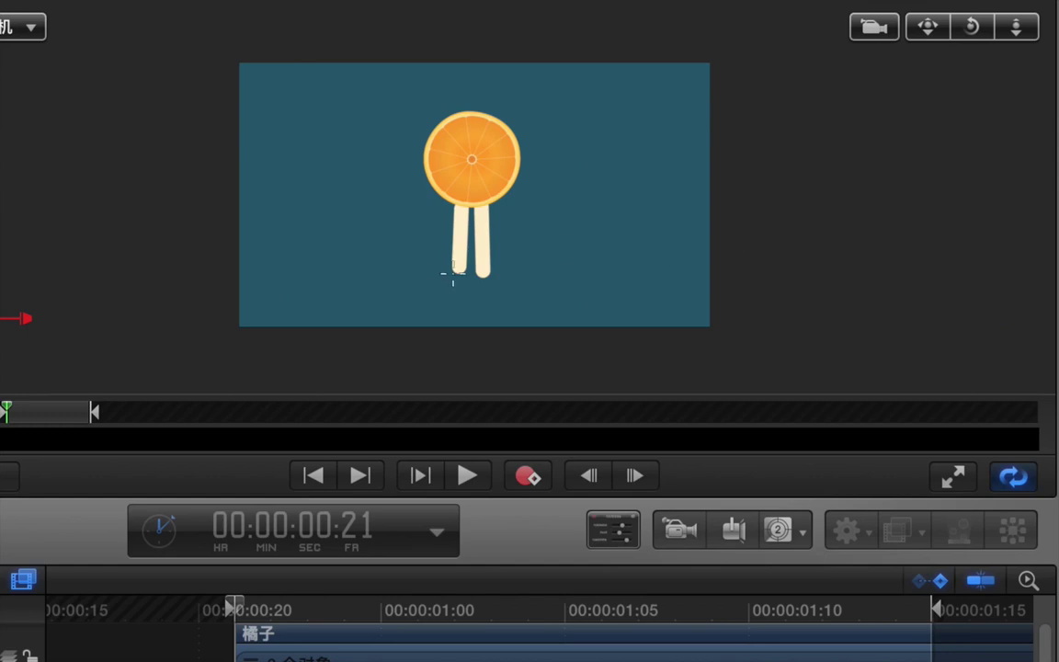
mouse_move(456, 268)
mouse_down()
mouse_move(473, 286)
mouse_move(496, 286)
mouse_up()
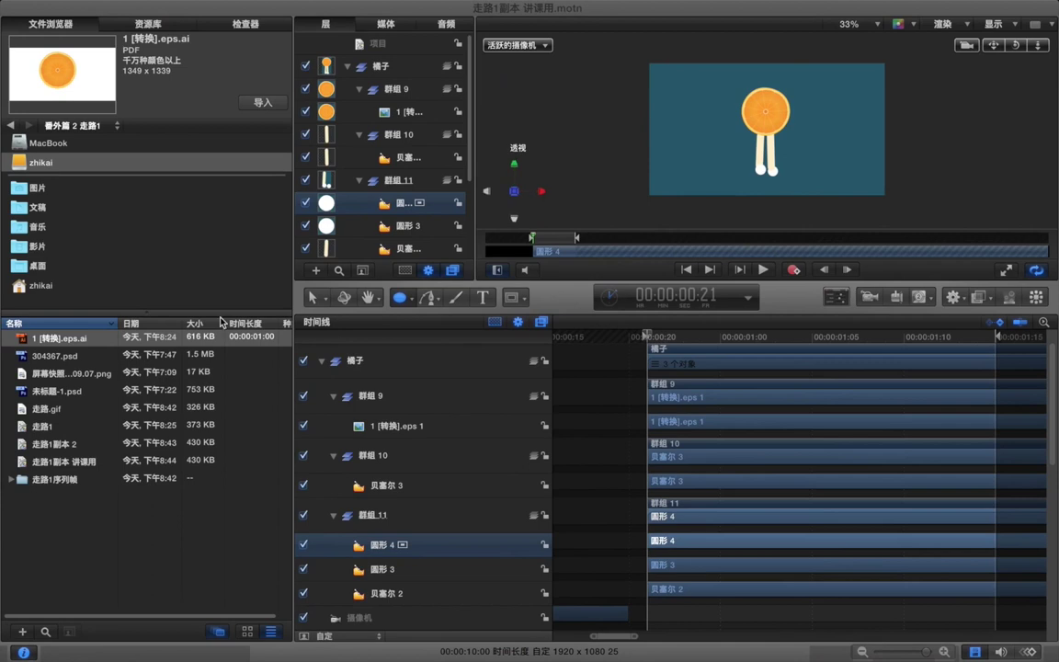
scroll(795, 513, down, 5)
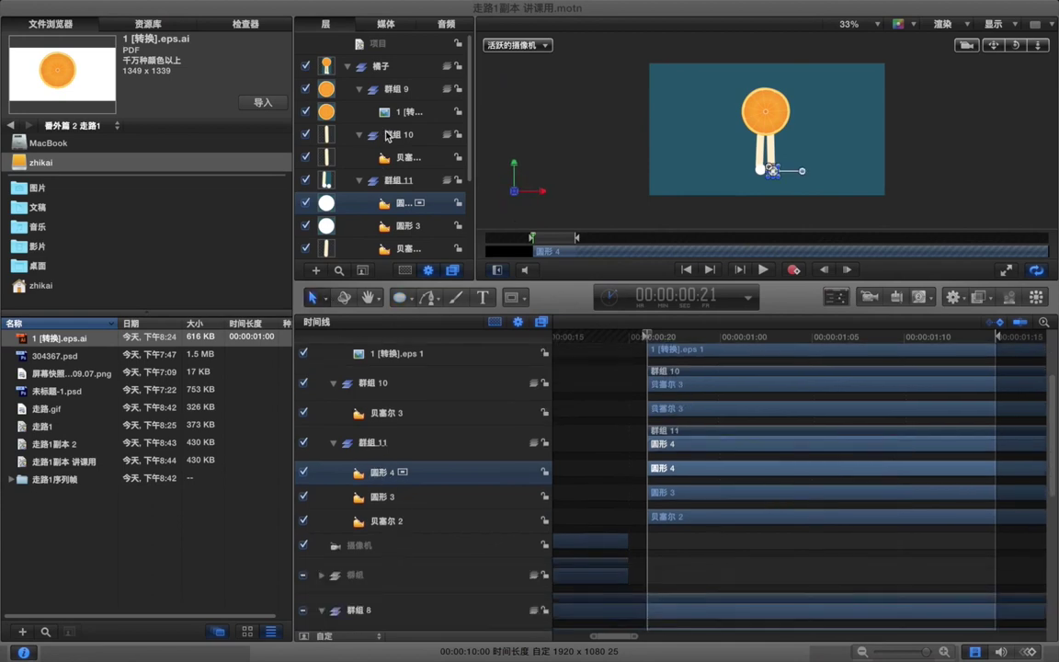
drag(404, 208, 405, 145)
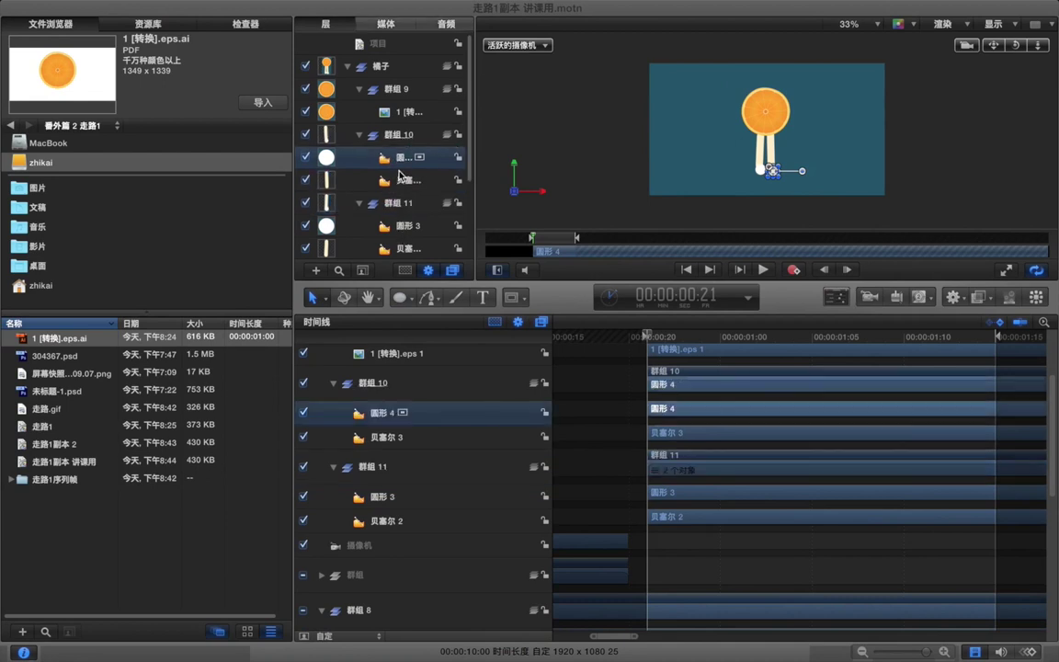
- Rename the leg groups, 群组 10 as 左腿 and 群组 11 as 右腿, and clear the selection
double_click(398, 135)
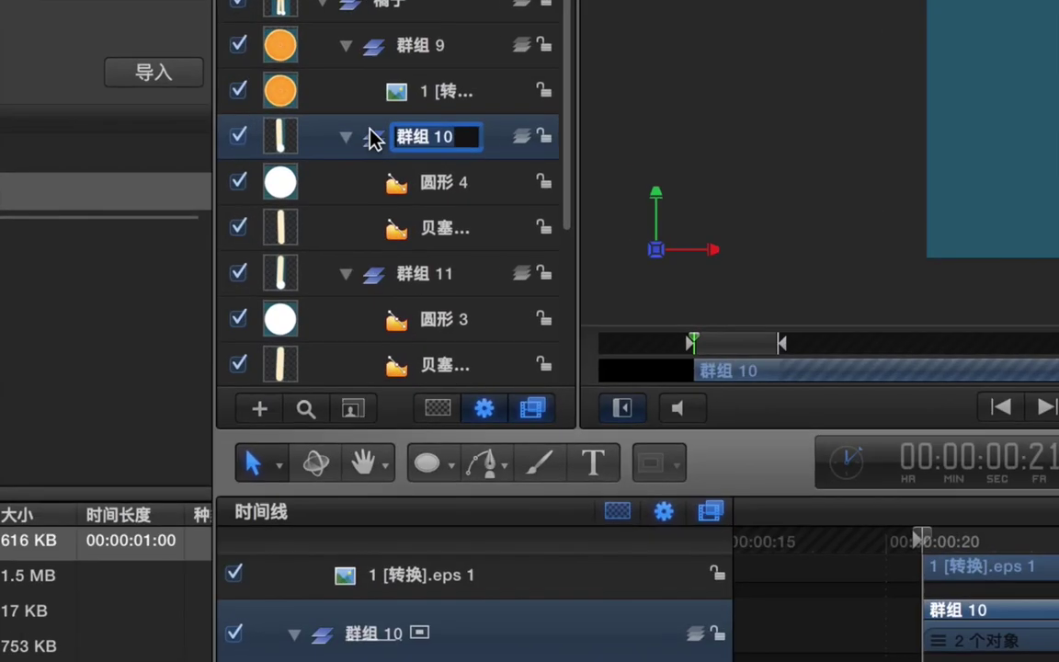
text(zuotui)
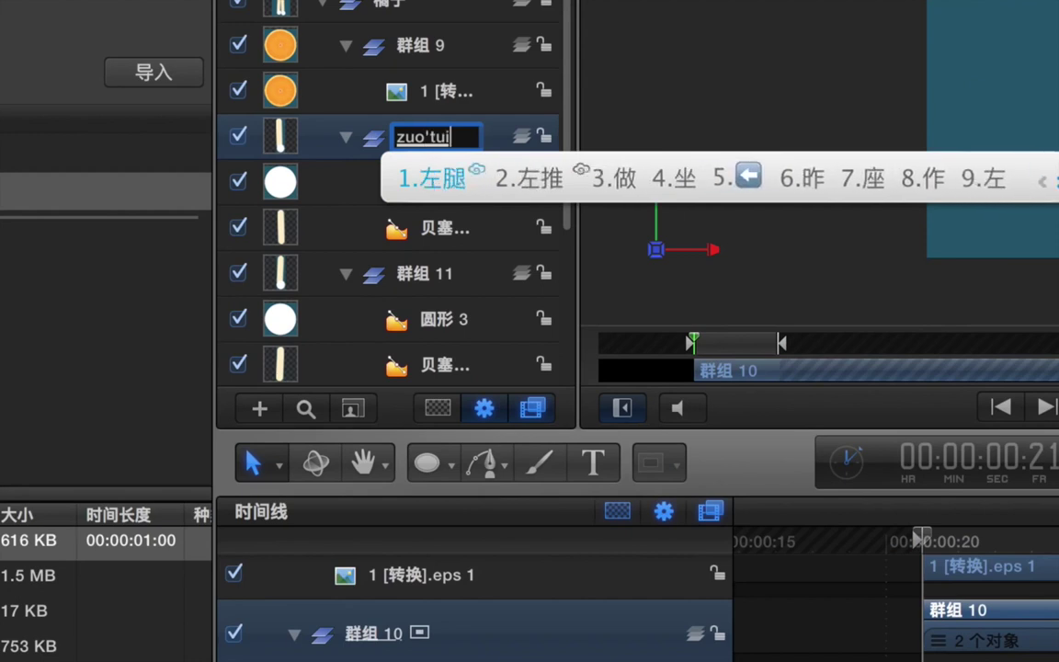
key(space)
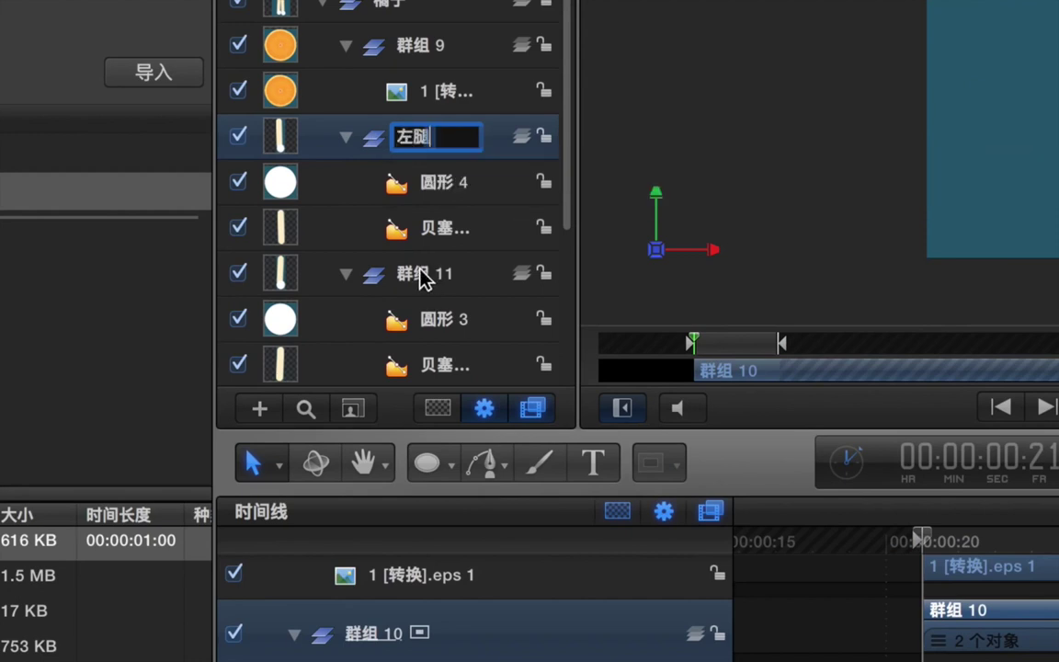
click(423, 276)
click(434, 274)
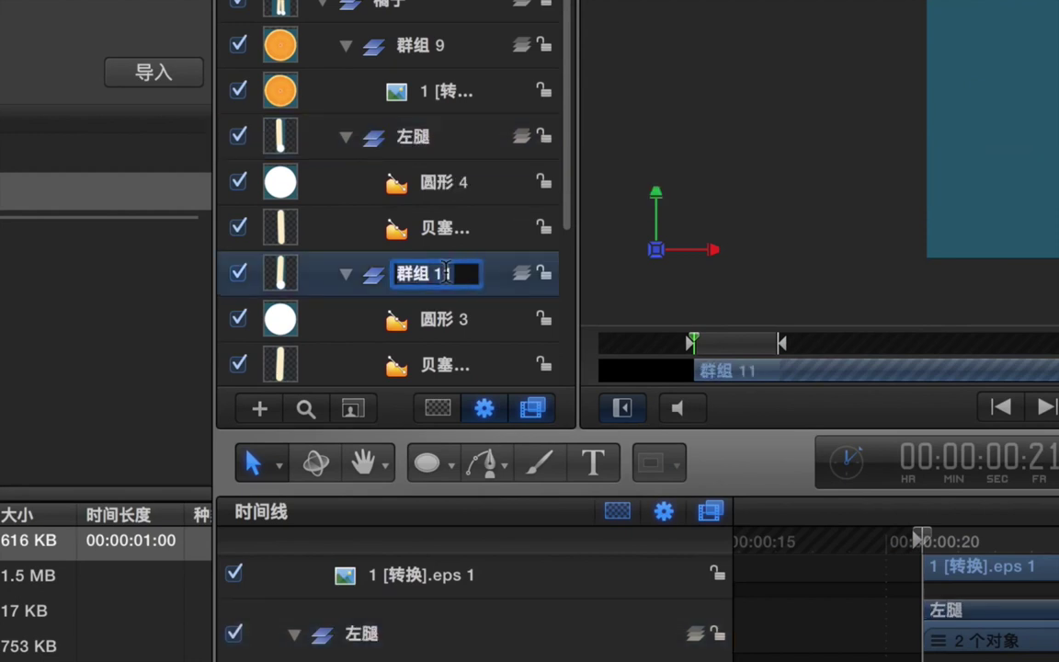
text(youtui)
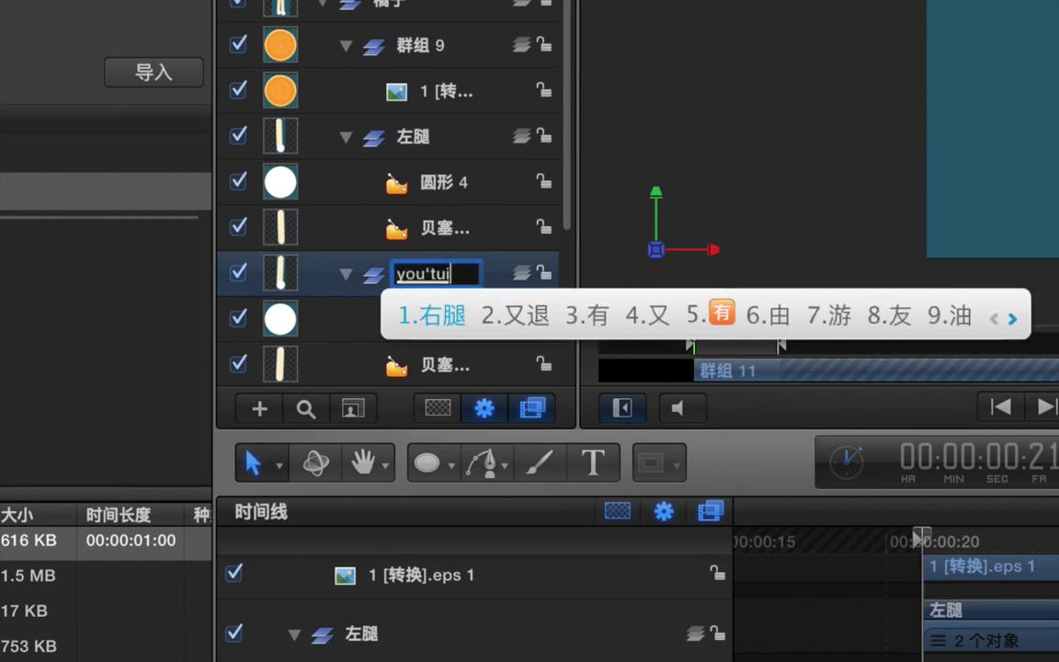
key(space)
key(Return)
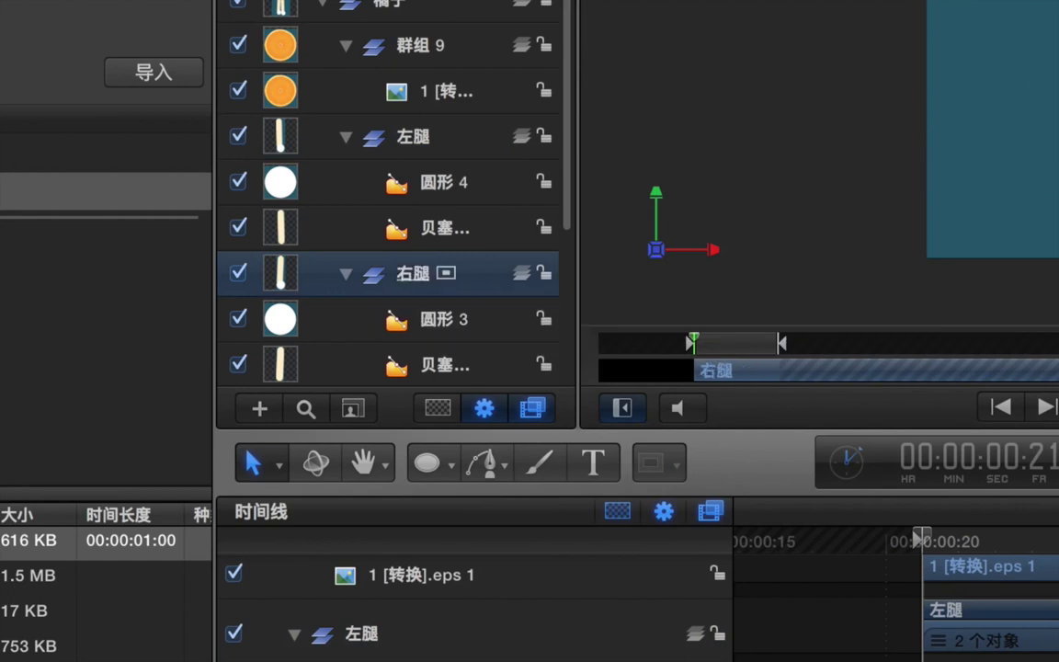
click(464, 140)
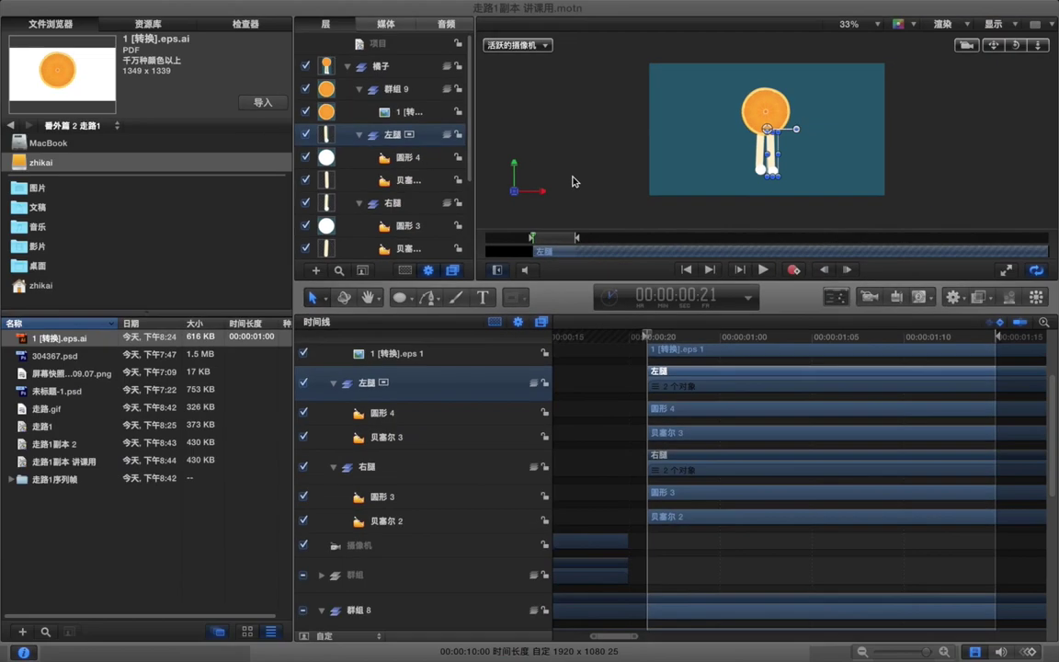
click(694, 550)
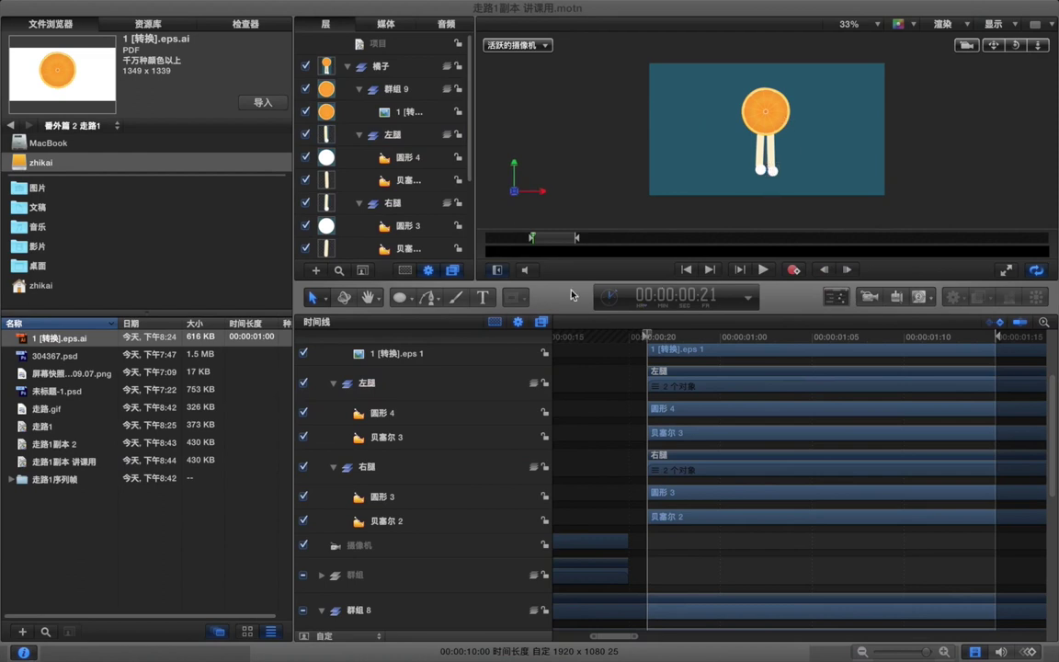
- Turn off the fill of both leg shapes, 贝塞尔 3 and 贝塞尔 2, keeping only their outlines
click(419, 184)
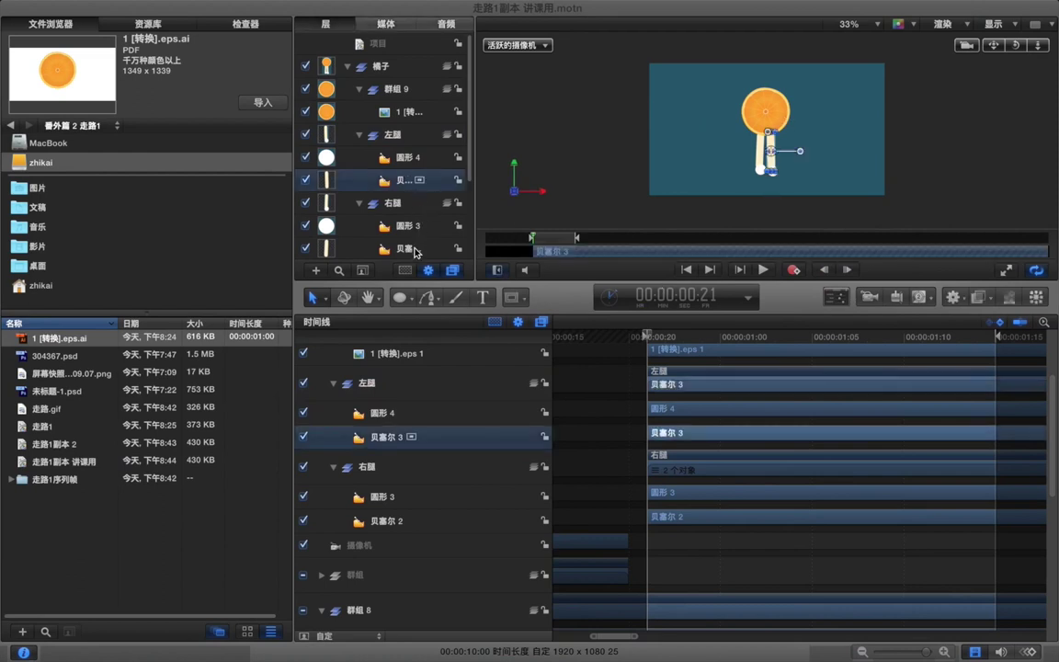
super+click(414, 250)
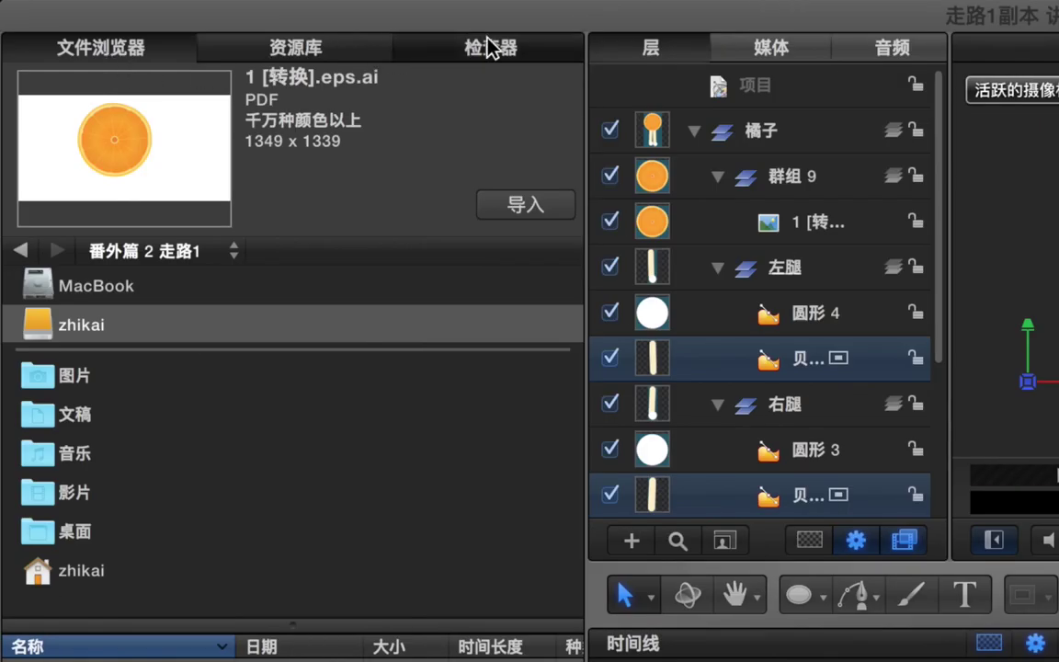
key(super+3)
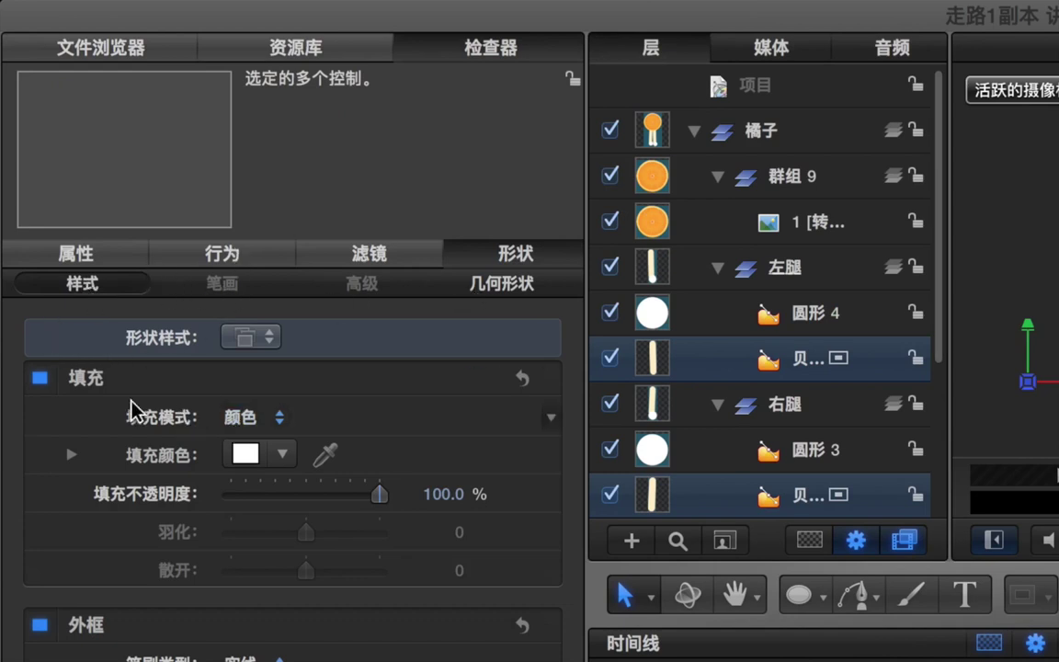
click(40, 385)
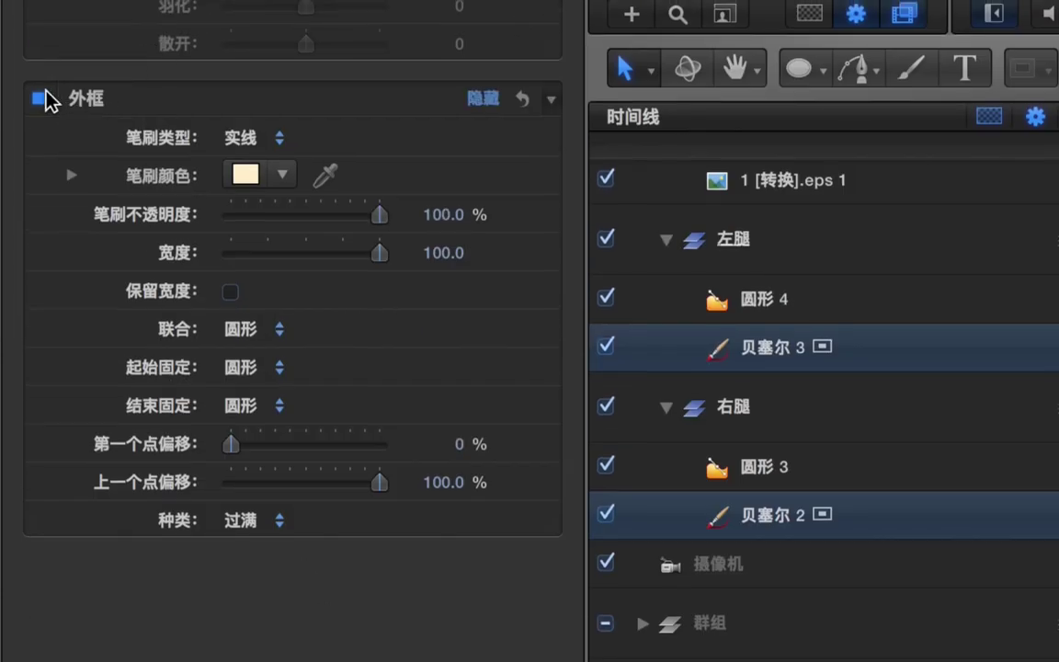
- Try outline widths of 3, 10, 17 and 39 on both legs
click(440, 261)
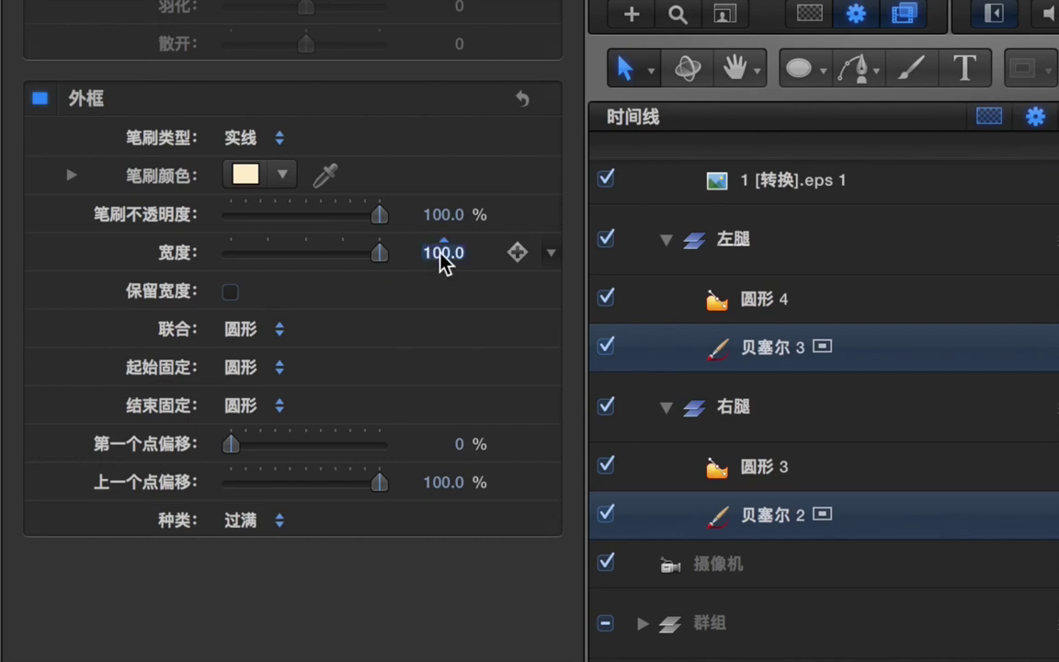
text(3)
key(Return)
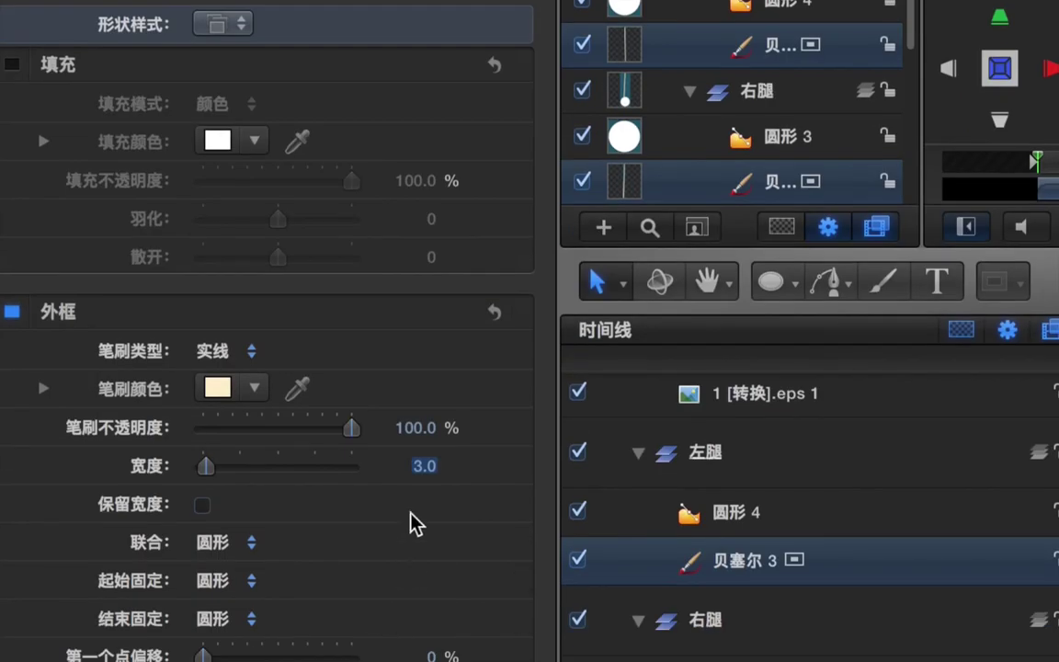
click(426, 467)
text(10)
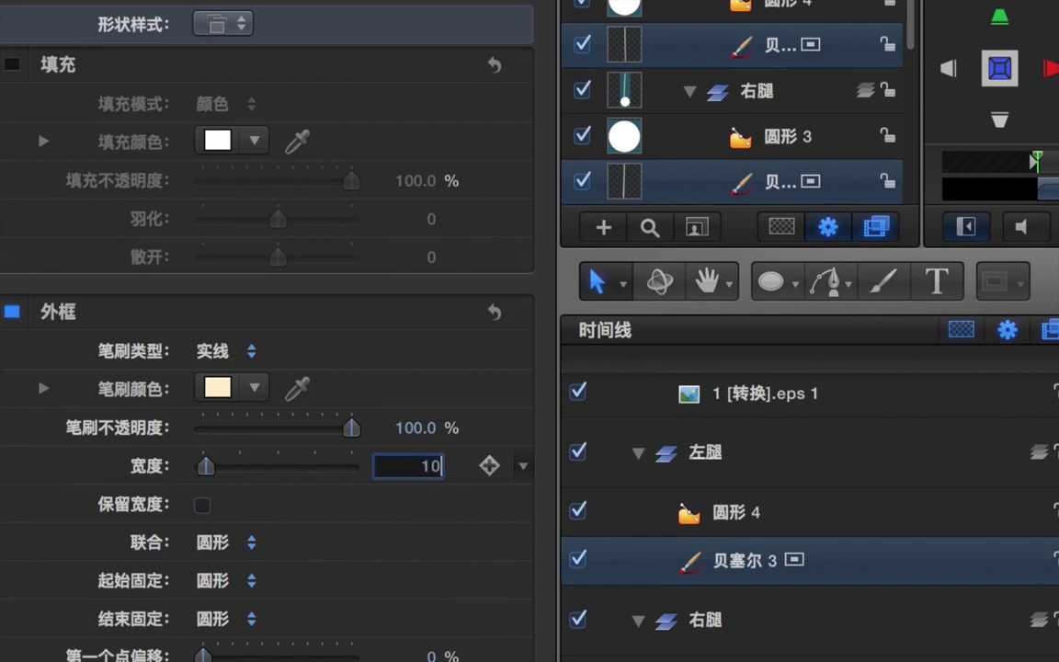
key(Return)
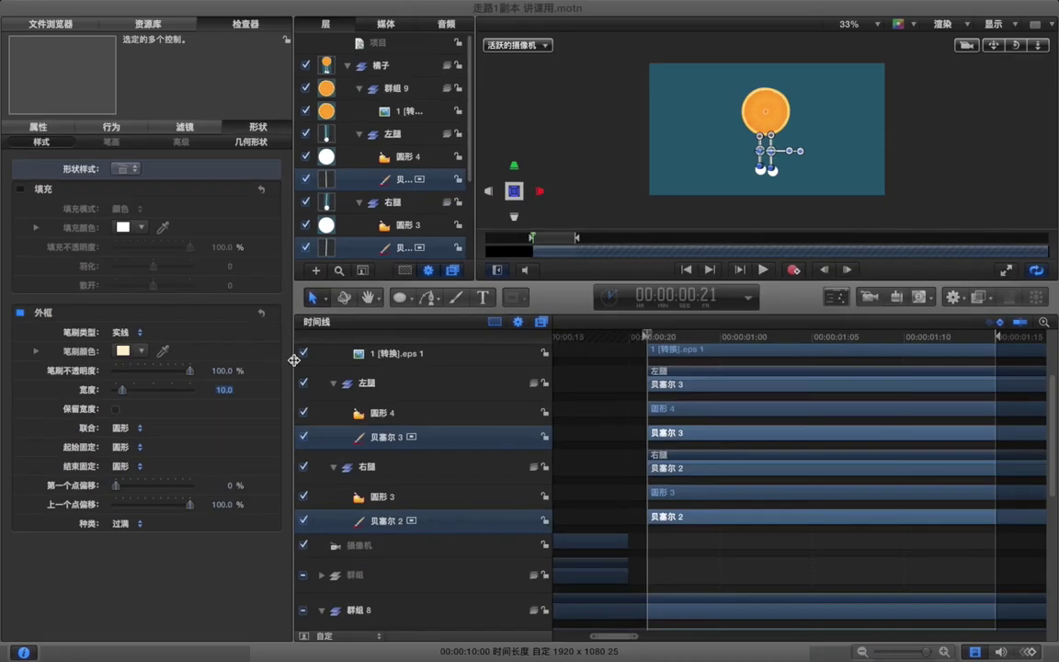
click(225, 389)
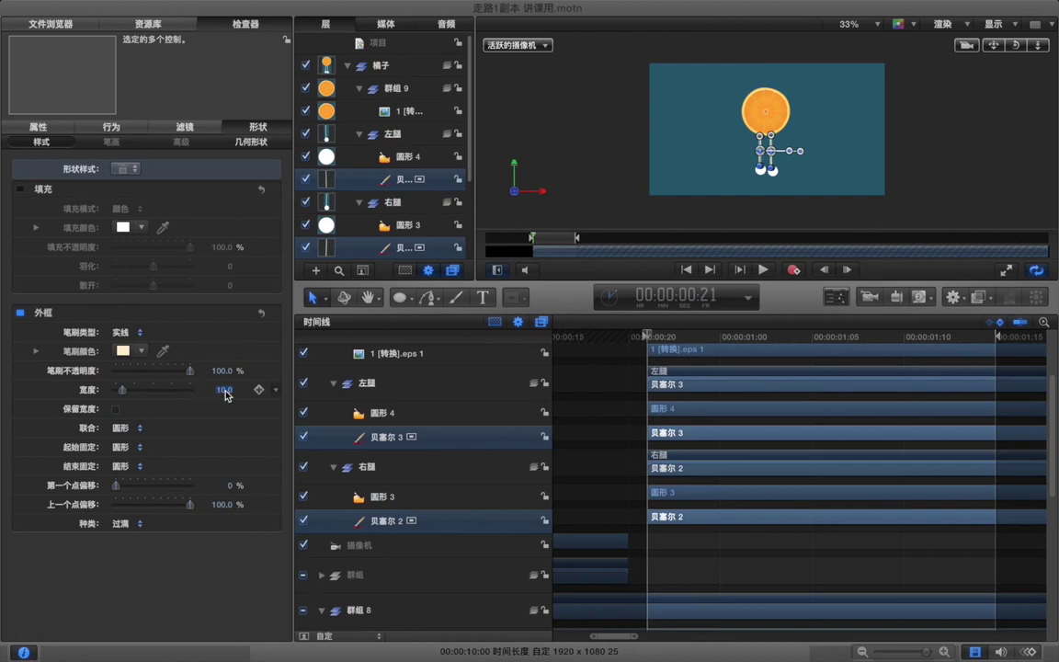
text(17)
key(Return)
drag(224, 389, 239, 389)
click(596, 424)
drag(694, 544, 701, 499)
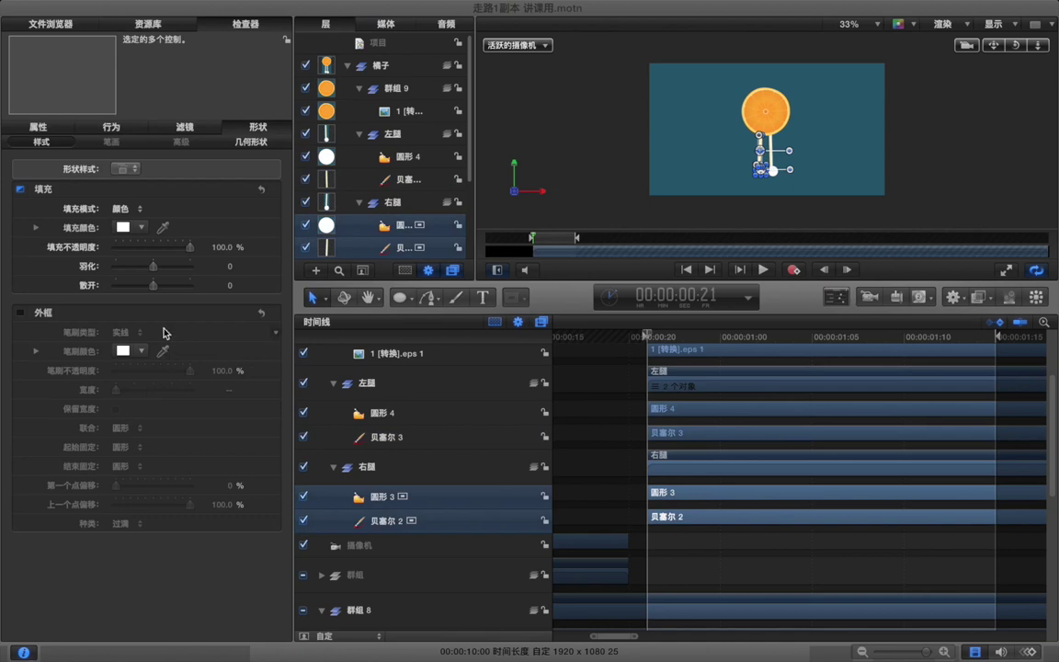
- Set the outline width of both legs, 贝塞尔 2 and 贝塞尔 3, to 48 and clear the selection
click(420, 522)
super+click(443, 438)
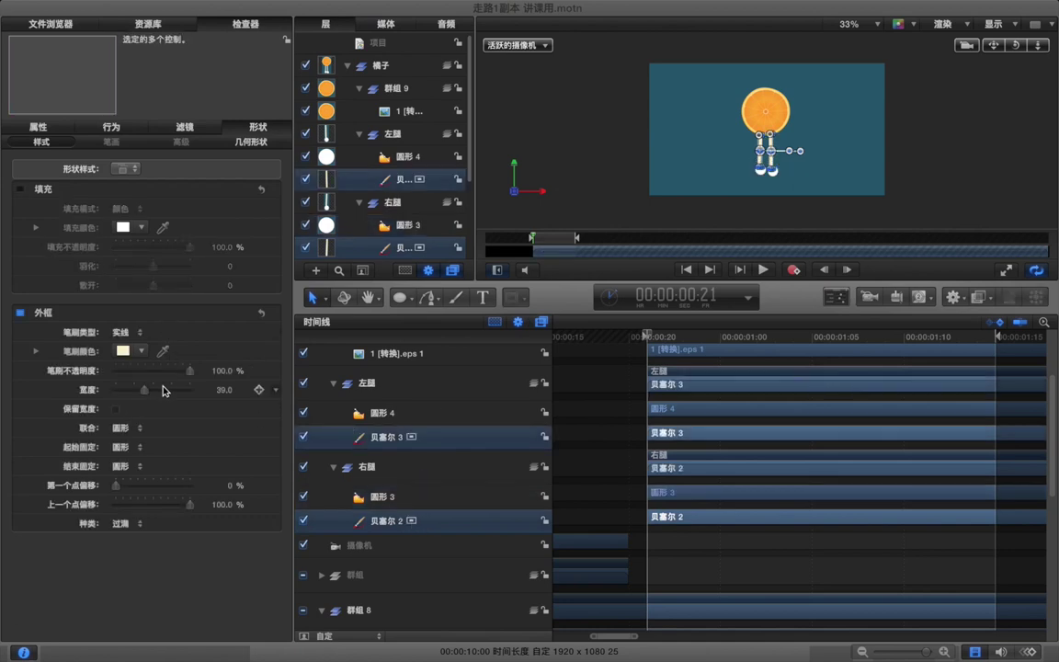
drag(222, 395, 230, 396)
click(598, 402)
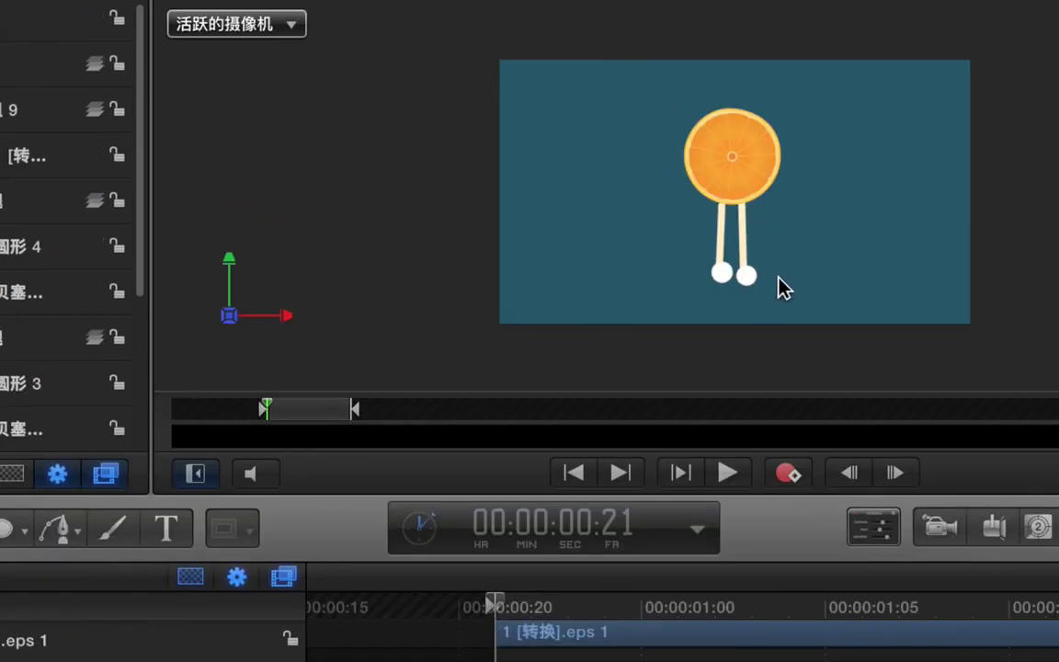
- Shift both foot circles slightly up and to the right so they overlap the lower ends of the legs
key(super+equal)
key(super+equal)
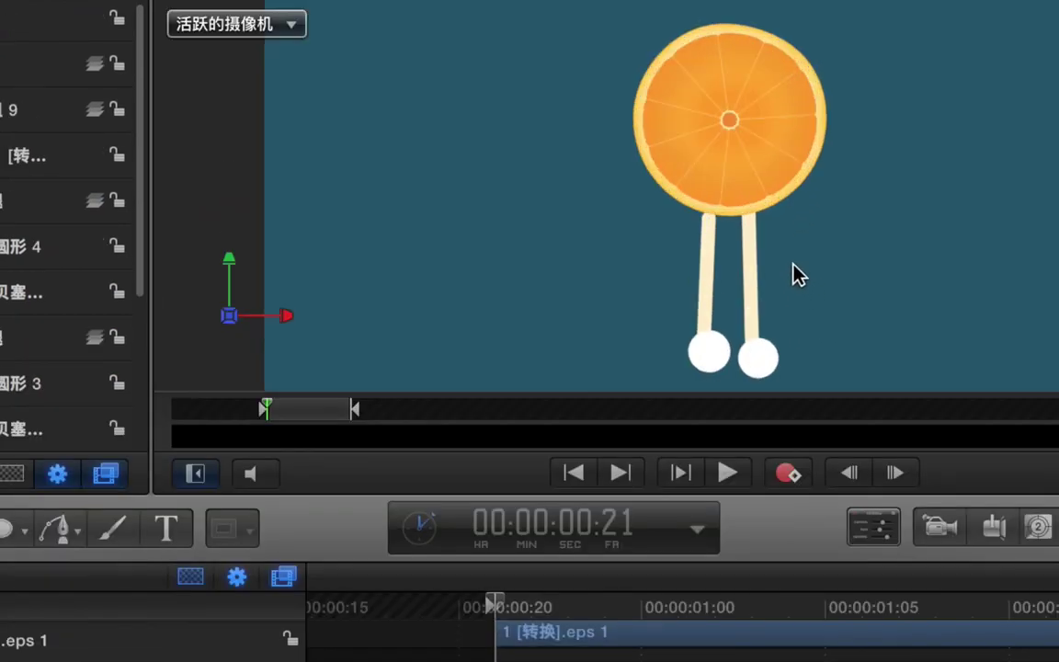
click(751, 344)
drag(752, 344, 708, 339)
click(703, 340)
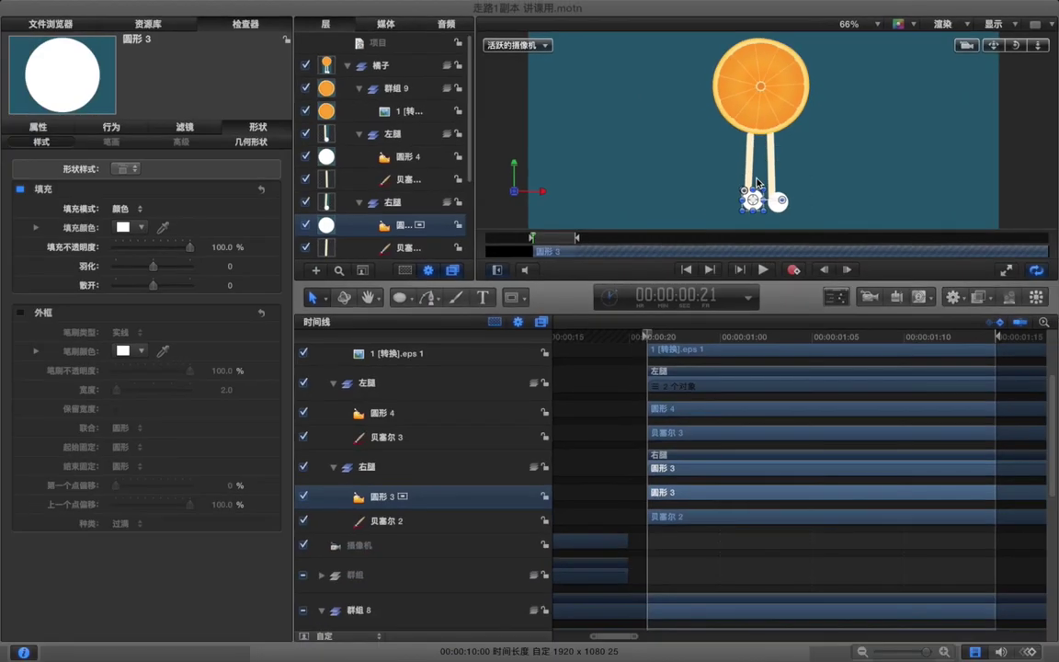
click(667, 504)
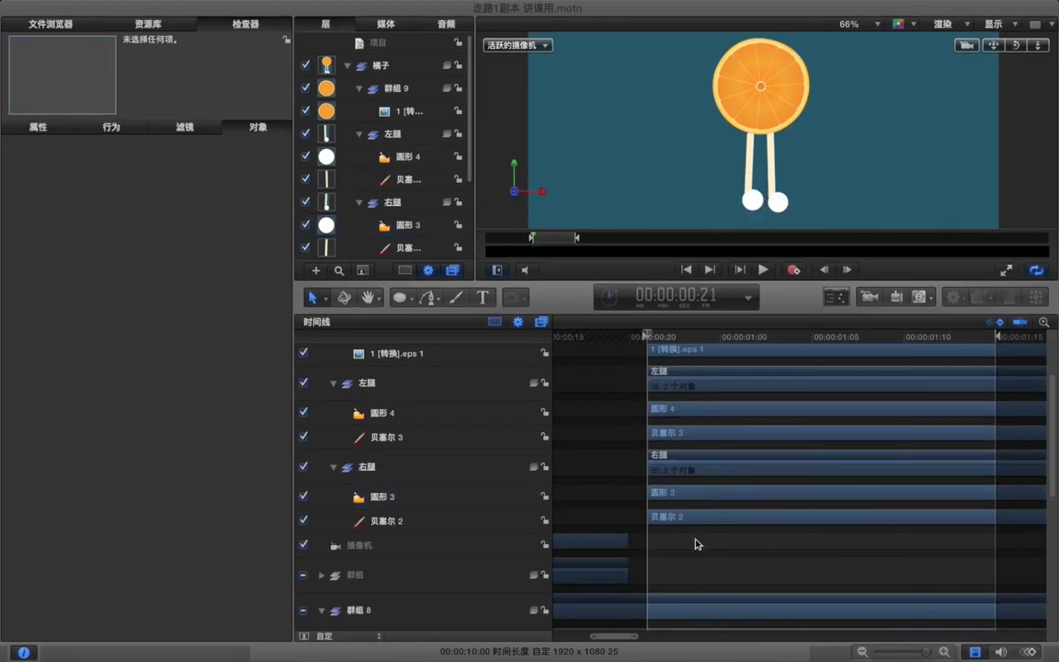
- Sample the orange slice's yellow-orange rind as the outline colour of both legs, 贝塞尔 2 and 贝塞尔 3
click(402, 520)
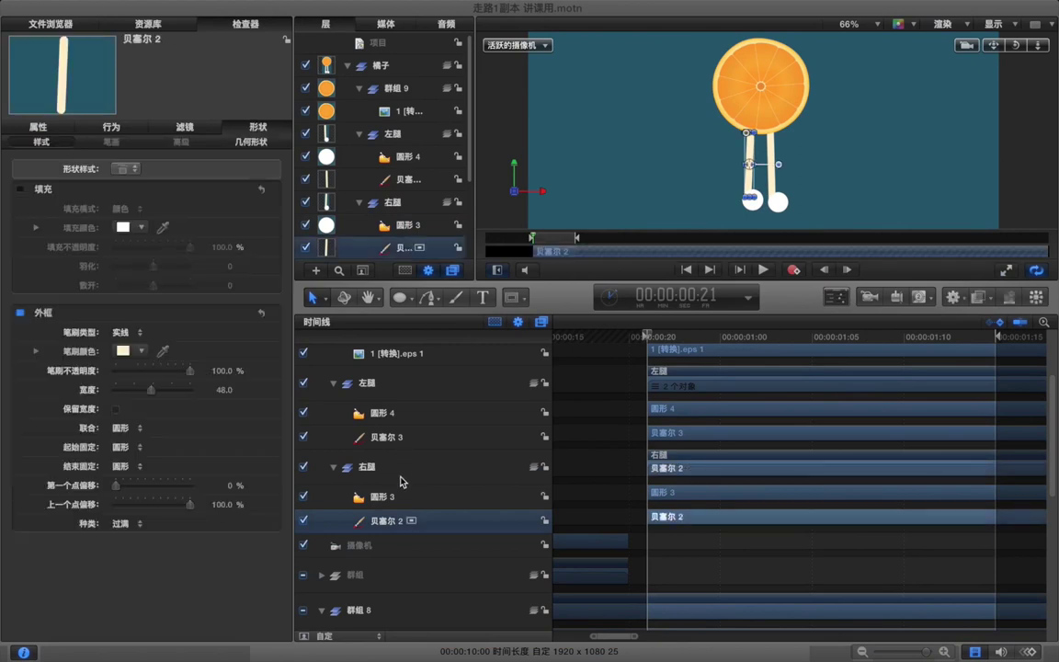
super+click(400, 439)
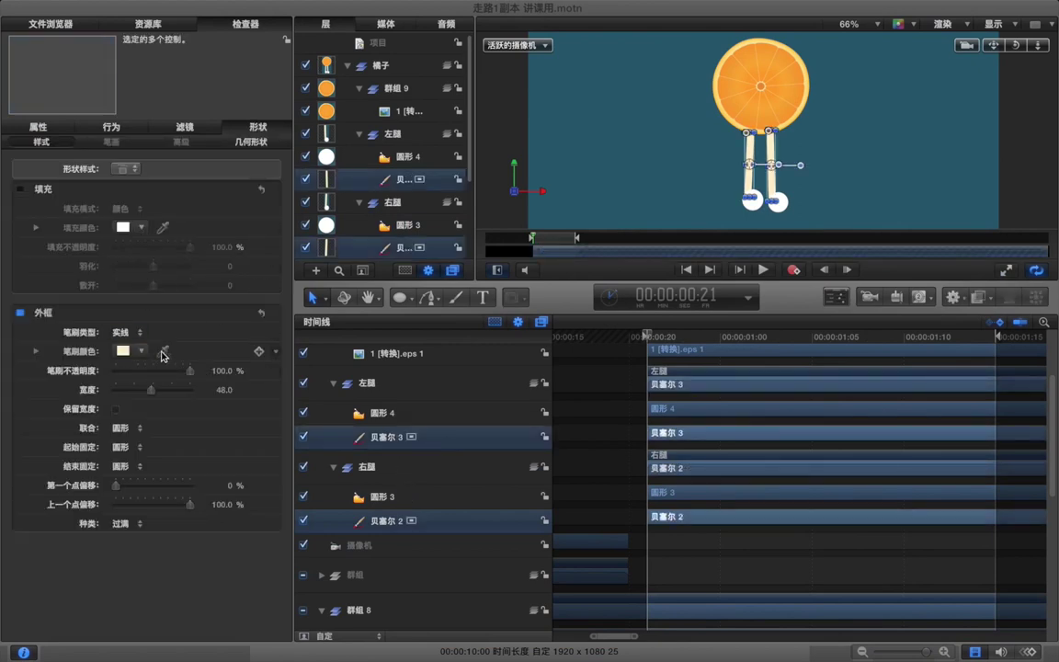
click(163, 353)
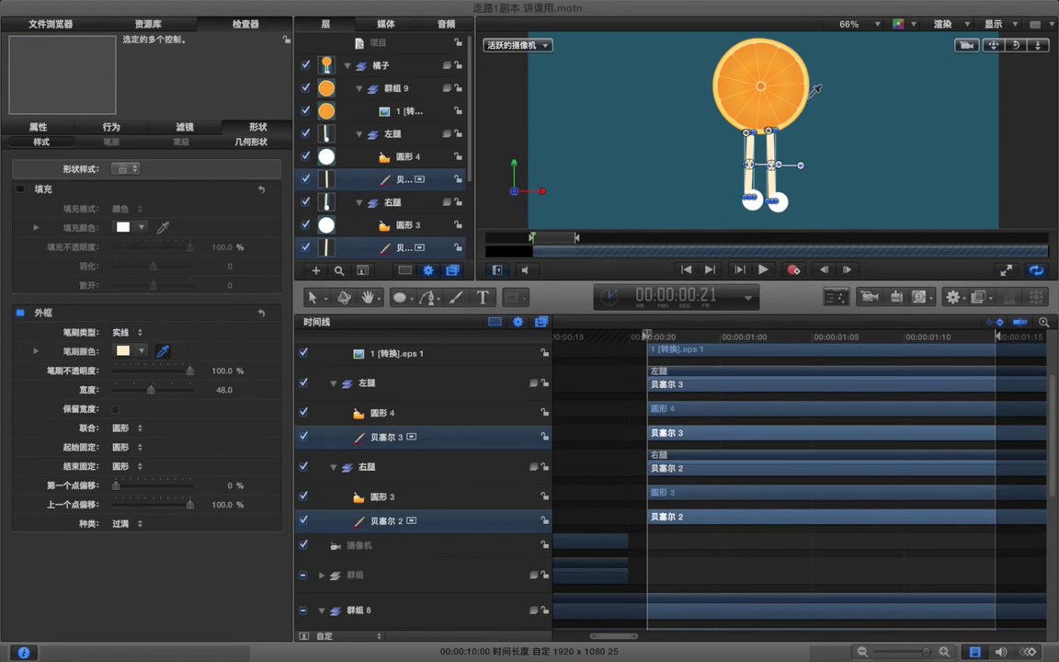
click(807, 96)
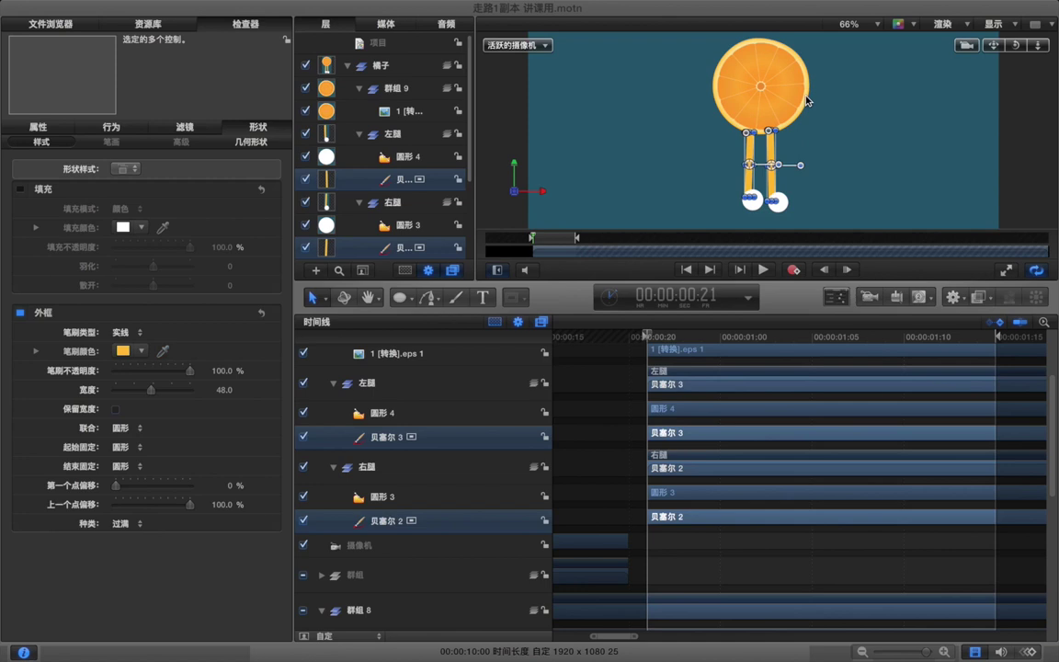
click(690, 561)
- Sample the legs' yellow-orange as the fill colour of both foot circles, 圆形 3 and 圆形 4, and clear the selection
click(428, 502)
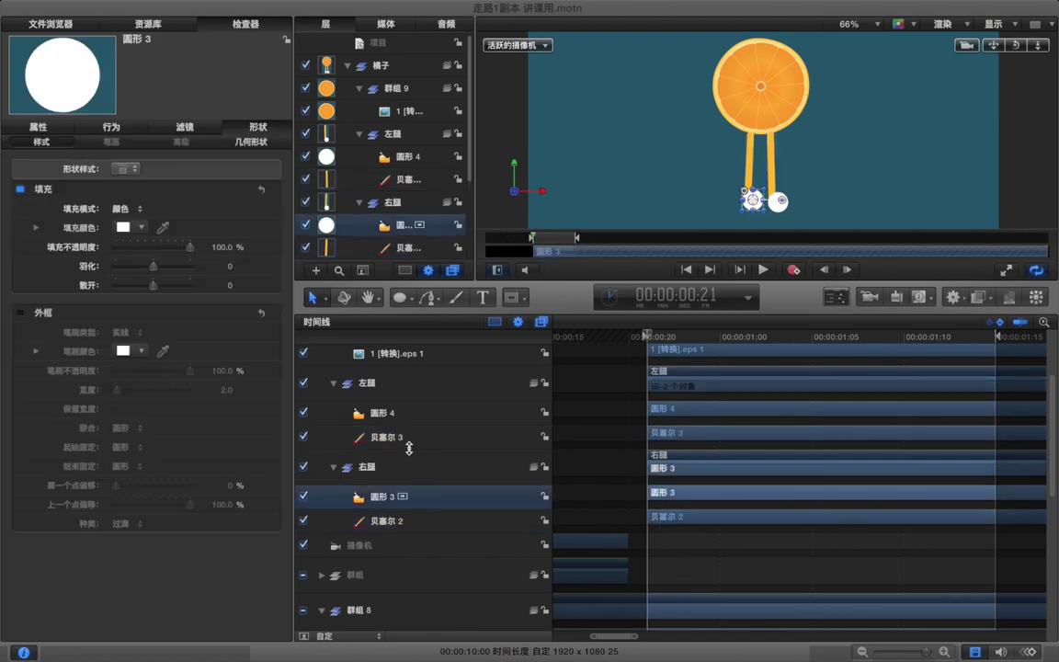
super+click(405, 419)
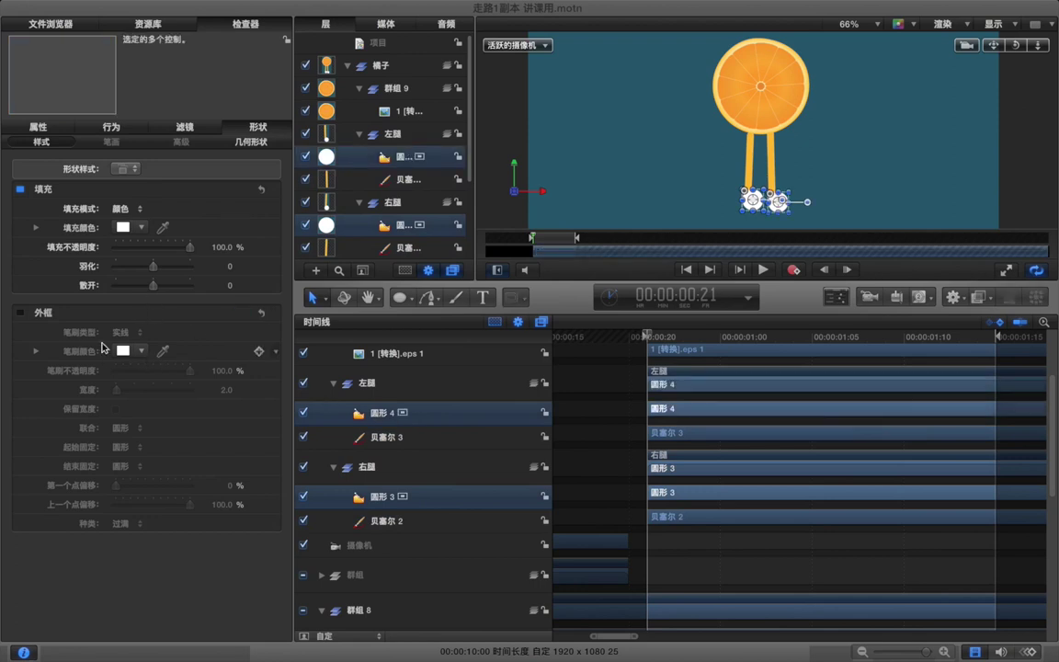
click(163, 227)
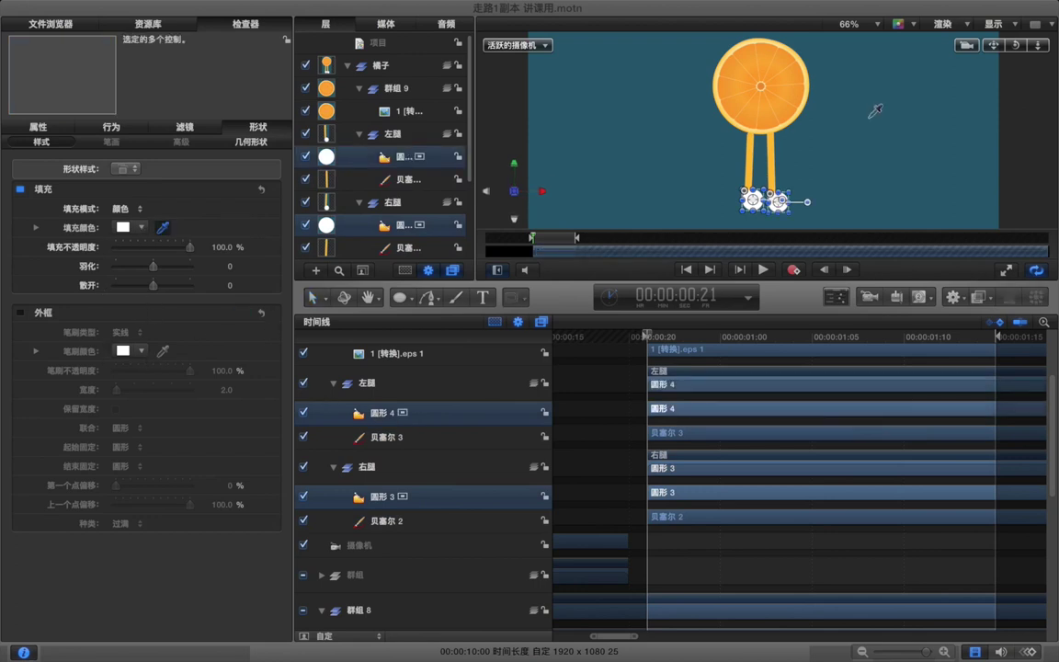
click(776, 145)
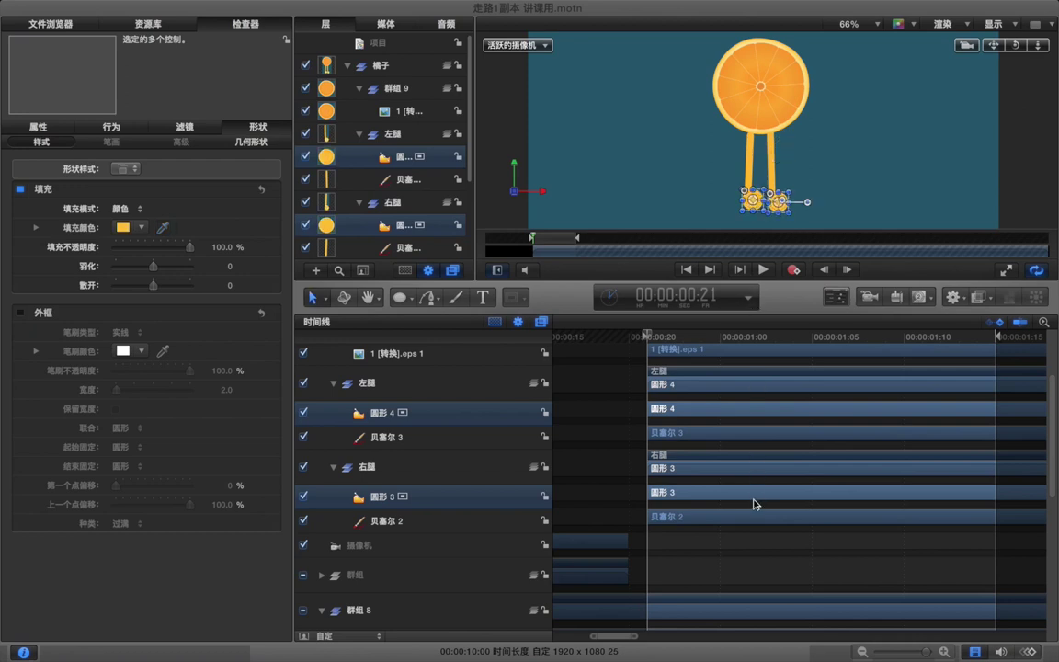
click(746, 560)
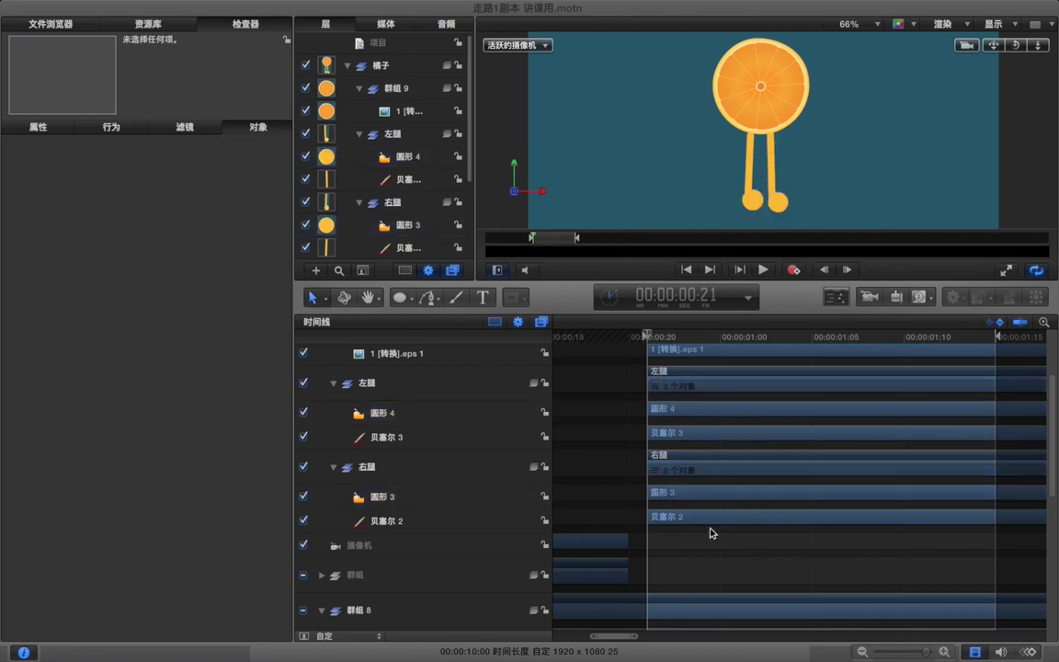
- Scale both foot circles, 圆形 3 and 圆形 4, down slightly and clear the selection
click(405, 500)
super+click(409, 417)
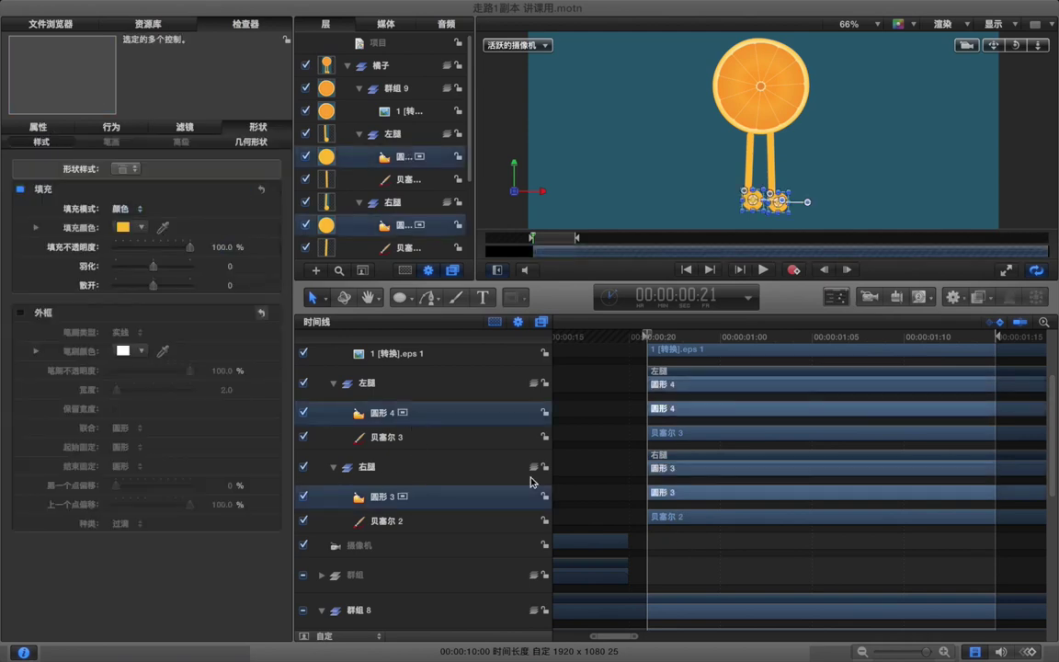
click(575, 454)
click(433, 502)
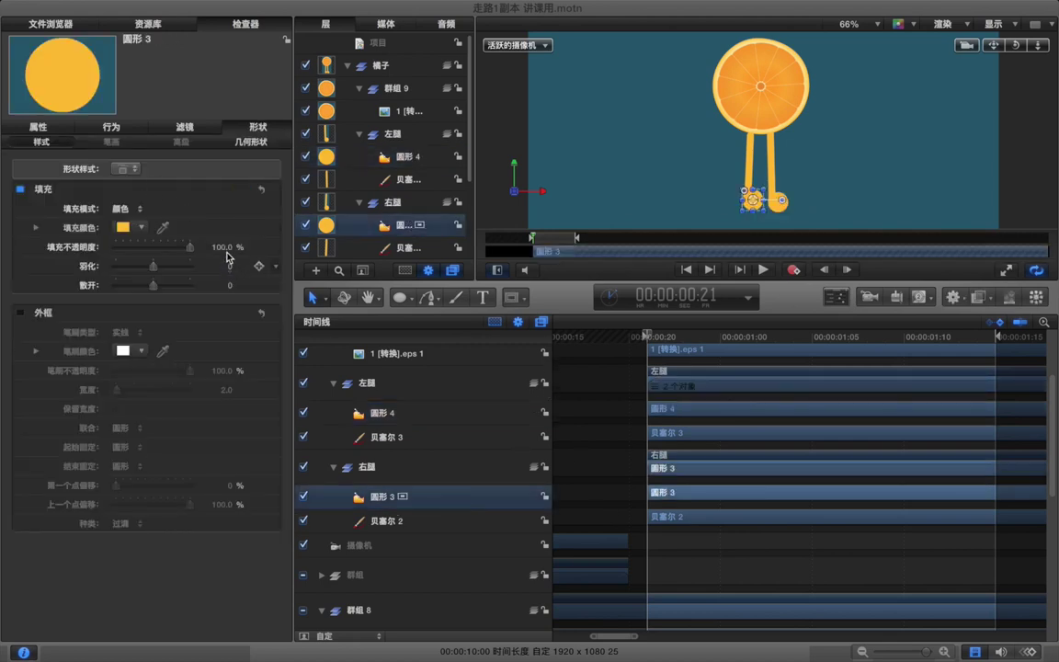
click(39, 127)
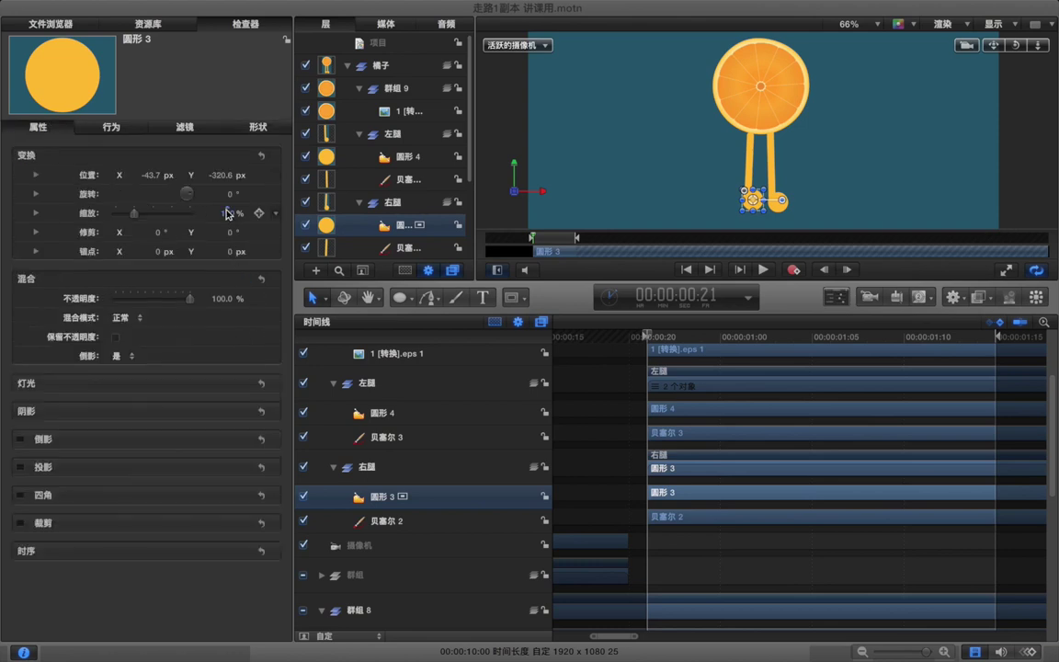
drag(227, 214, 225, 214)
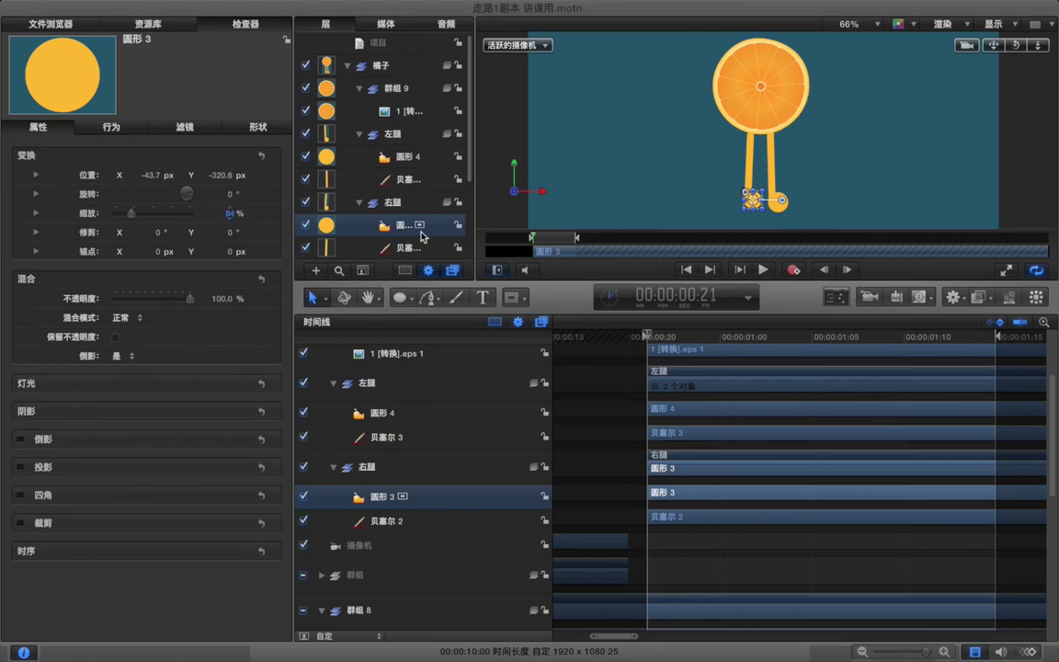
click(348, 154)
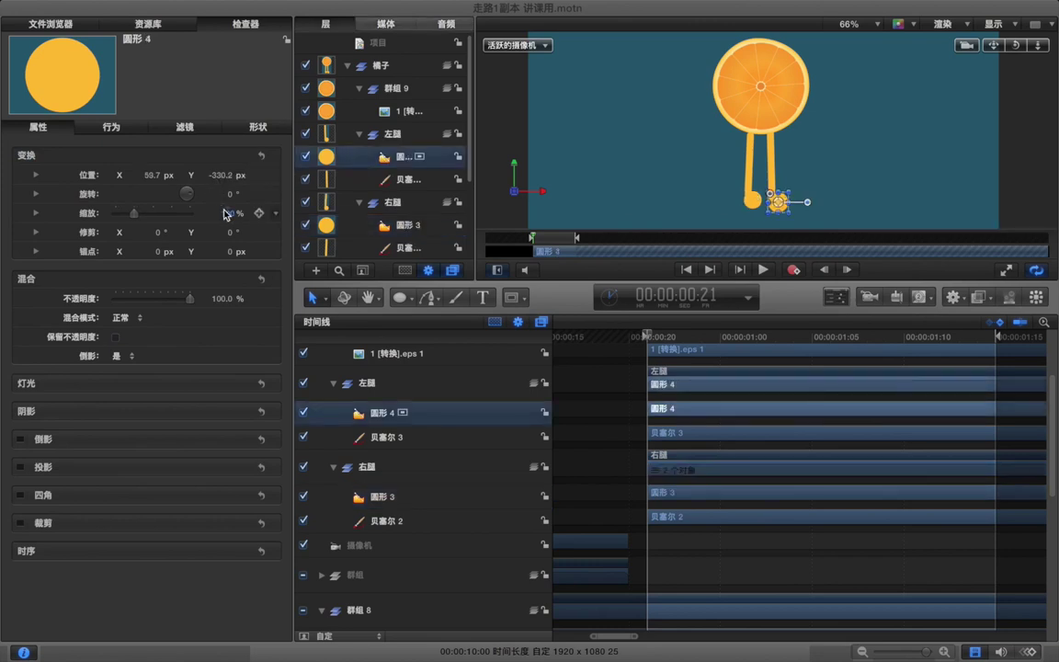
drag(230, 216, 225, 216)
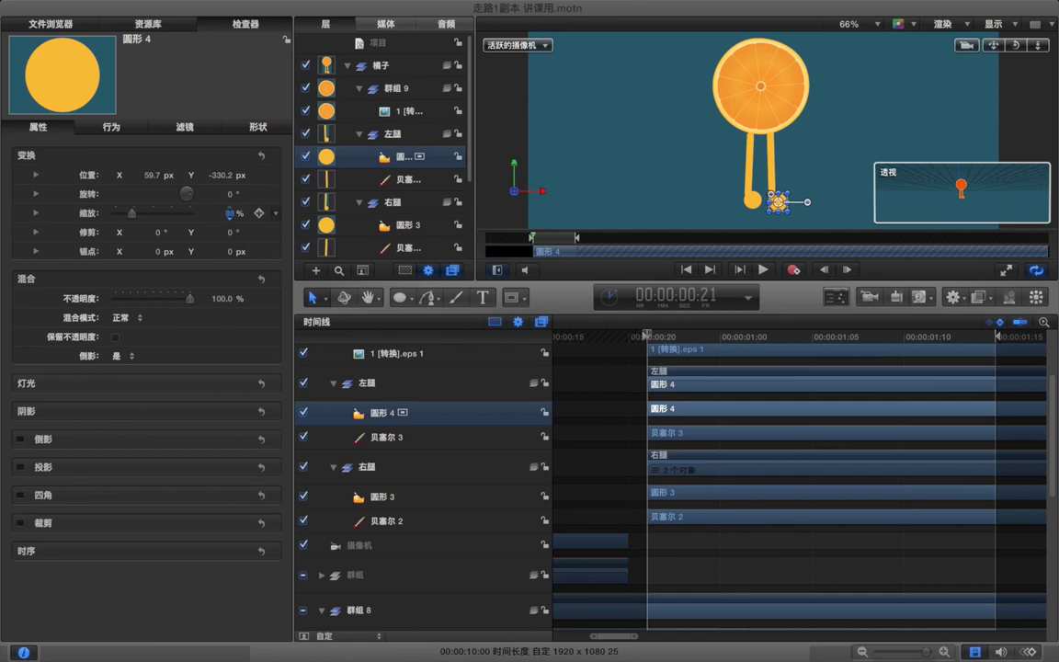
click(624, 398)
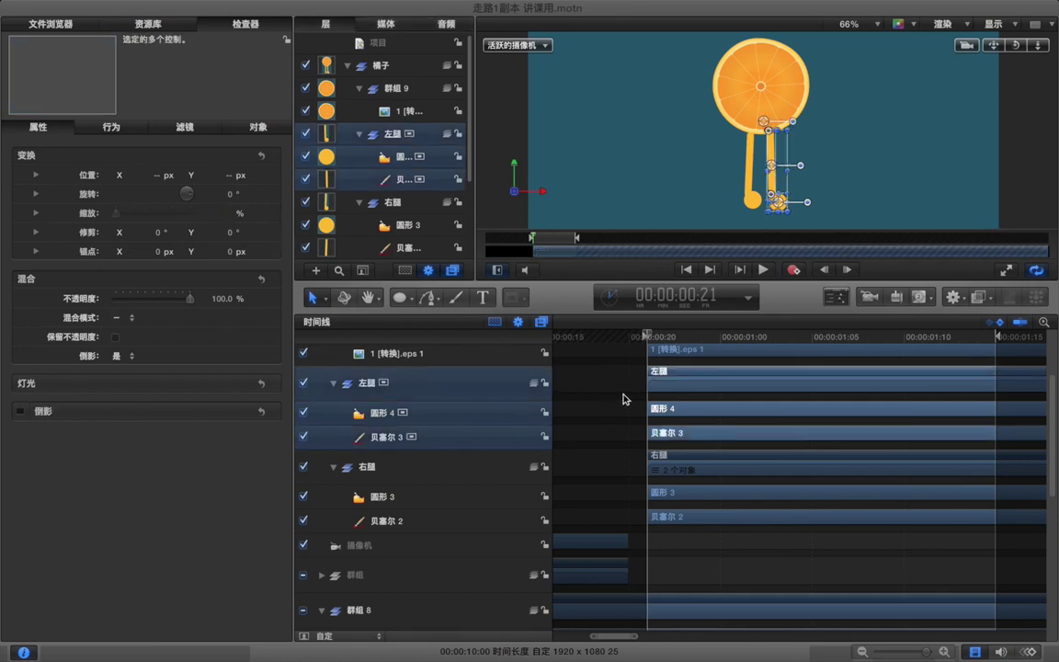
click(710, 556)
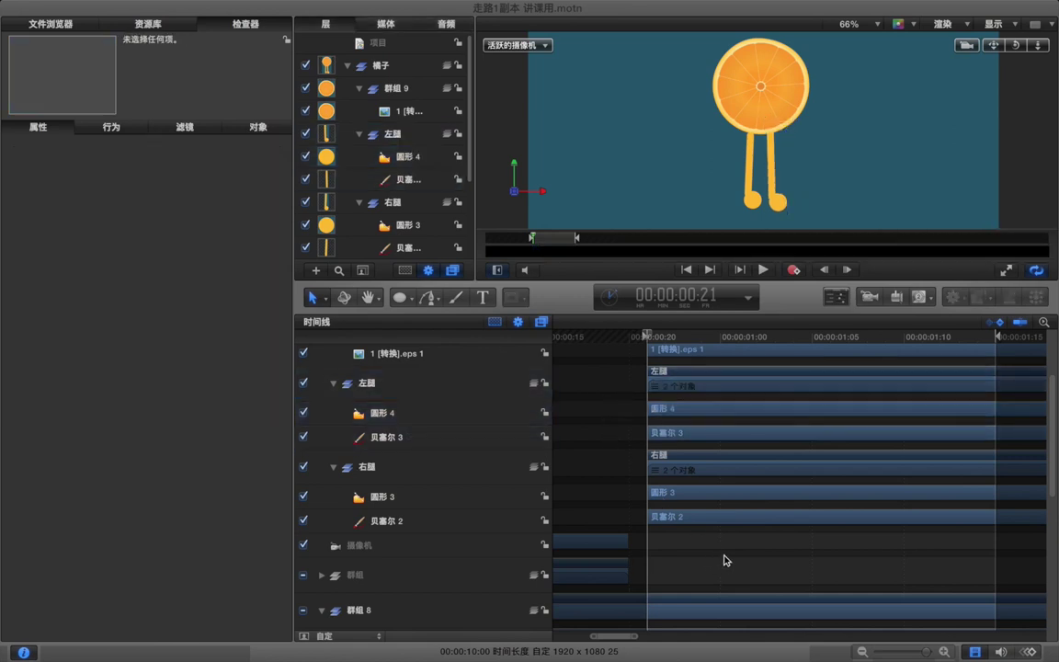
click(436, 439)
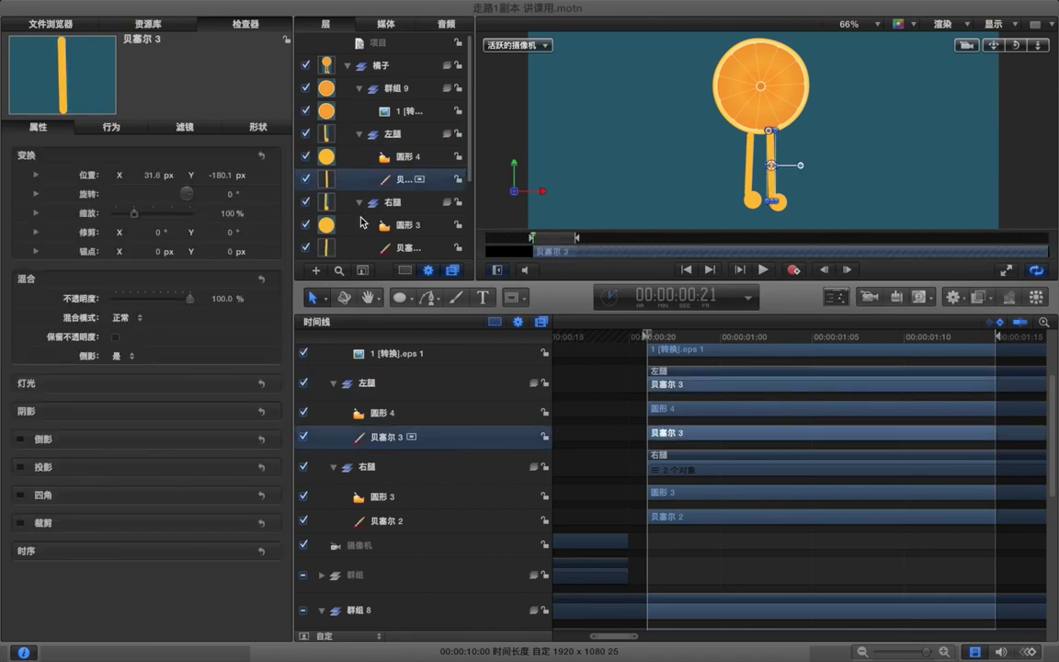
click(402, 156)
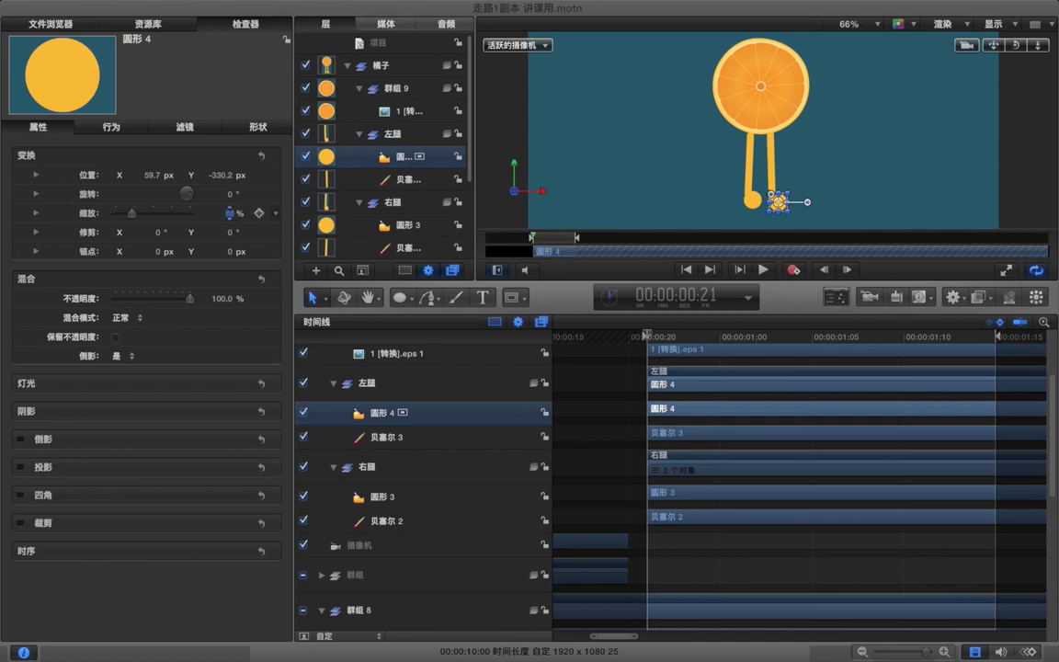
click(717, 549)
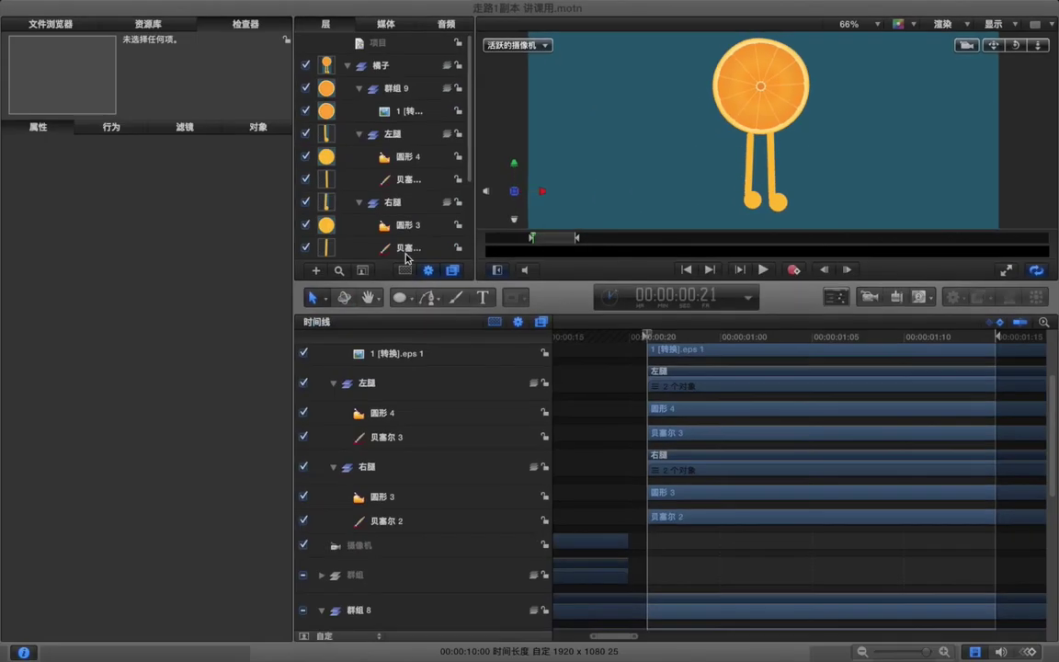
- Edit the points of leg 贝塞尔 3, adding a control point at mid-leg and pulling it to the right as a bent knee
click(321, 301)
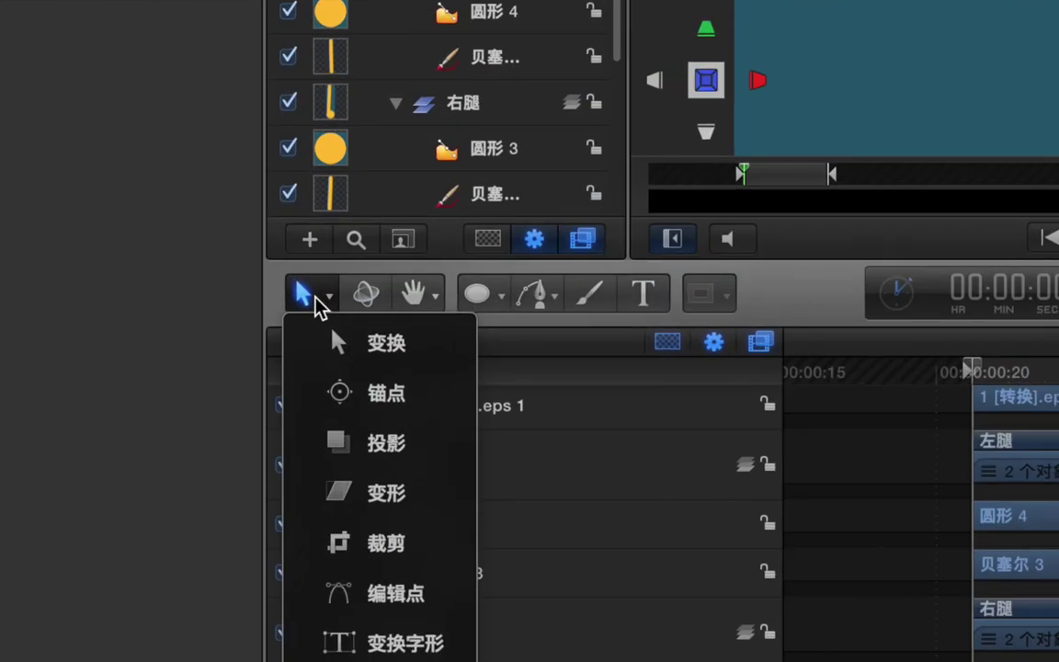
click(368, 594)
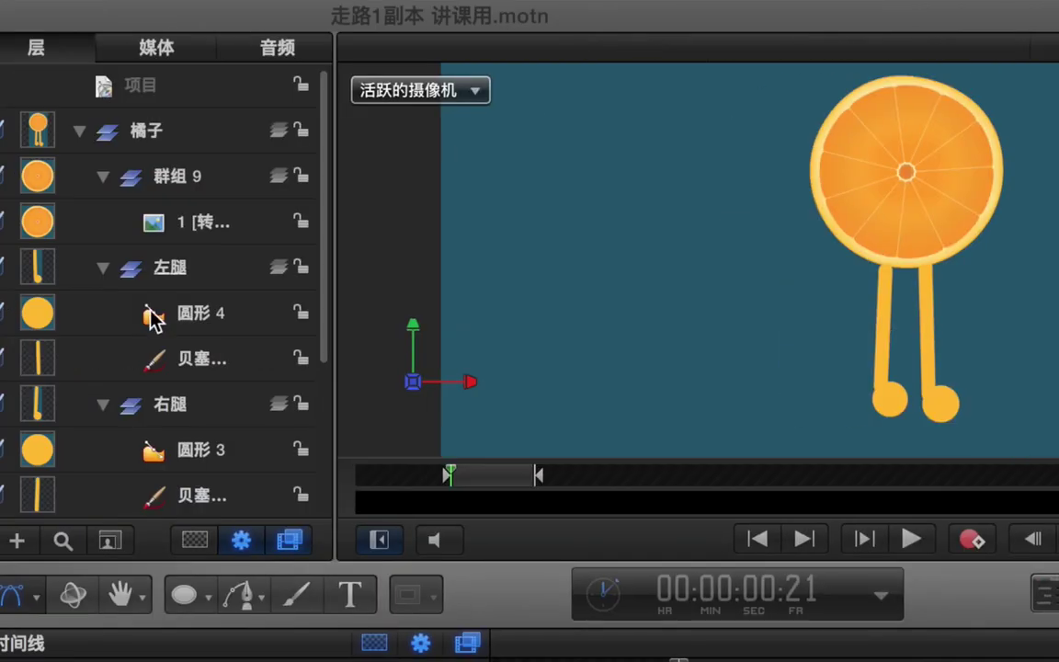
click(198, 363)
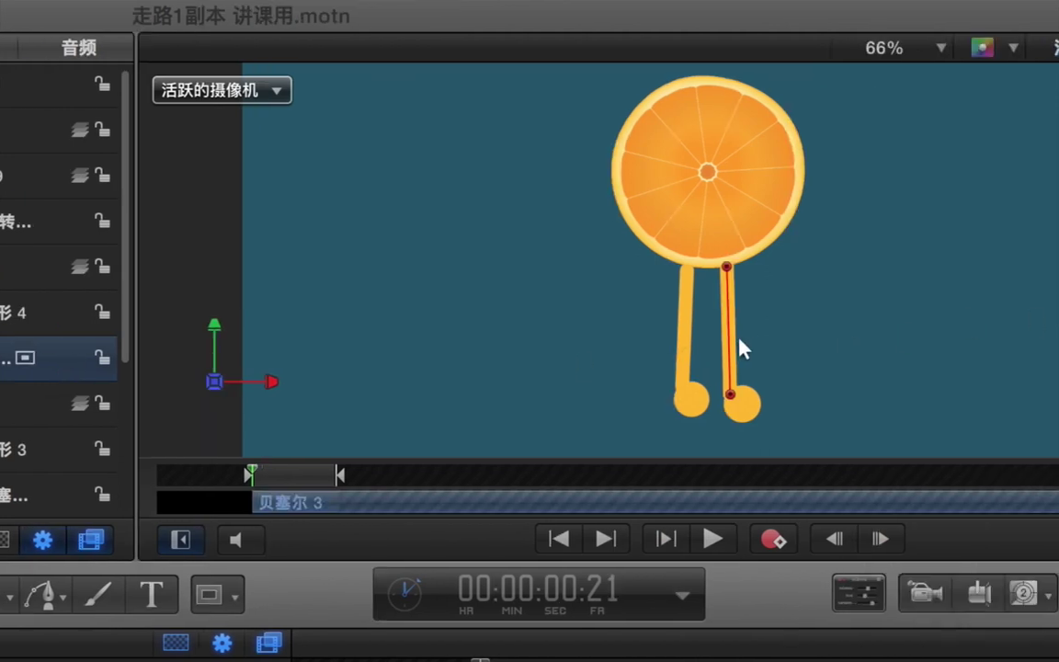
right_click(733, 334)
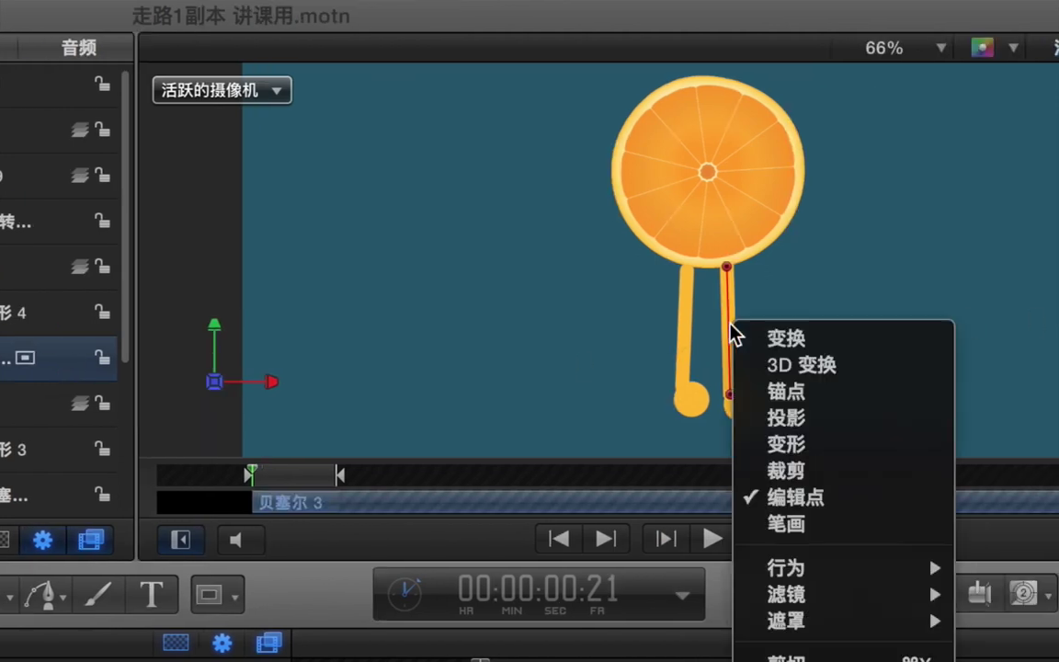
key(Escape)
right_click(733, 334)
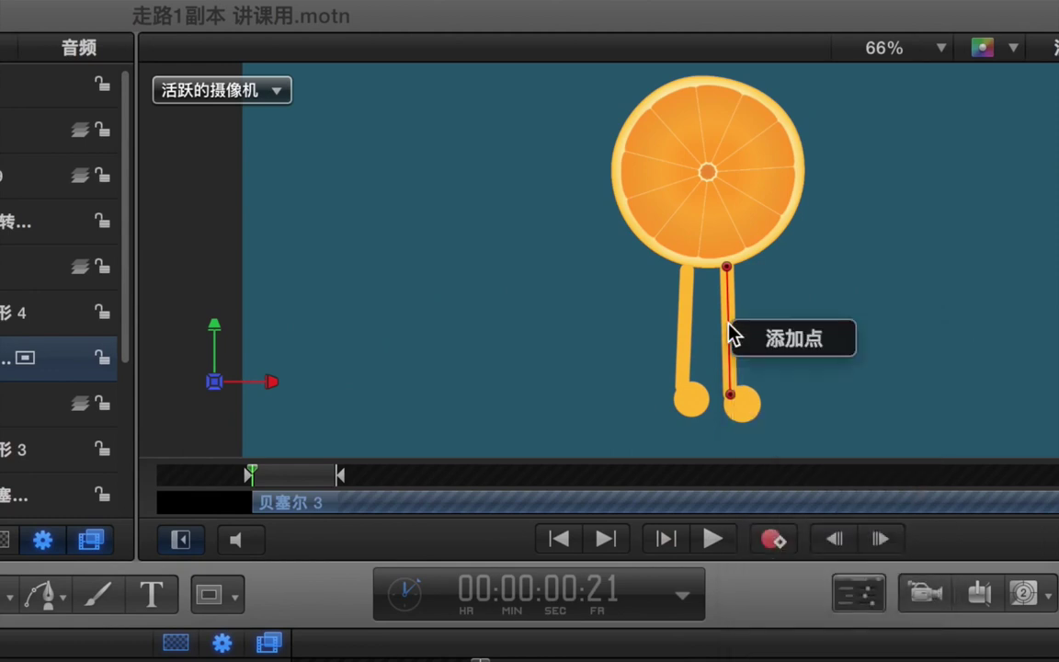
click(777, 347)
drag(731, 327, 758, 318)
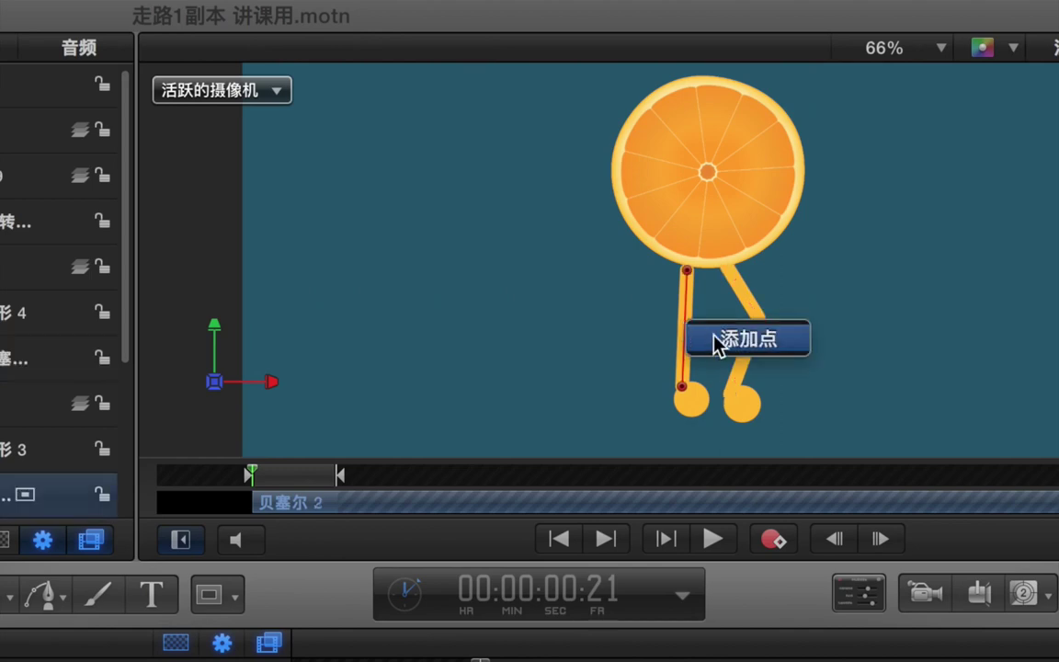
- Add a control point midway along leg 贝塞尔 2 and shift it slightly to the right to bend the knee
click(716, 338)
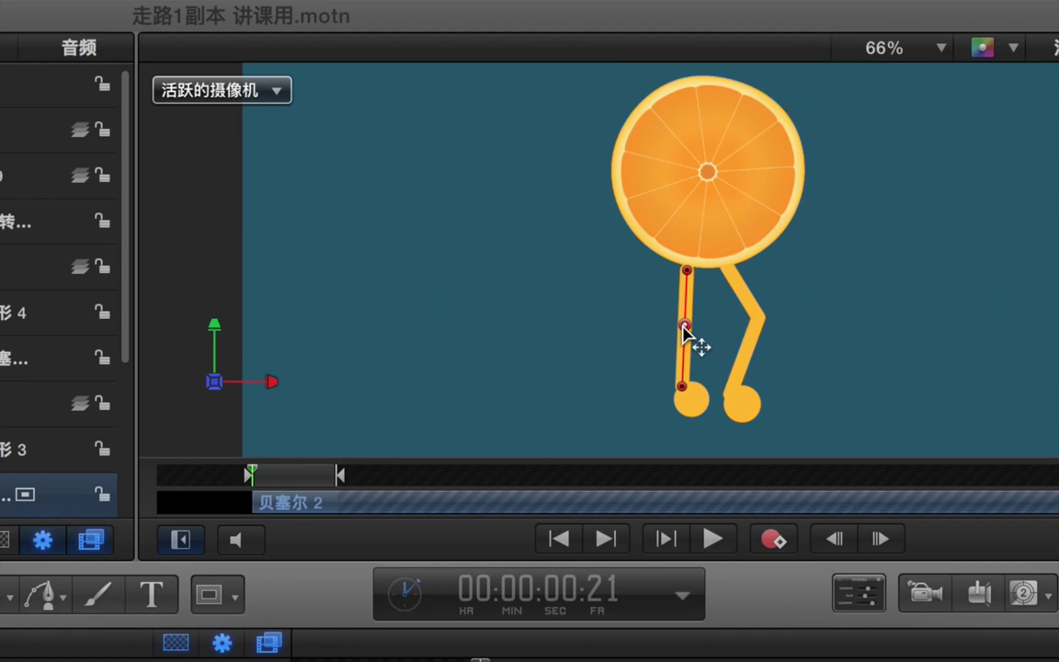
drag(685, 329, 700, 333)
click(814, 320)
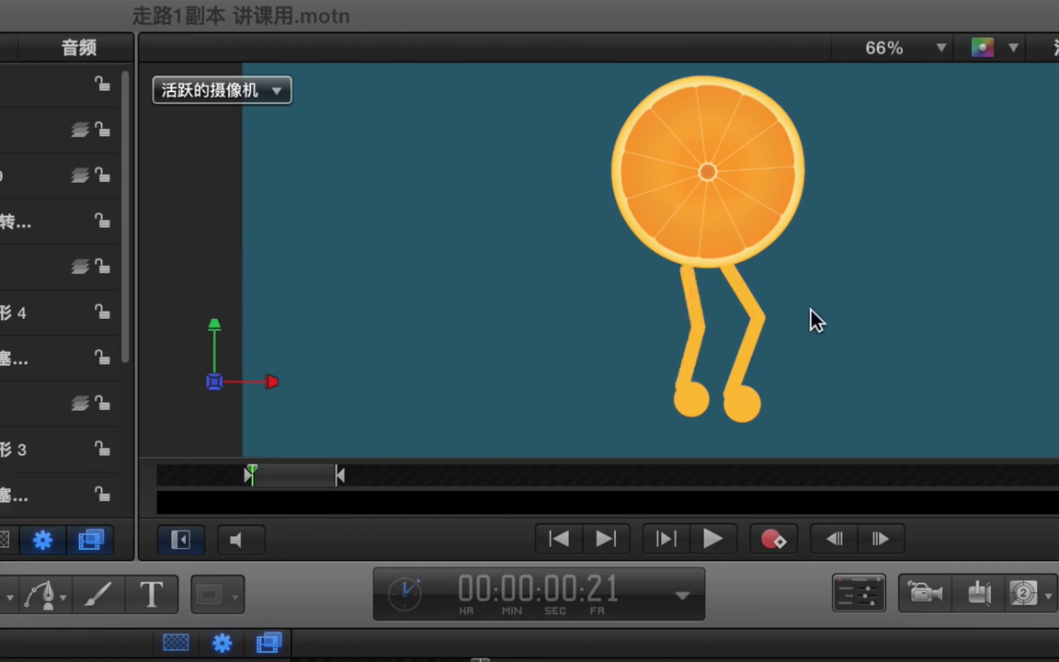
- Make the knee point of leg 贝塞尔 2 smooth (平滑) and bring it back in line to straighten the leg
click(700, 327)
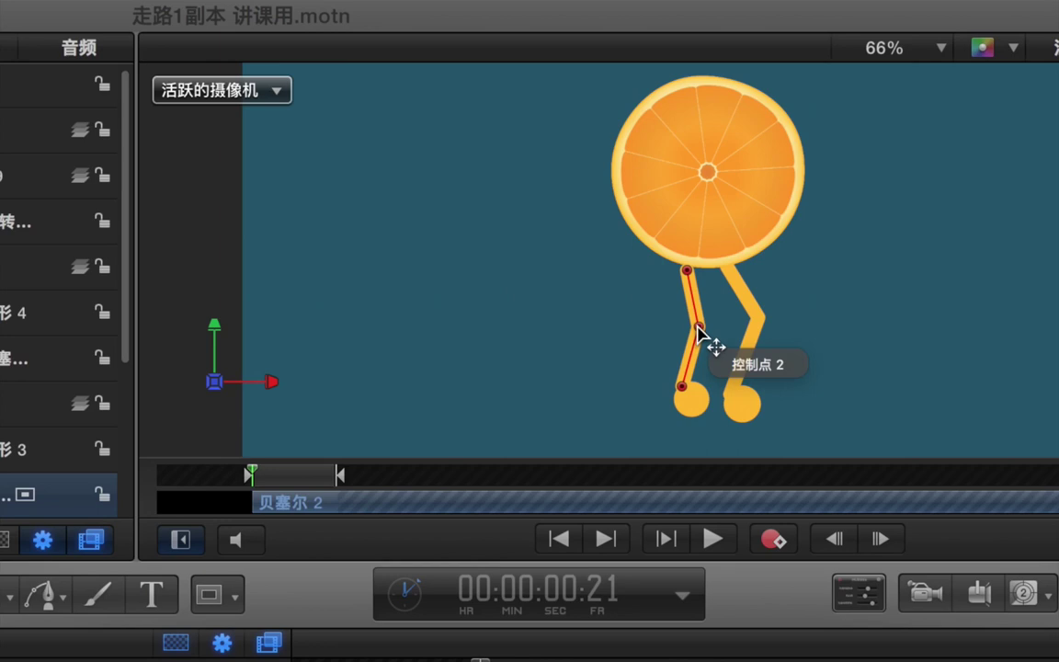
right_click(696, 326)
click(699, 334)
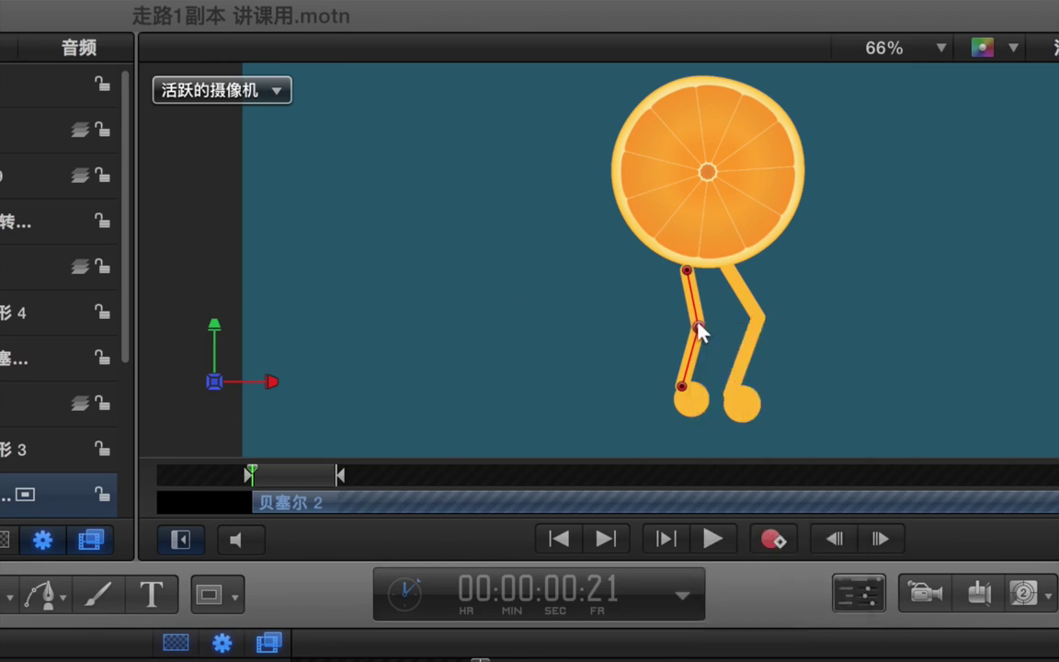
right_click(699, 331)
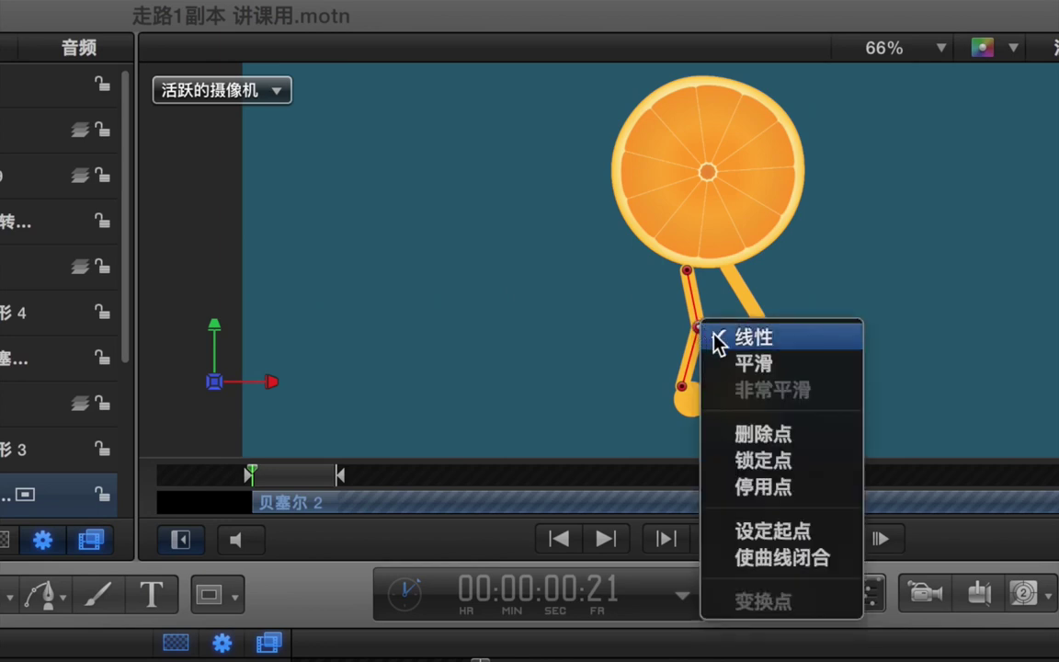
click(754, 366)
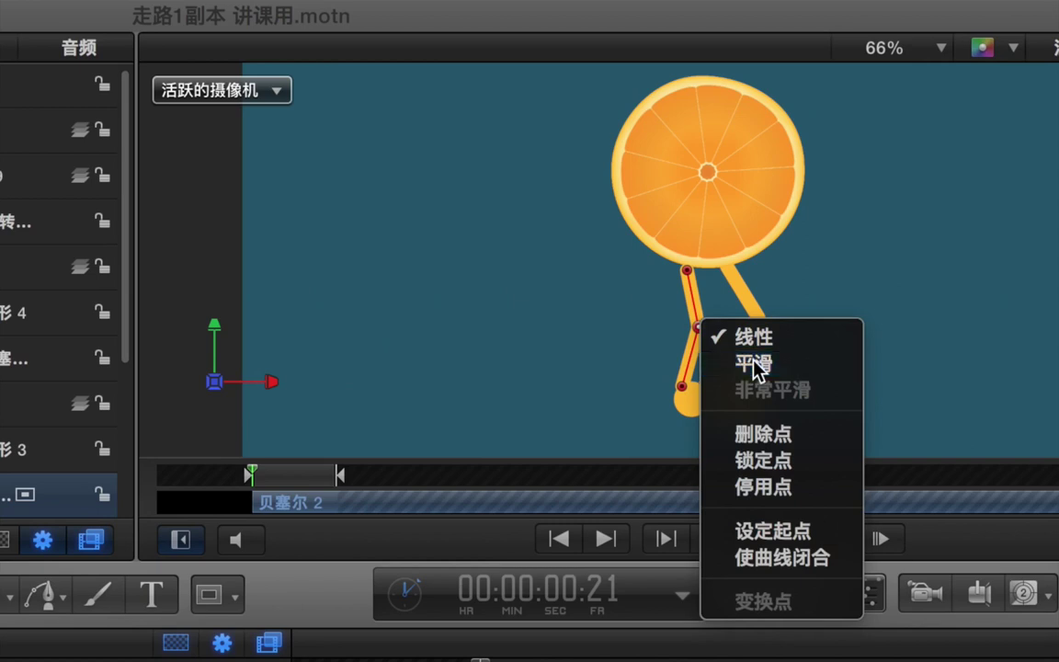
click(699, 326)
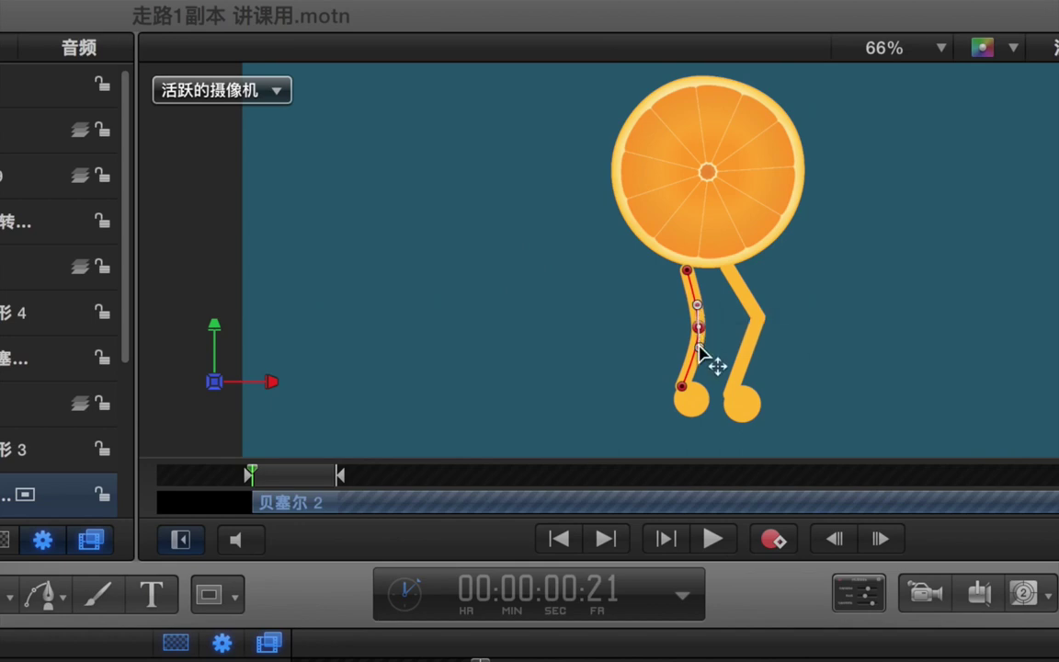
mouse_move(697, 352)
mouse_down()
mouse_move(699, 371)
mouse_move(712, 358)
mouse_move(686, 331)
mouse_move(685, 353)
mouse_up()
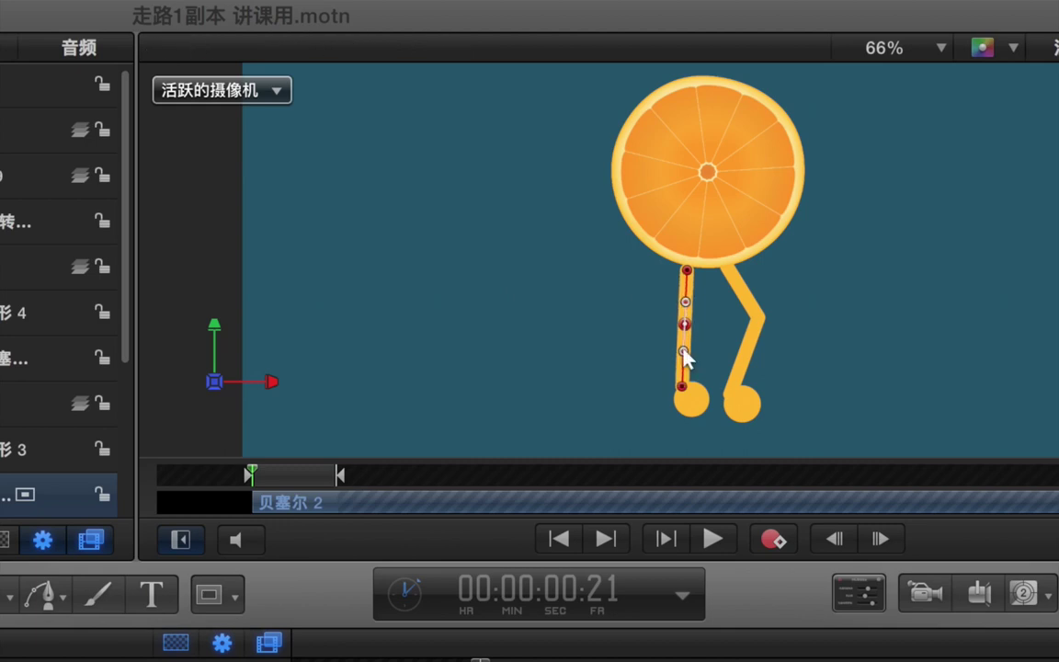
- Convert the knee point of leg 贝塞尔 3 to smooth (平滑) so the bend becomes a curve
click(759, 322)
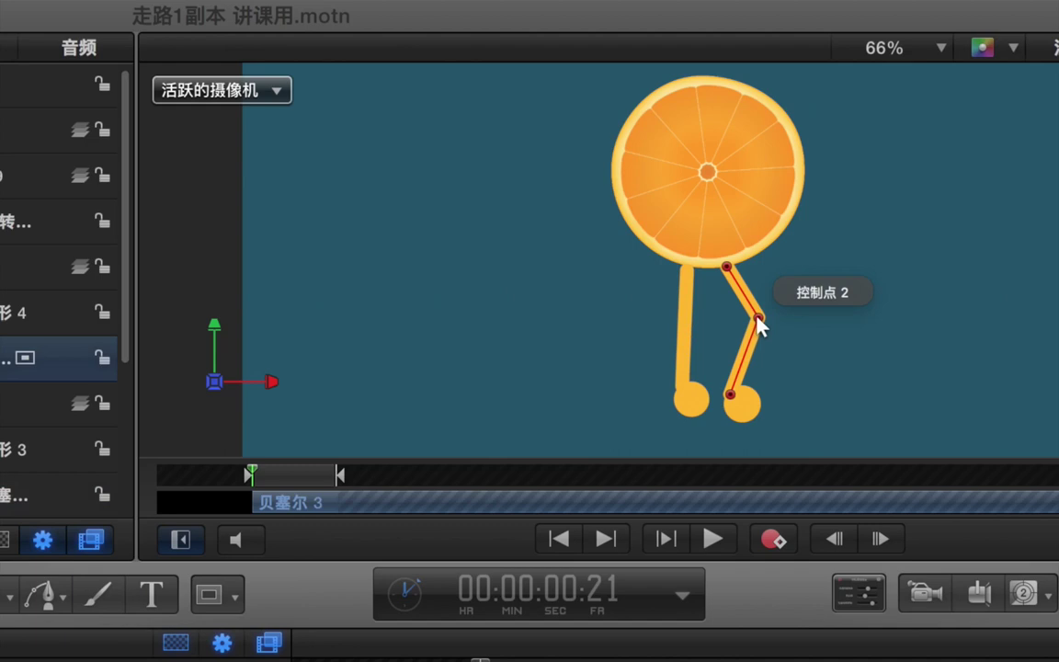
right_click(756, 320)
click(805, 359)
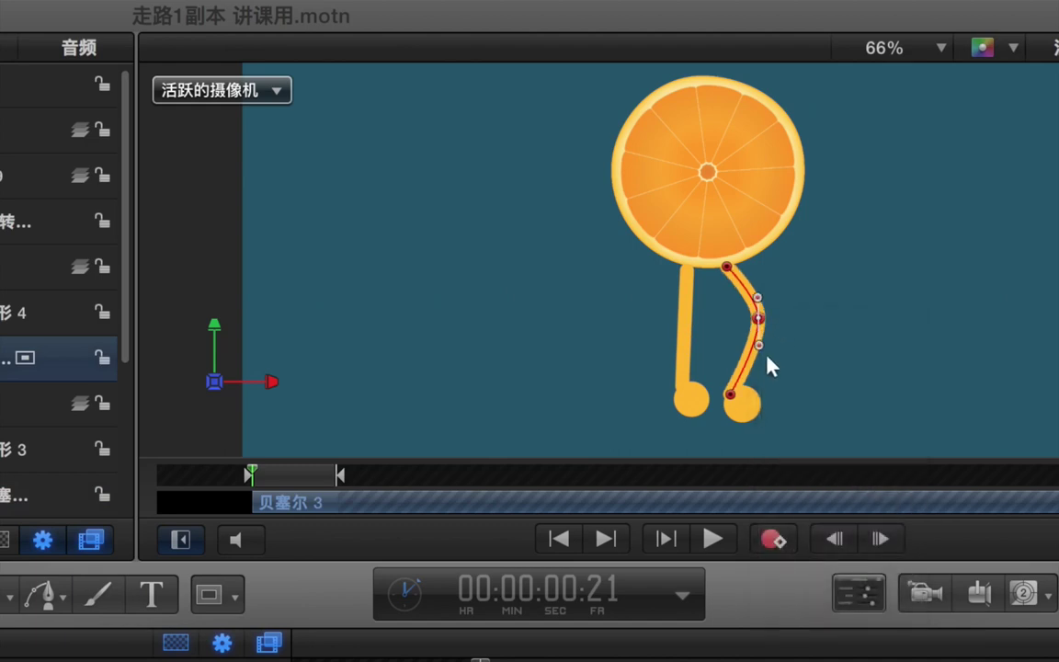
- Nudge both foot circles, 圆形 4 and 圆形 3, slightly up over the lower ends of the legs
click(750, 405)
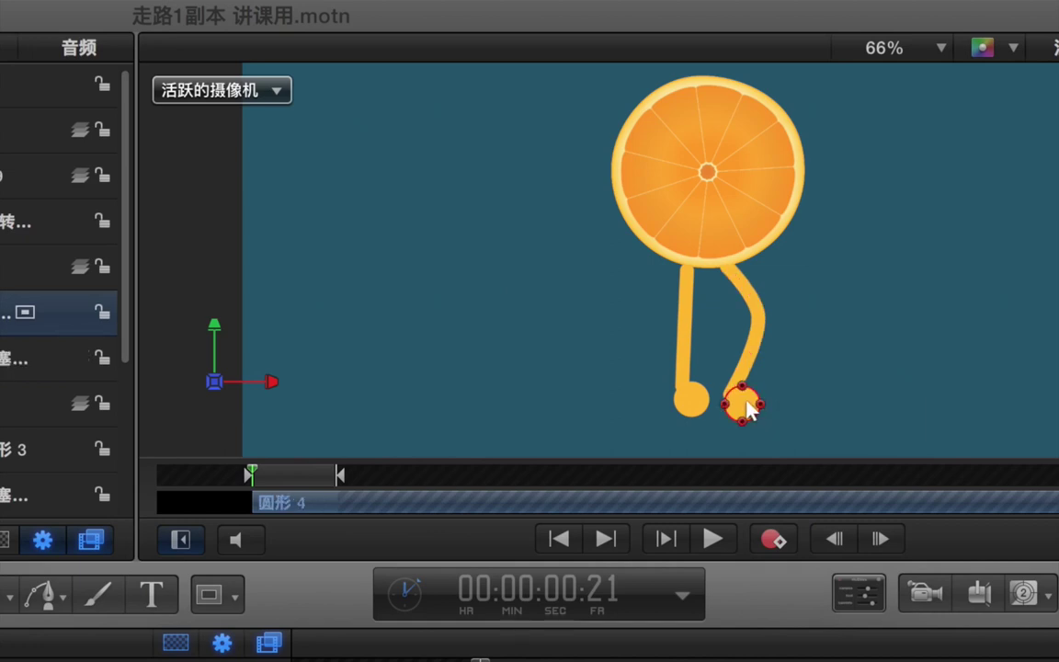
drag(750, 407, 747, 404)
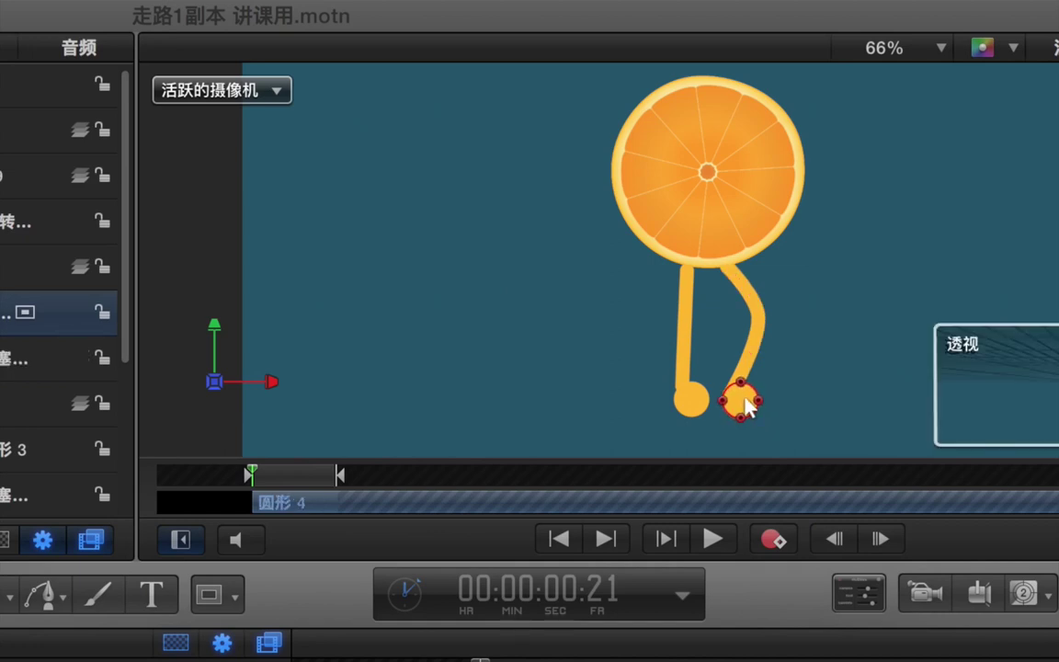
click(692, 403)
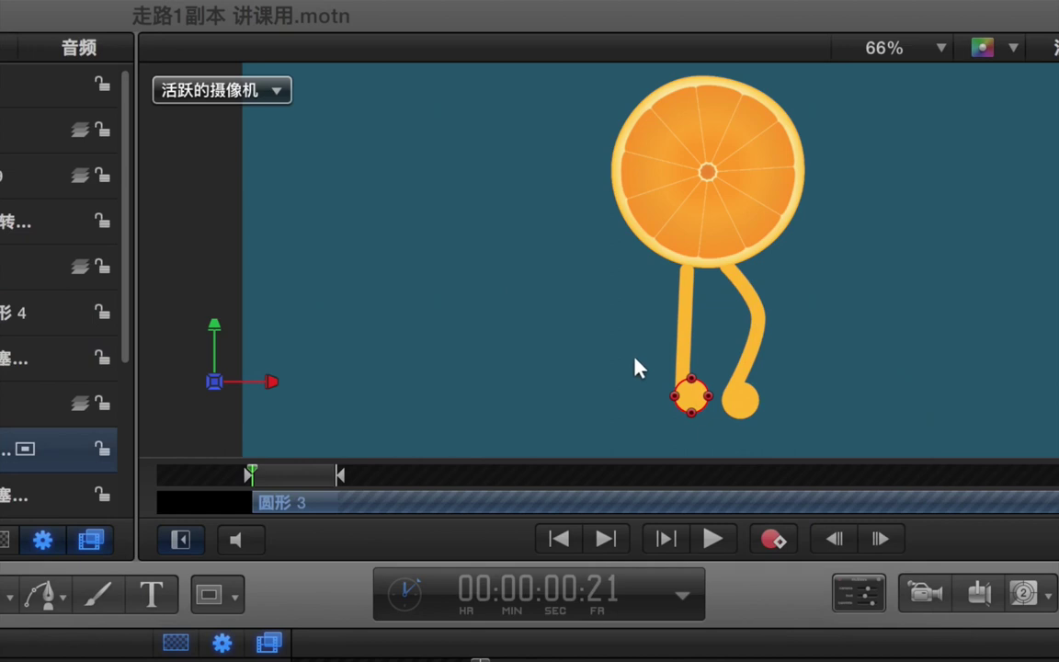
- Move the orange slice slightly down so it overlaps the upper ends of the legs
key(shift+super+a)
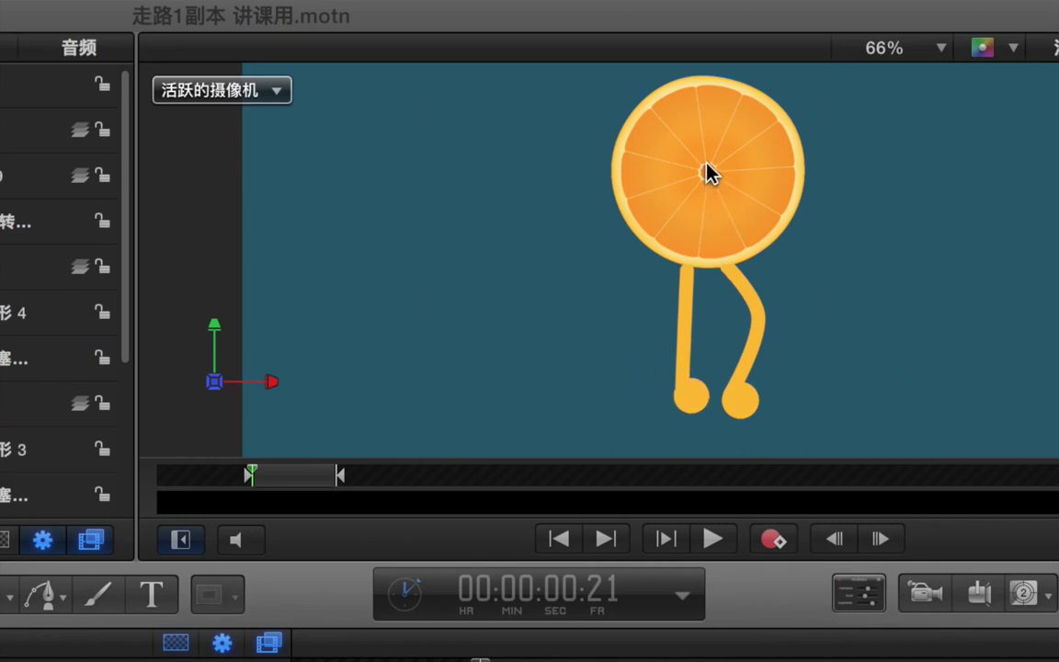
click(708, 177)
drag(706, 175, 705, 180)
- Edit the points of leg 贝塞尔 3, shifting its knee and upper point slightly left to soften the bend, and nudge foot 圆形 4 left
click(759, 332)
click(759, 332)
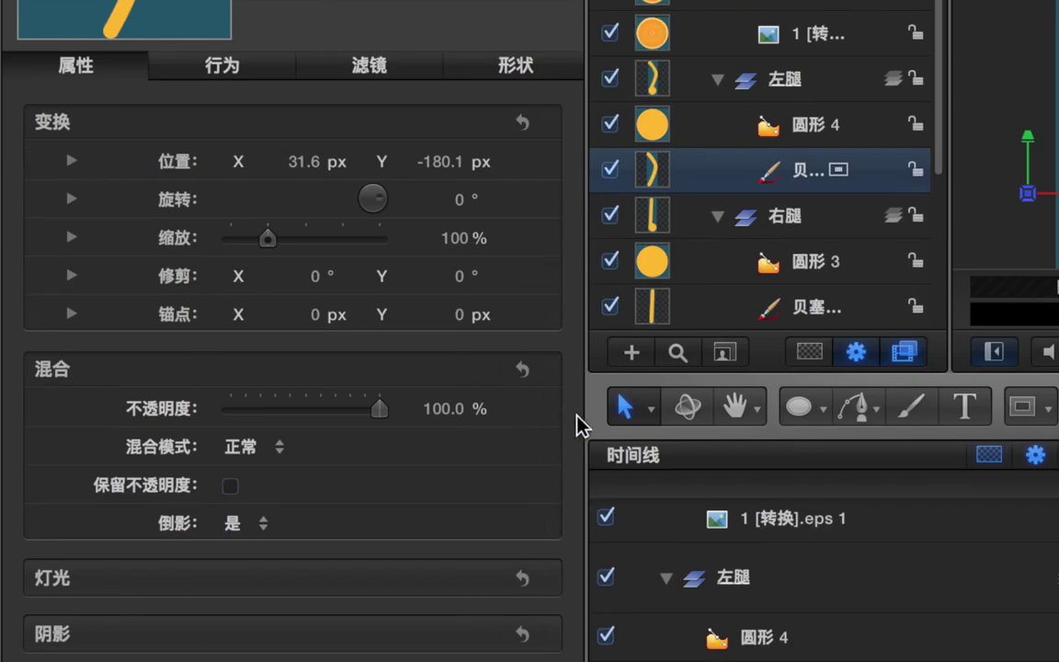
click(630, 531)
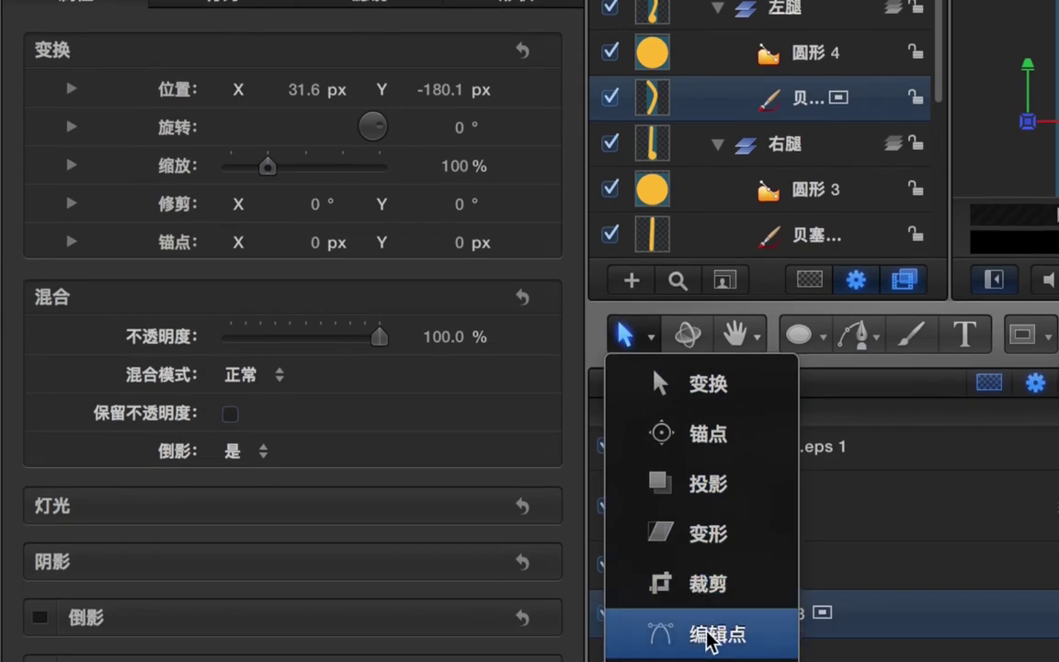
click(688, 642)
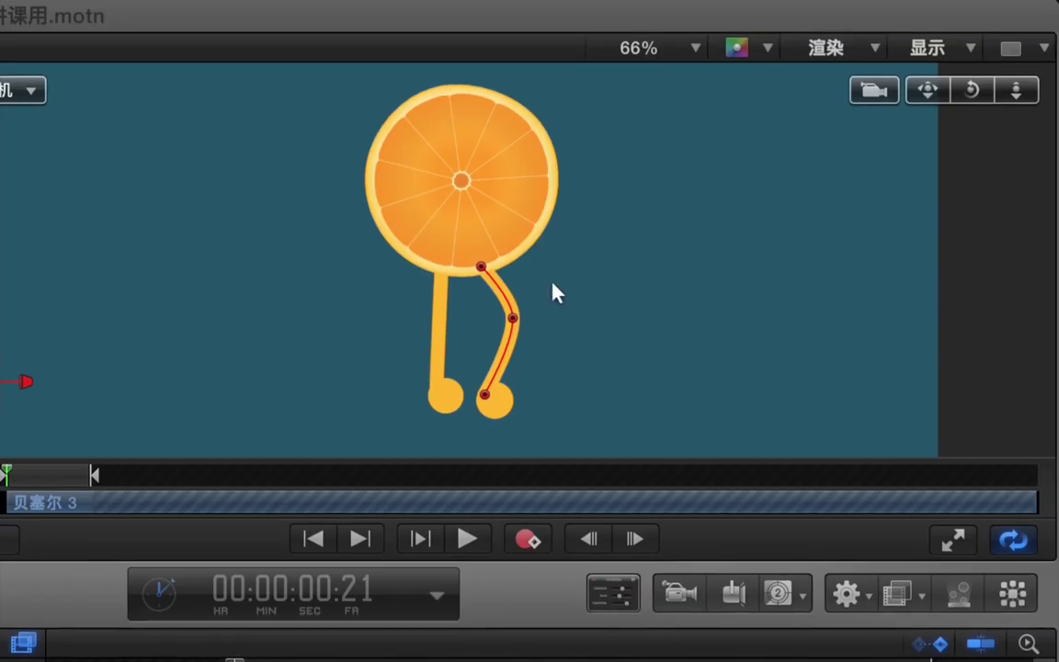
click(513, 318)
drag(512, 322, 509, 331)
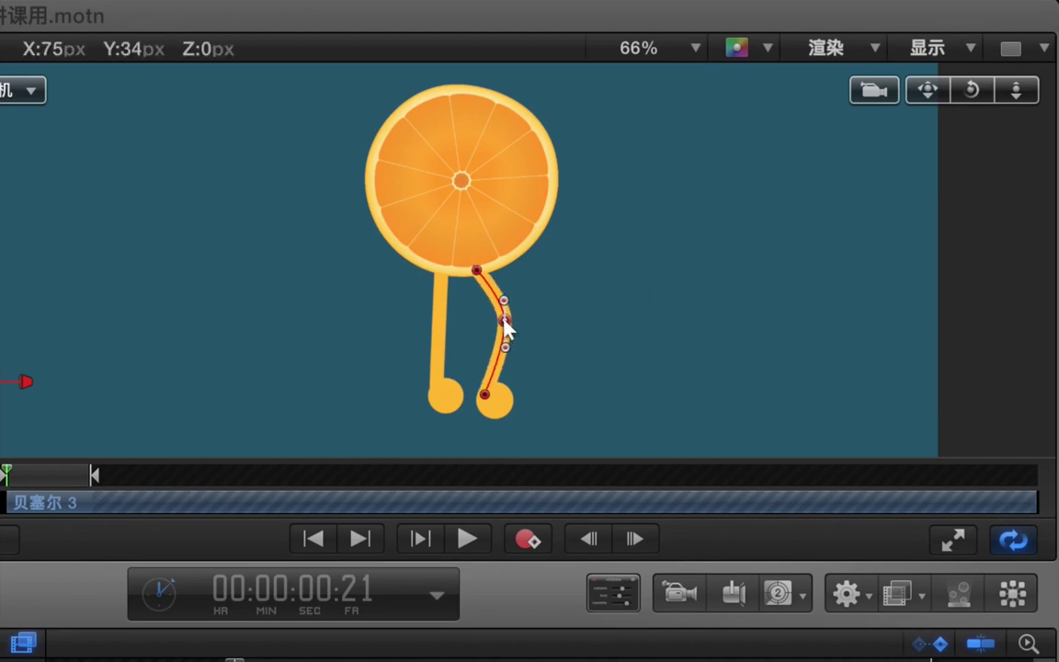
click(504, 405)
click(713, 279)
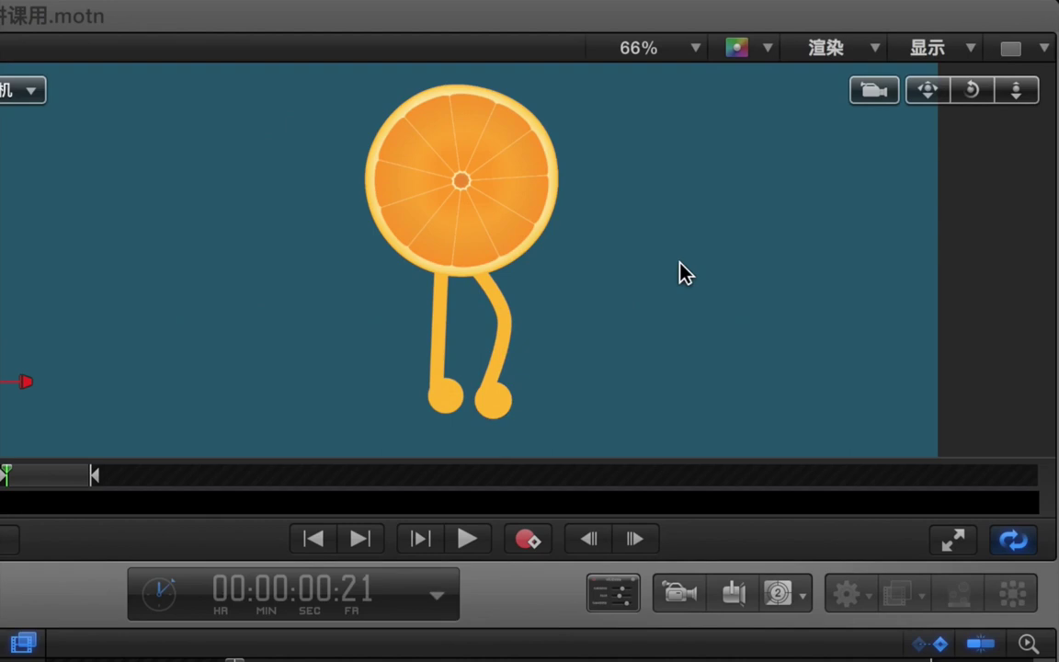